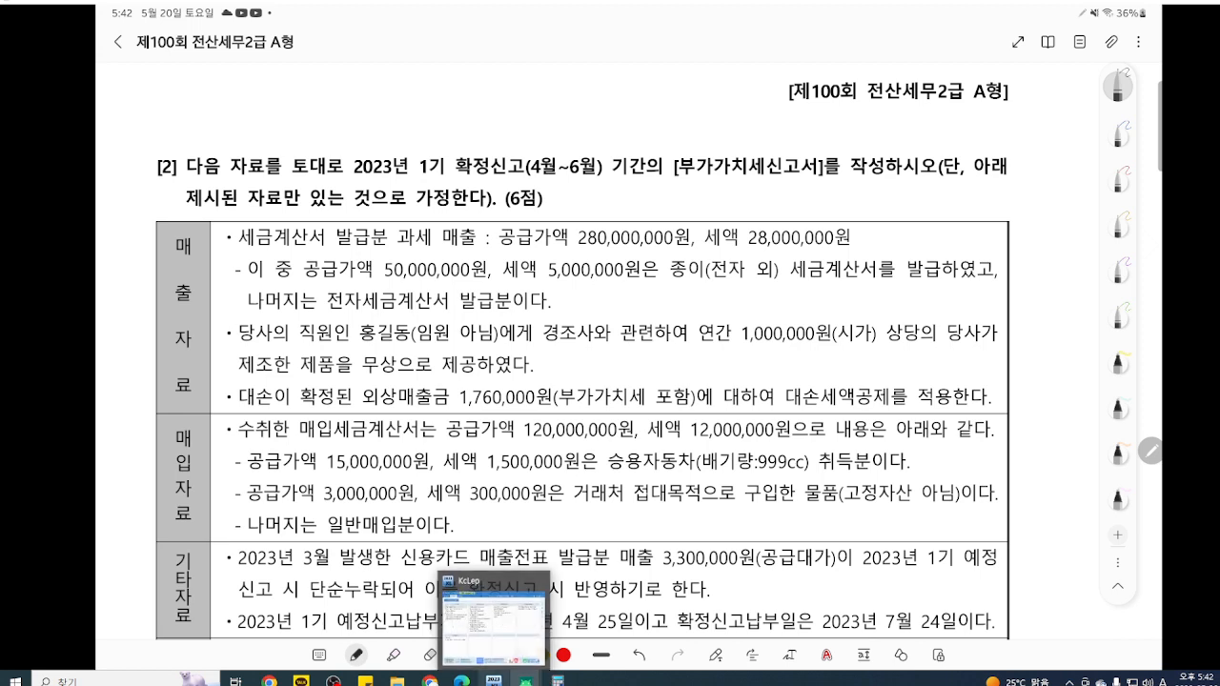
Switch to KcLep, open the 부가가치세신고서 form and set the inquiry period to April 1 through June 30, 2023.
click(496, 679)
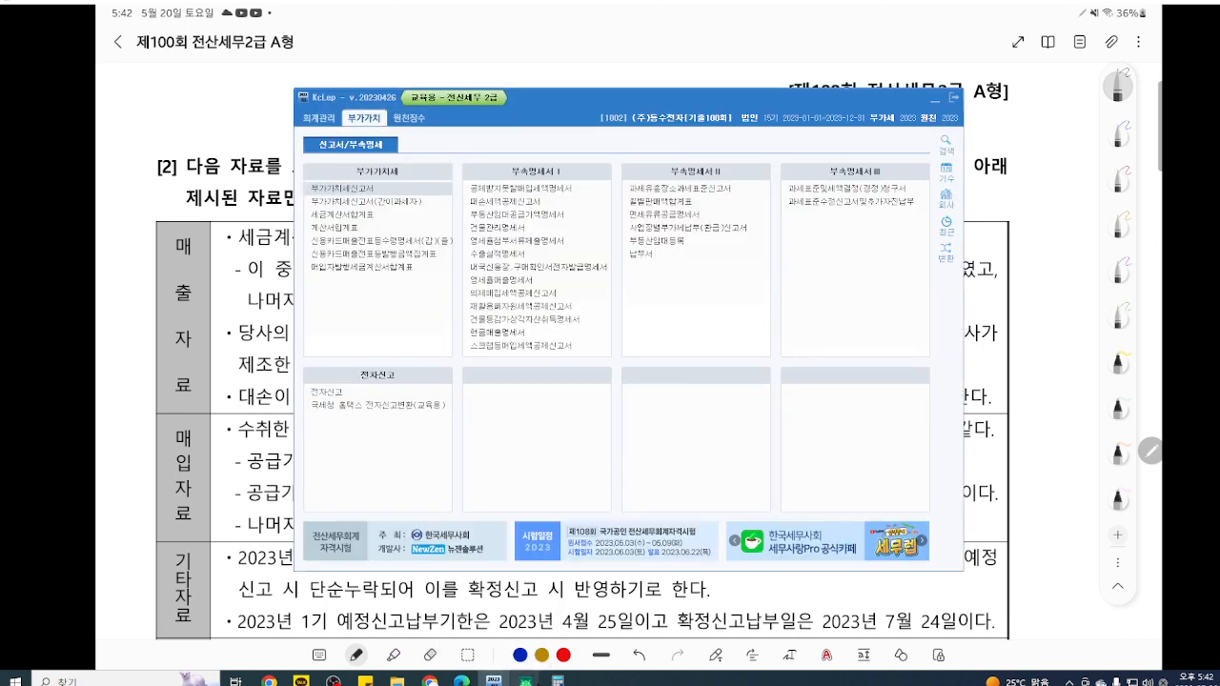
click(379, 189)
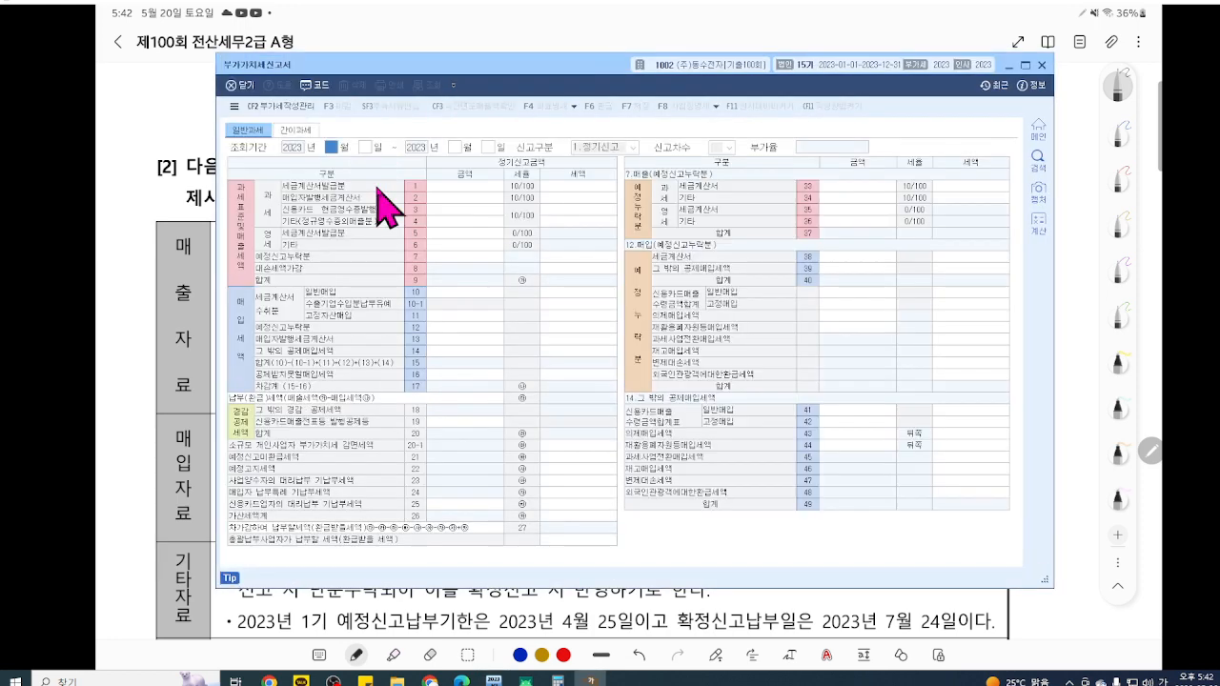
text(4)
key(Return)
key(Return)
key(Return)
key(Return)
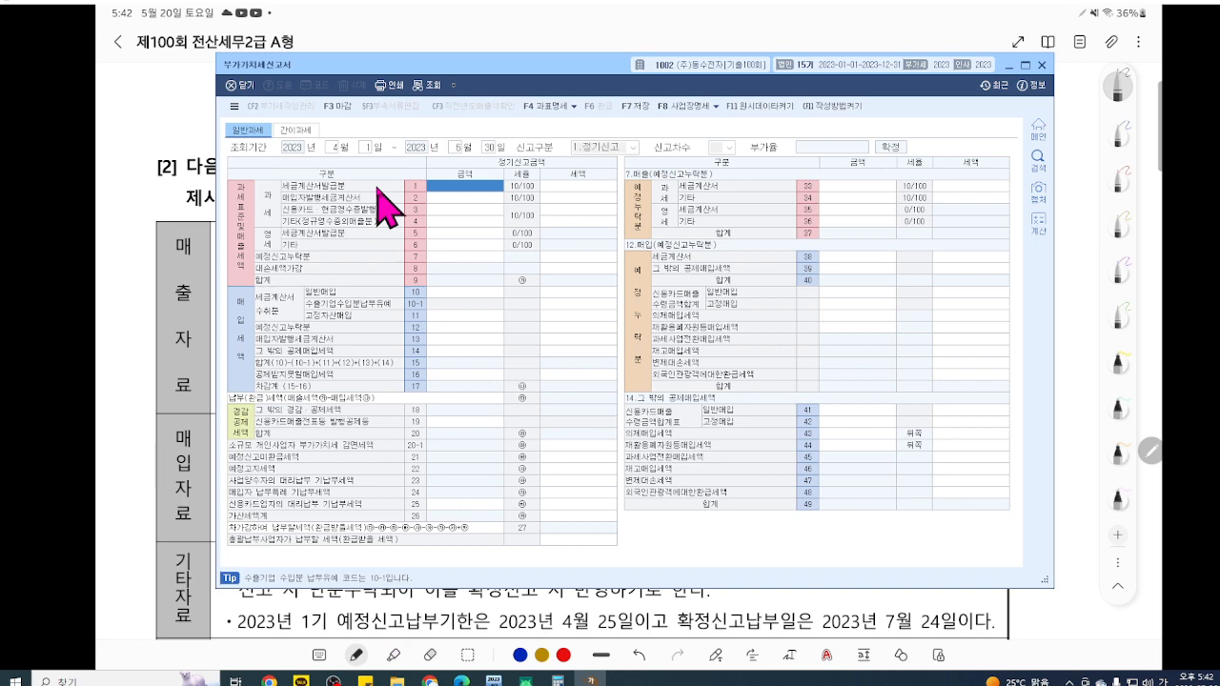
Return to the exam problem and highlight in yellow the line on the 50,000,000원 of sales issued with paper tax invoices.
click(1066, 366)
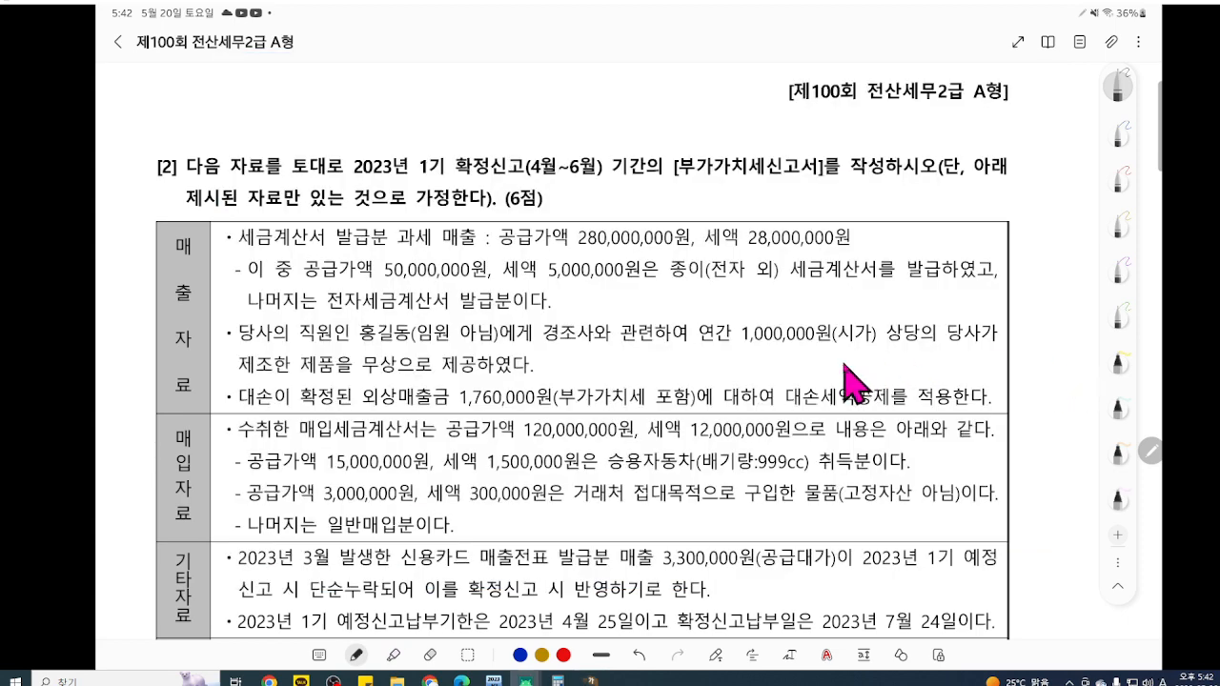
scroll(853, 382, down, 1)
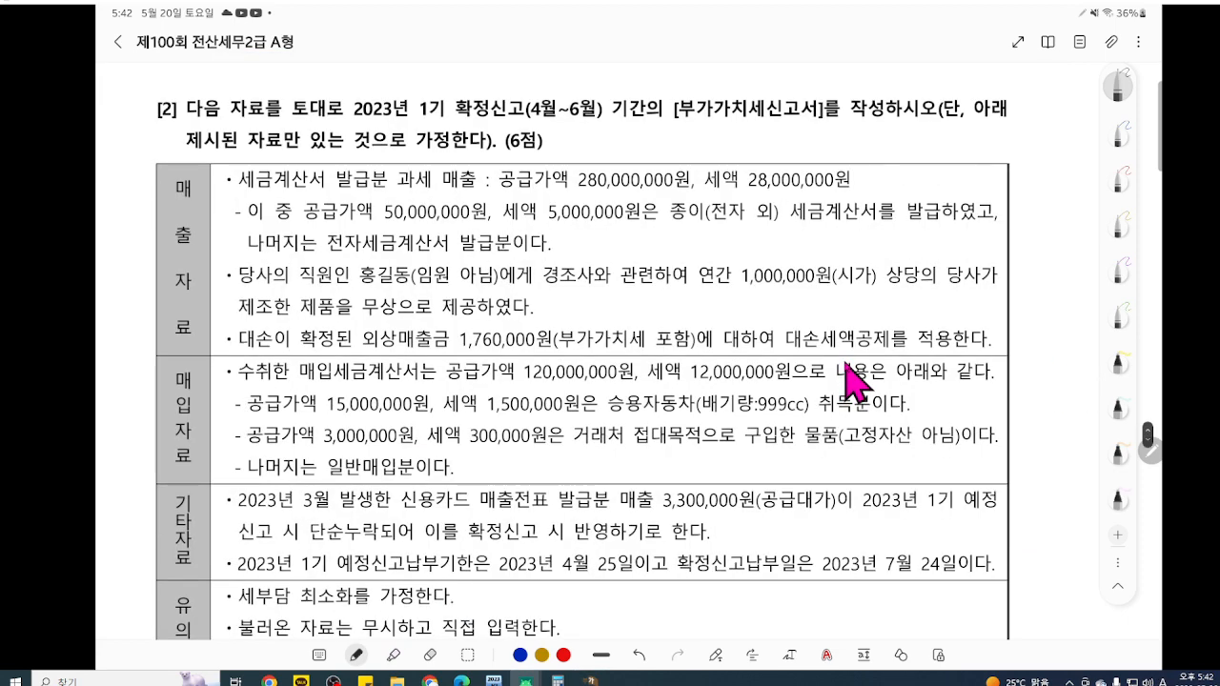
scroll(853, 381, down, 1)
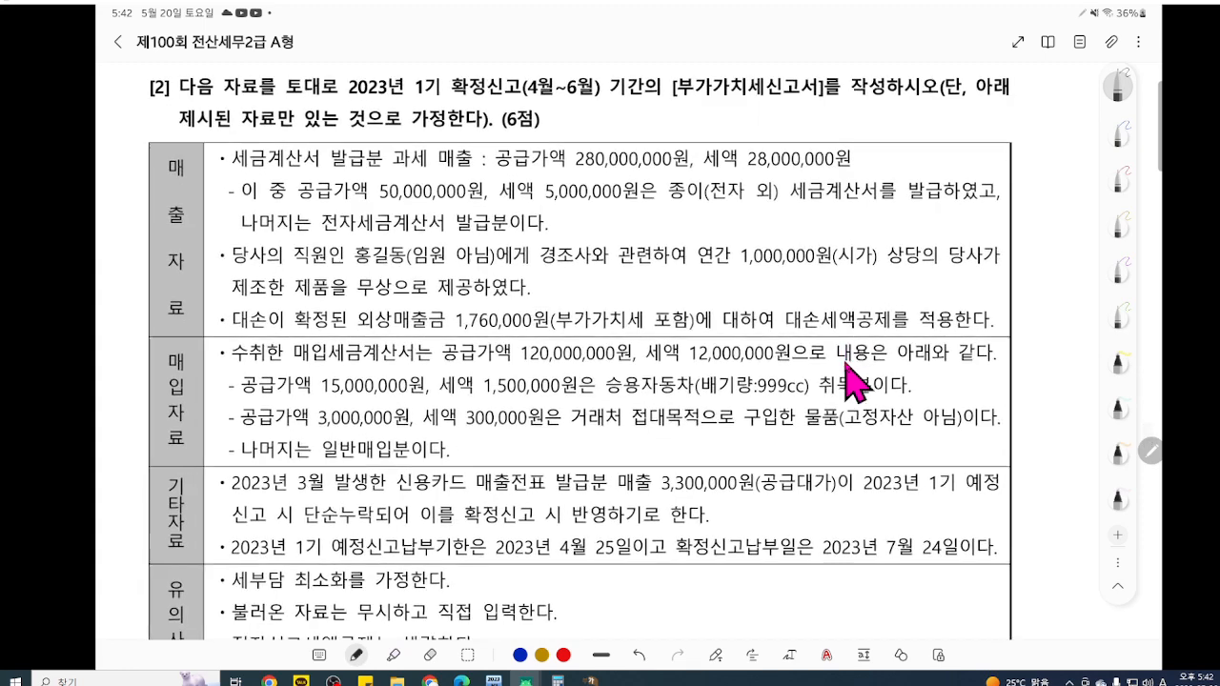
scroll(853, 381, up, 1)
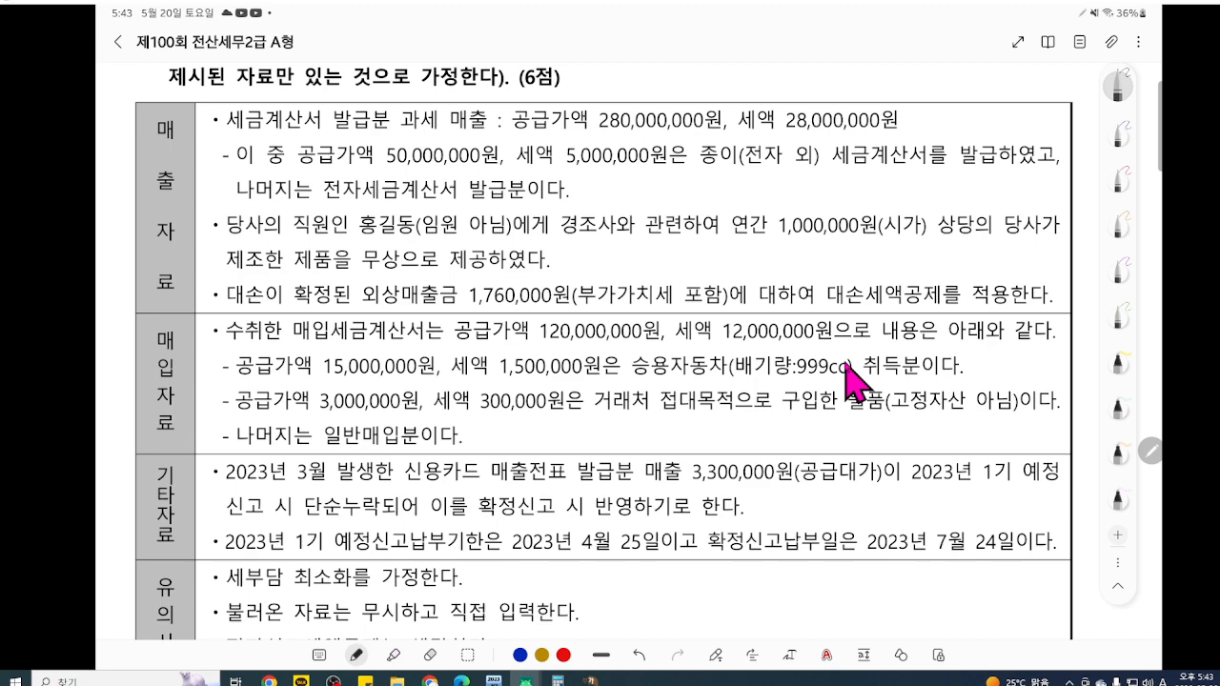
scroll(851, 378, up, 2)
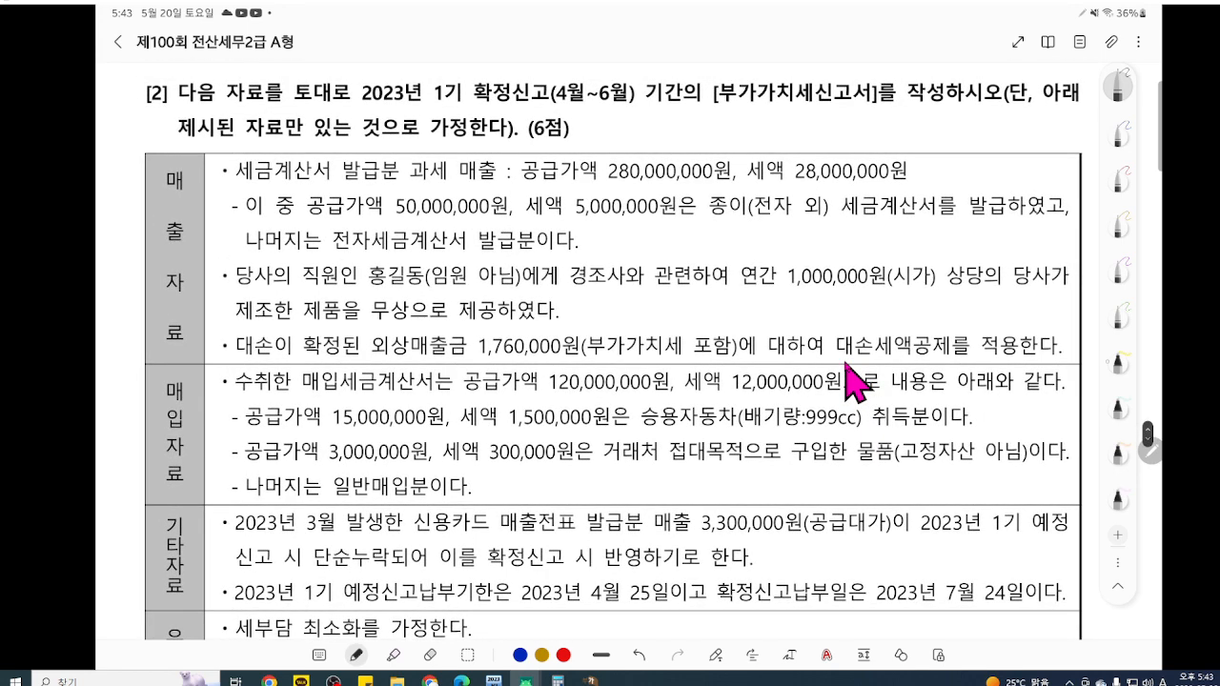
click(1115, 362)
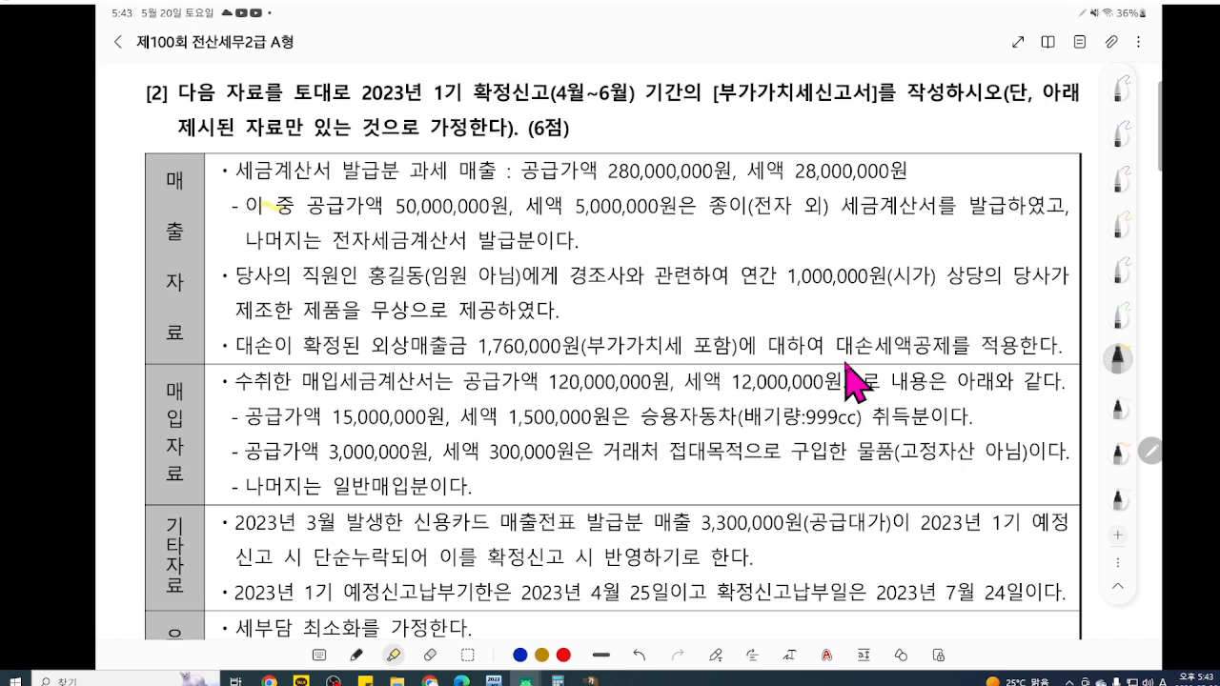
drag(246, 206, 1004, 206)
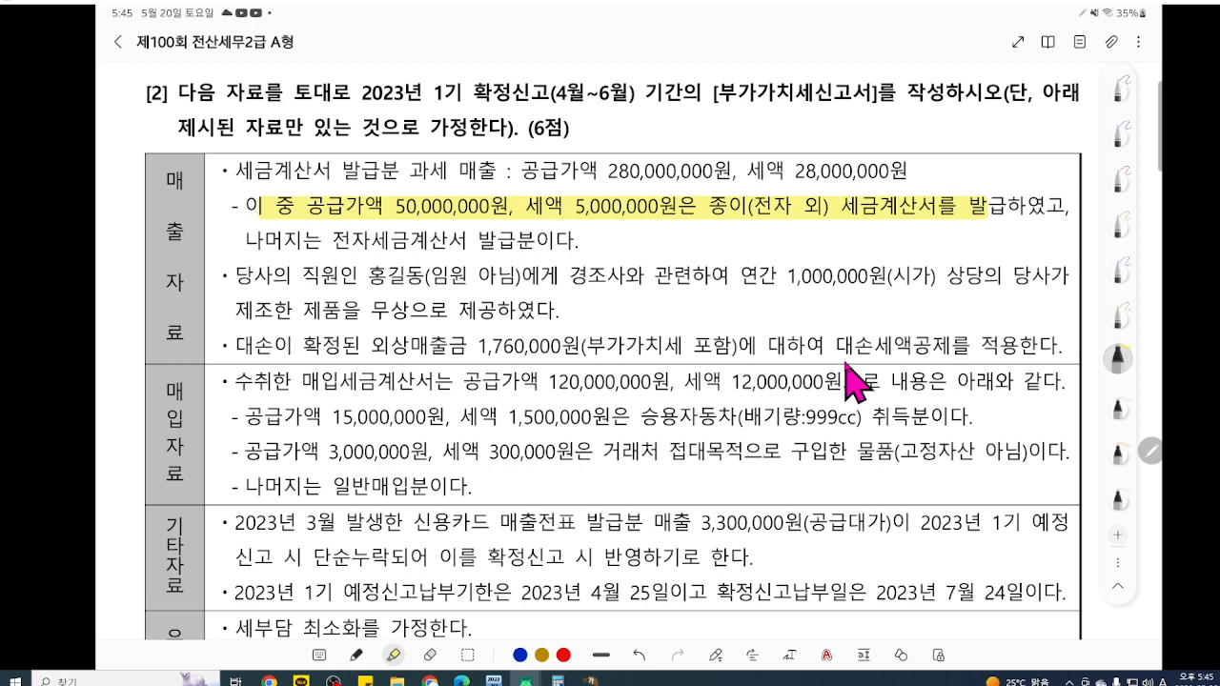
Switch back to the 부가가치세신고서 and enter 280,000,000 as the taxable 세금계산서발급분 amount in row 1.
click(591, 679)
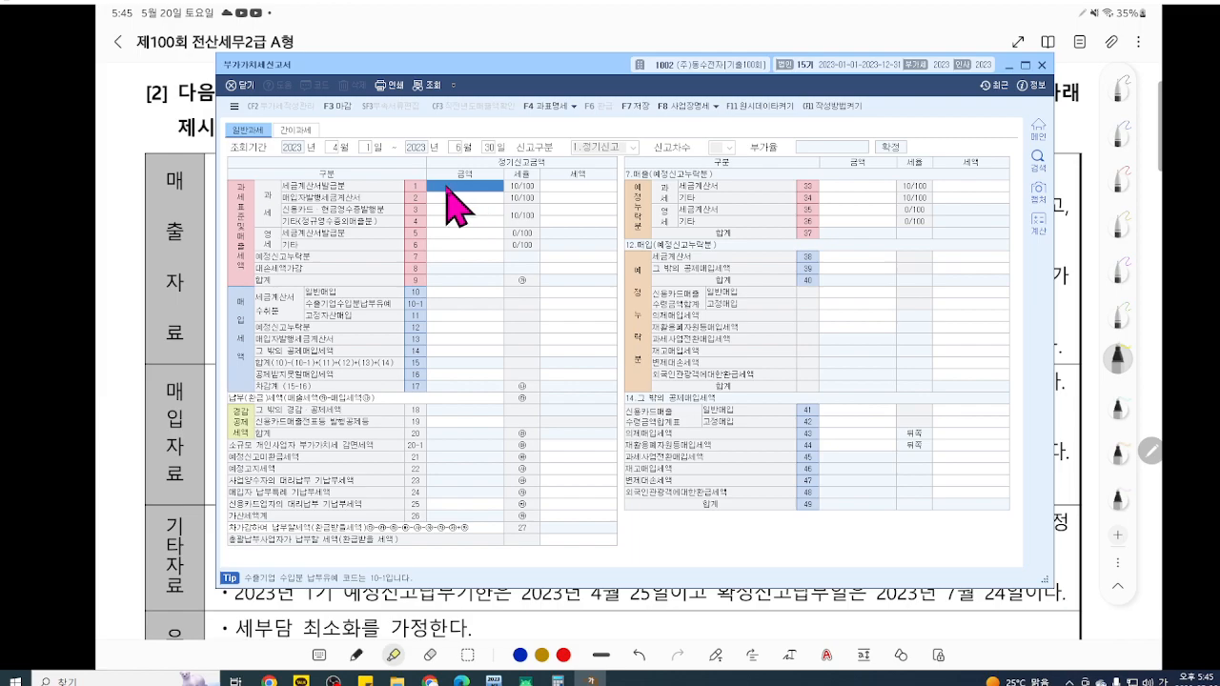
key(ctrl+F1)
scroll(462, 208, up, 3)
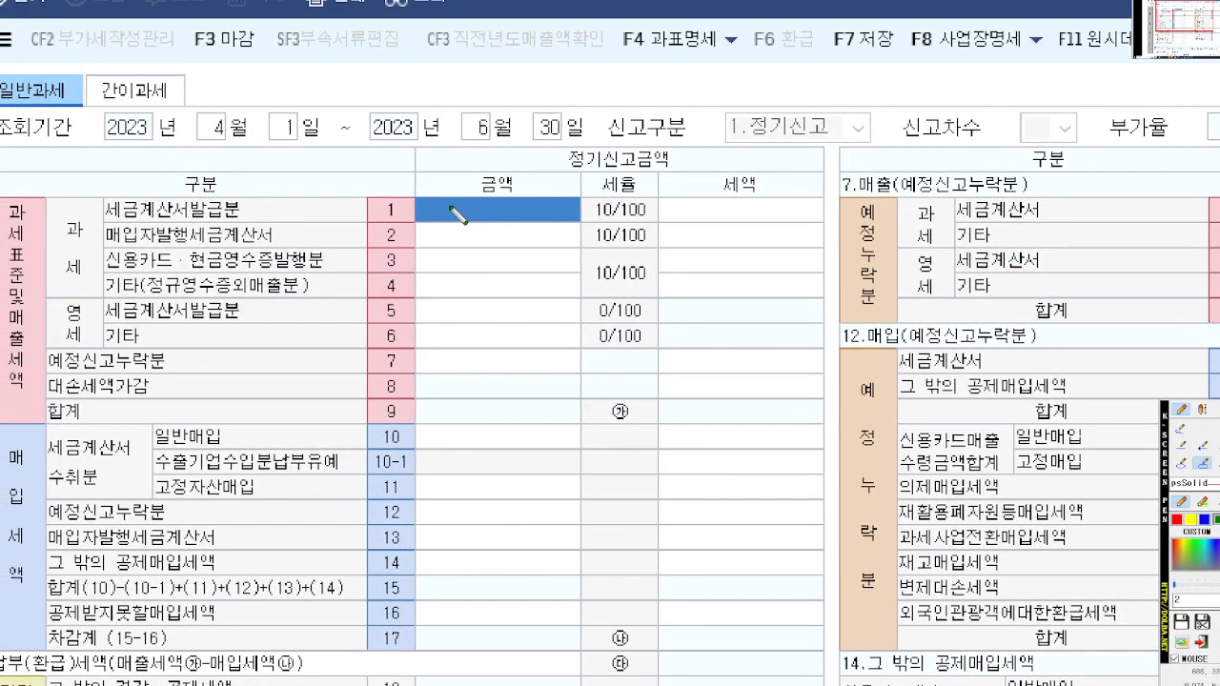
click(1179, 429)
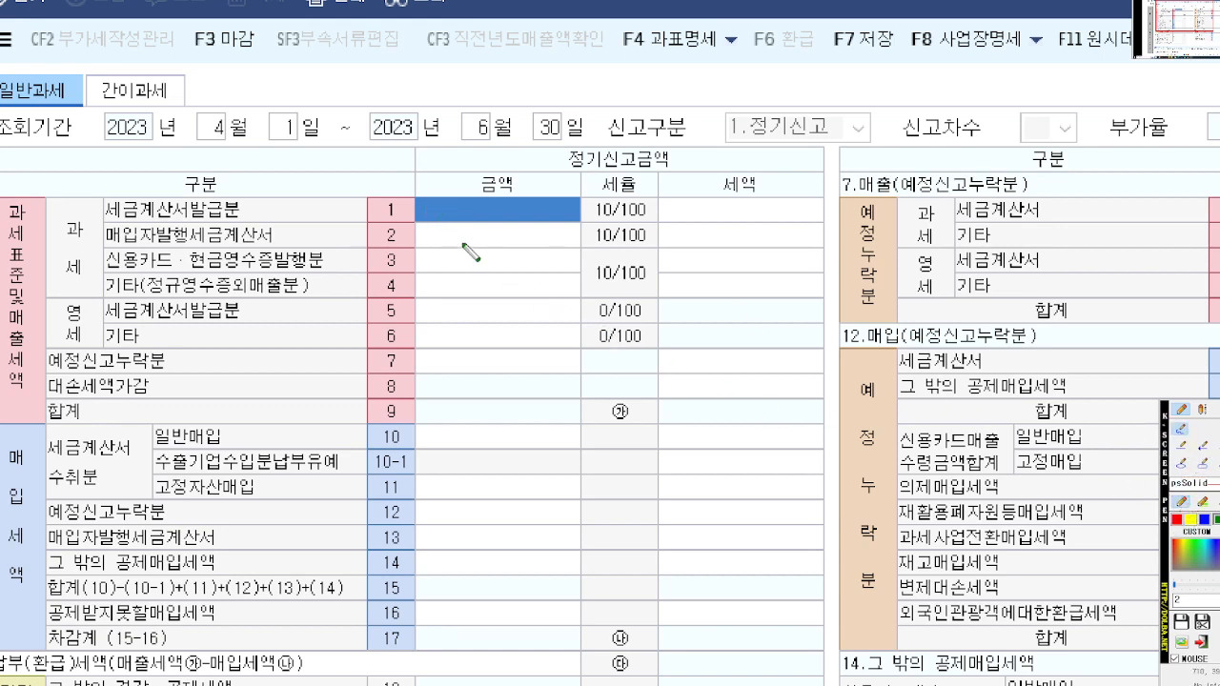
drag(424, 222, 572, 223)
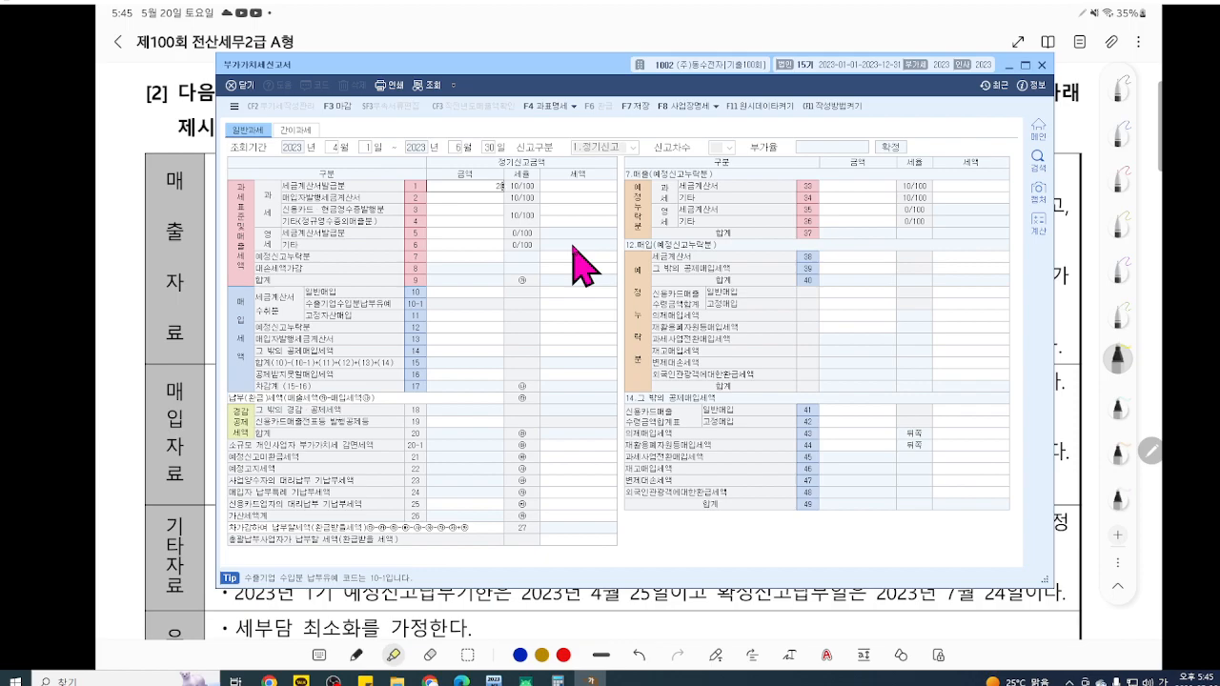
text(80000000)
key(Return)
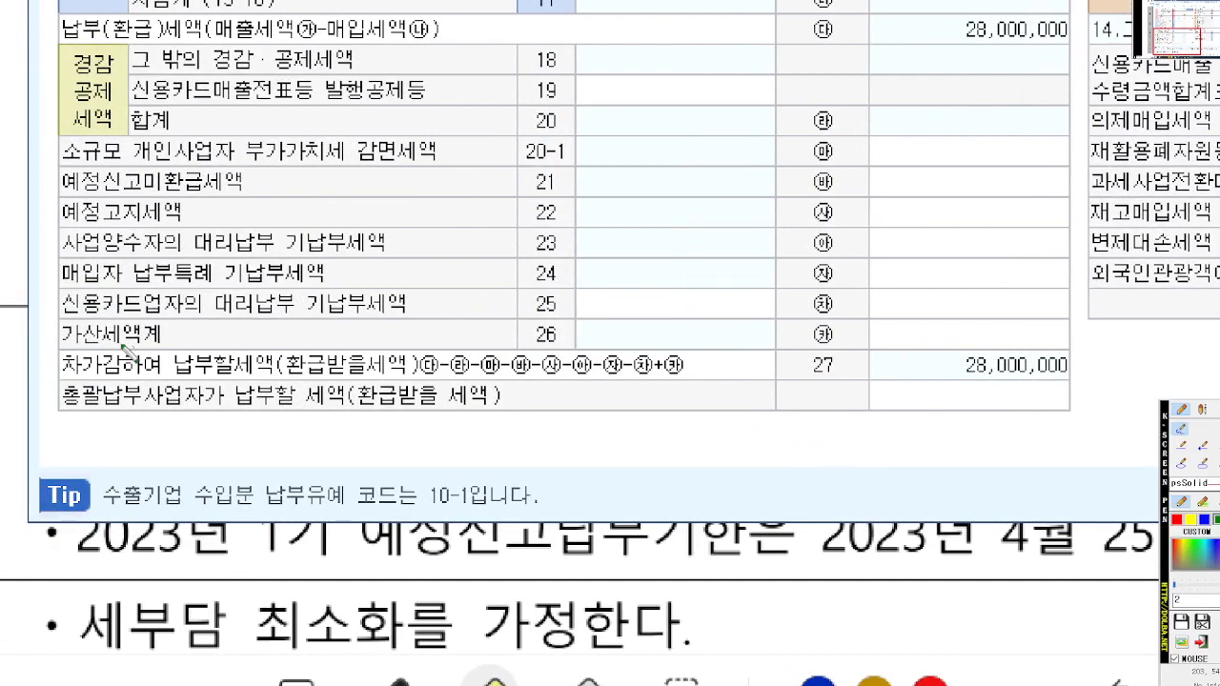
Underline the 가산세액계 row with the screen pen and open its 가산세명세 detail.
drag(86, 347, 227, 347)
drag(869, 347, 978, 347)
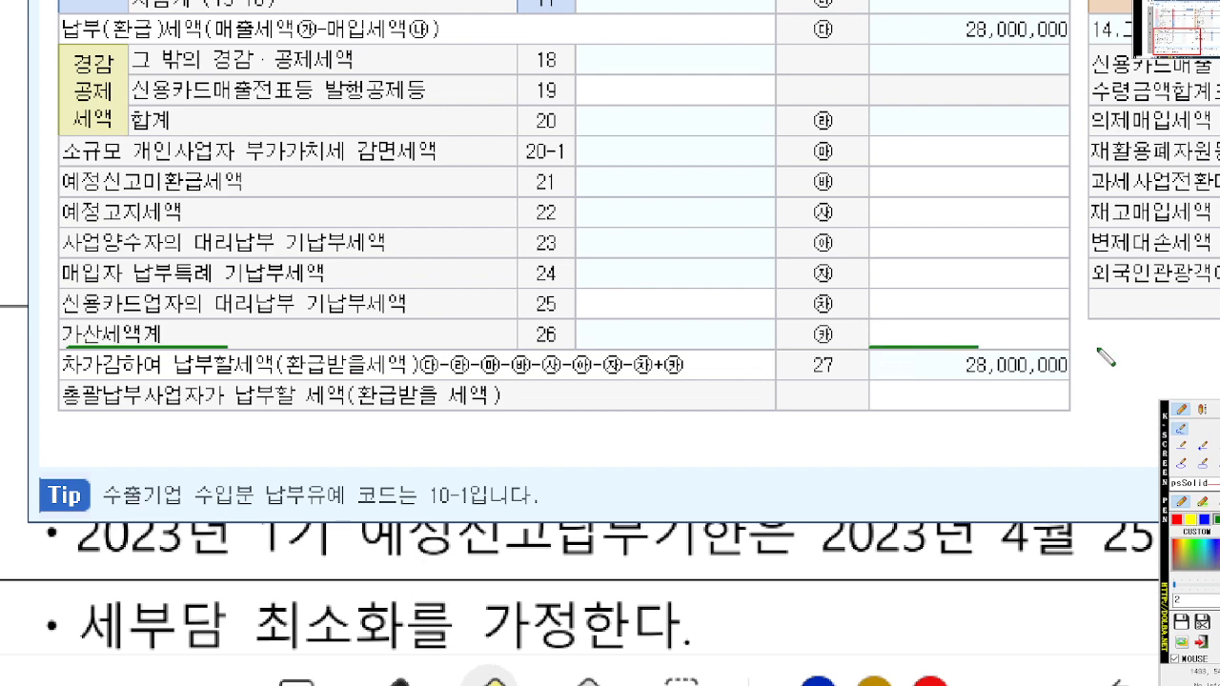
drag(1099, 347, 978, 347)
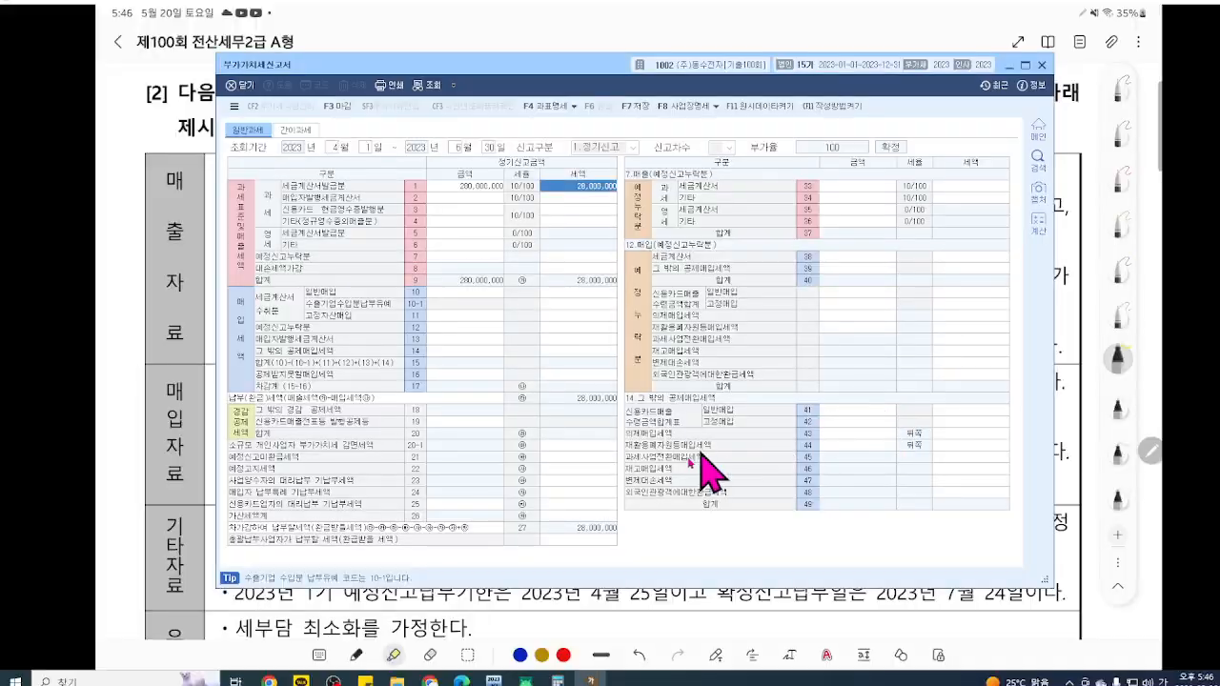
click(939, 366)
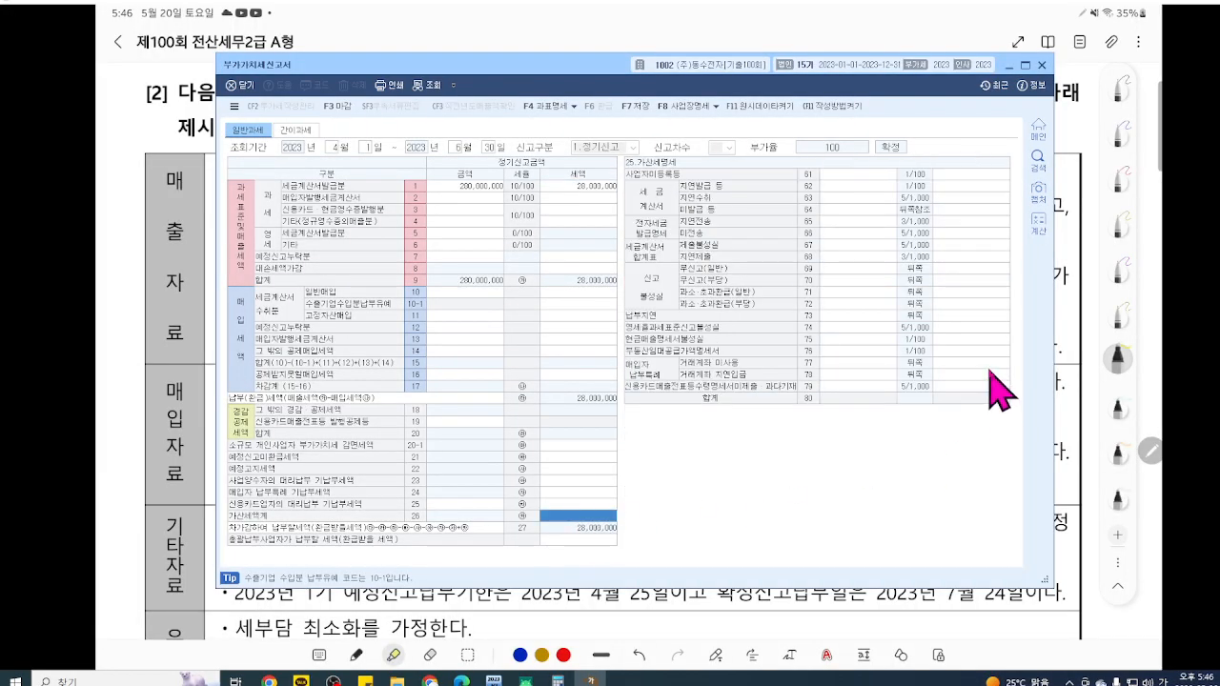
Underline 전자세금 발급명세 in the 가산세명세 with an arrow to 지연전송, and undo these pen marks.
key(ctrl+F12)
scroll(926, 358, up, 3)
scroll(926, 360, up, 2)
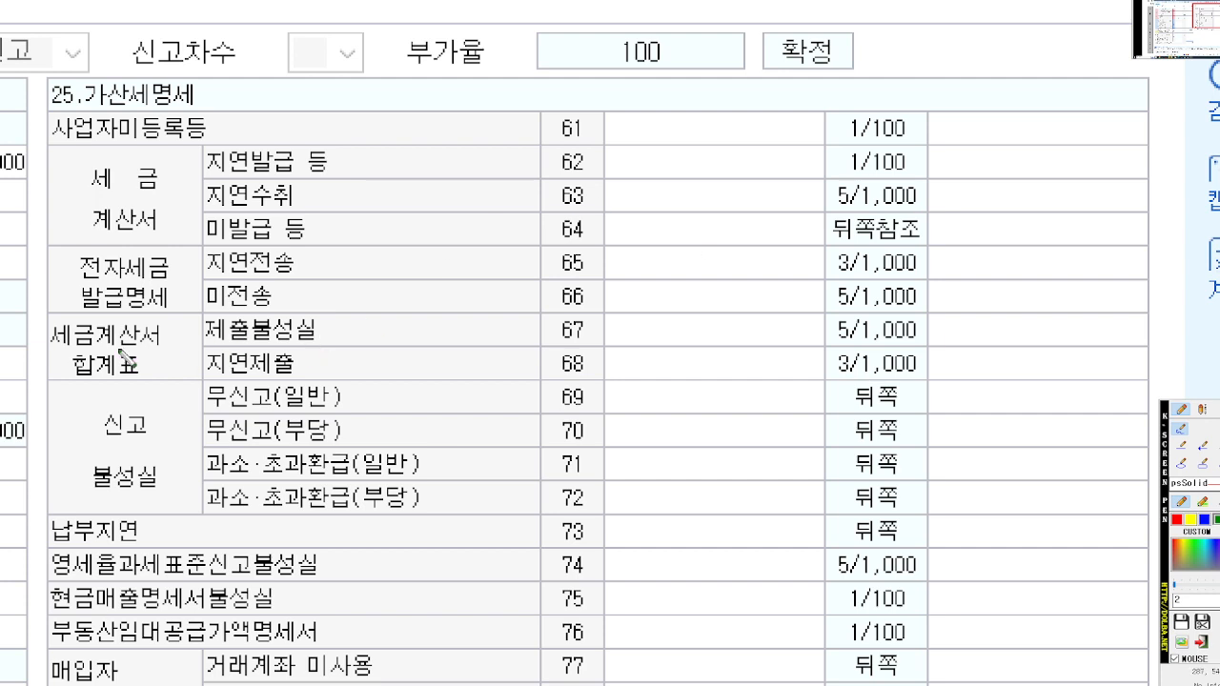
mouse_move(67, 312)
mouse_down()
mouse_move(201, 311)
mouse_move(171, 298)
mouse_move(213, 255)
mouse_up()
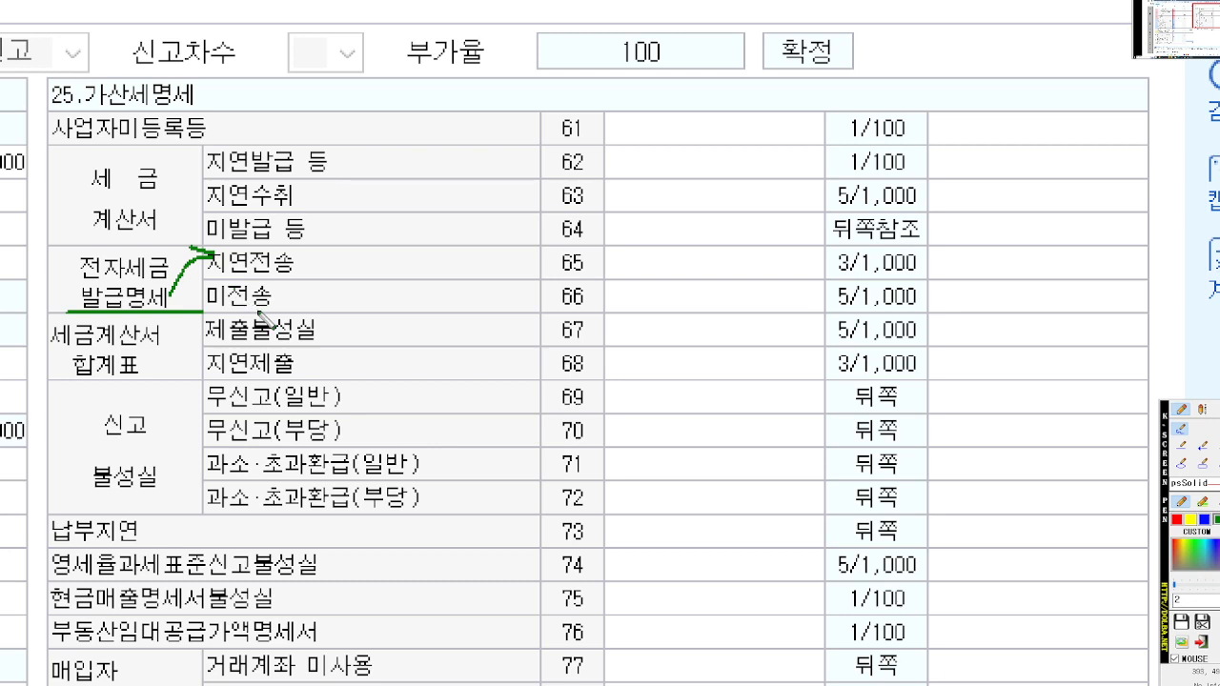
key(ctrl+z)
key(ctrl+z)
key(ctrl+z)
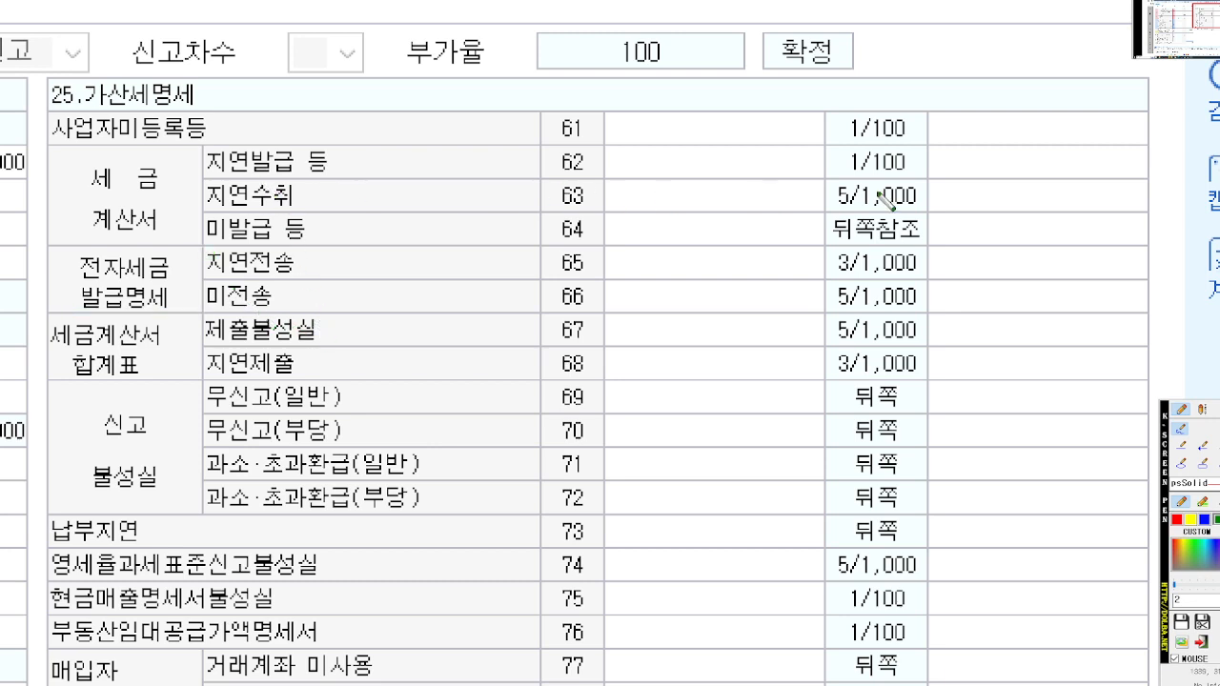
Mark the tax invoice penalty row with the screen pen and enter 50,000,000 as the 지연발급 등 amount in row 62.
drag(932, 177, 789, 178)
mouse_move(668, 150)
mouse_down()
mouse_move(627, 177)
mouse_move(697, 177)
mouse_up()
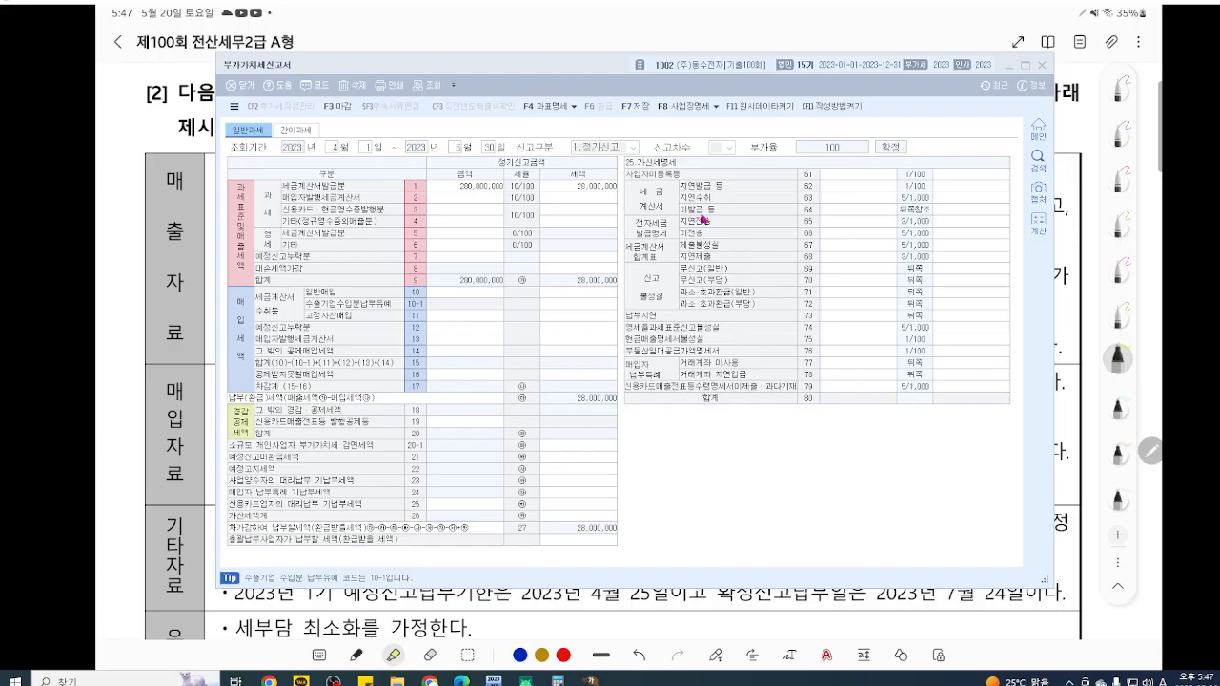
click(723, 162)
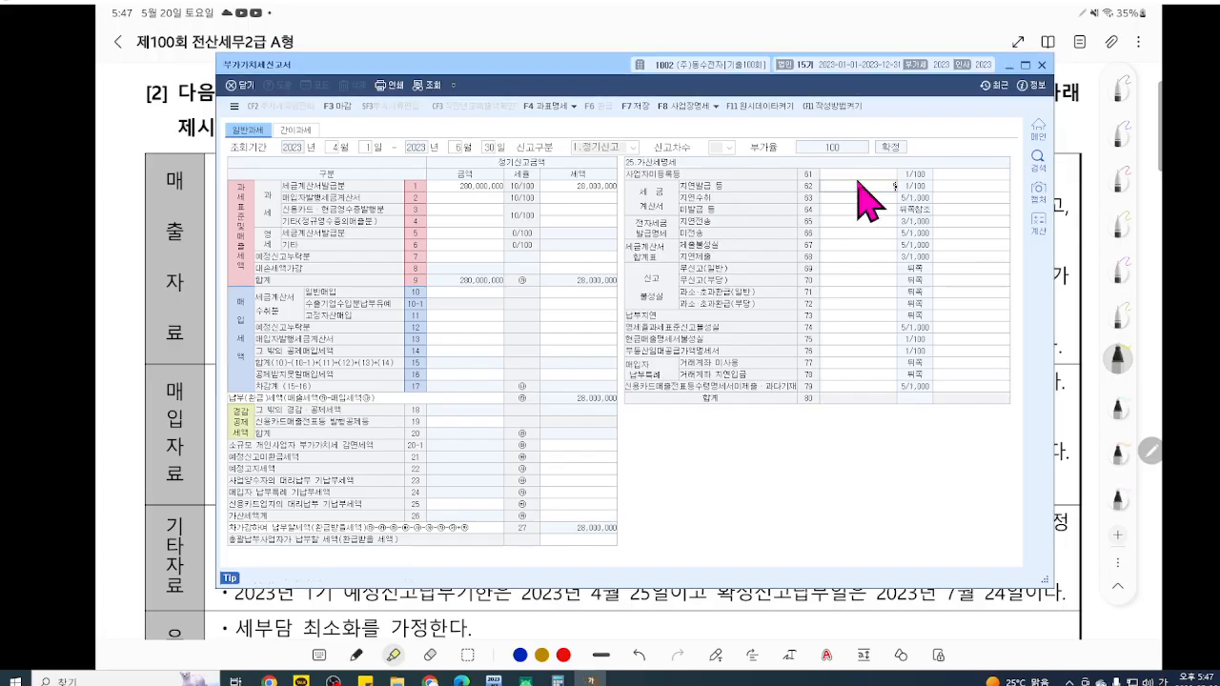
text(50000000)
key(Return)
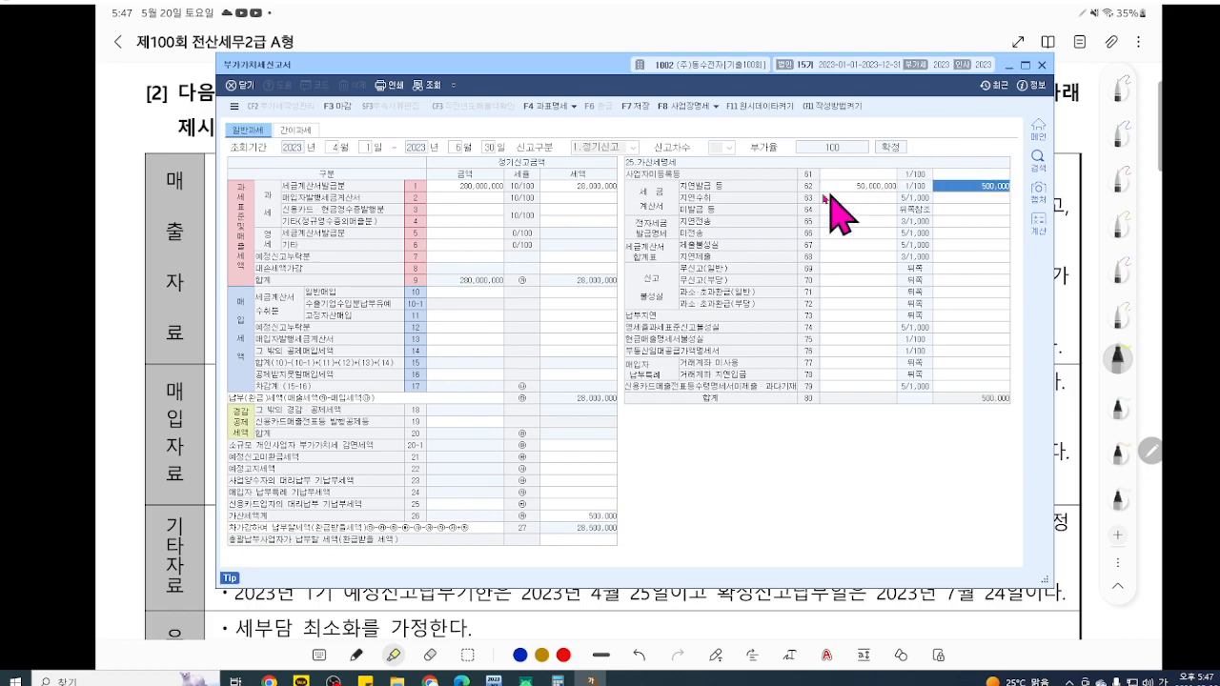
key(ctrl+1)
scroll(812, 203, up, 5)
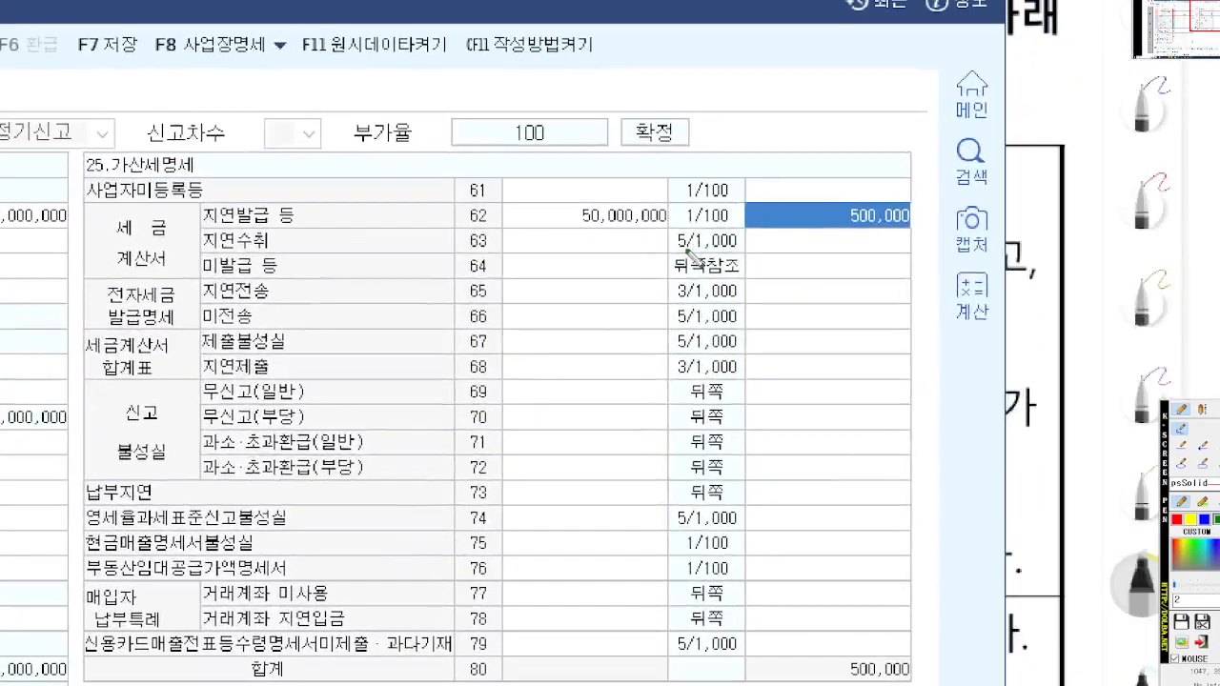
scroll(109, 488, up, 2)
mouse_move(101, 481)
mouse_down()
mouse_move(10, 448)
mouse_move(103, 465)
mouse_move(101, 496)
mouse_up()
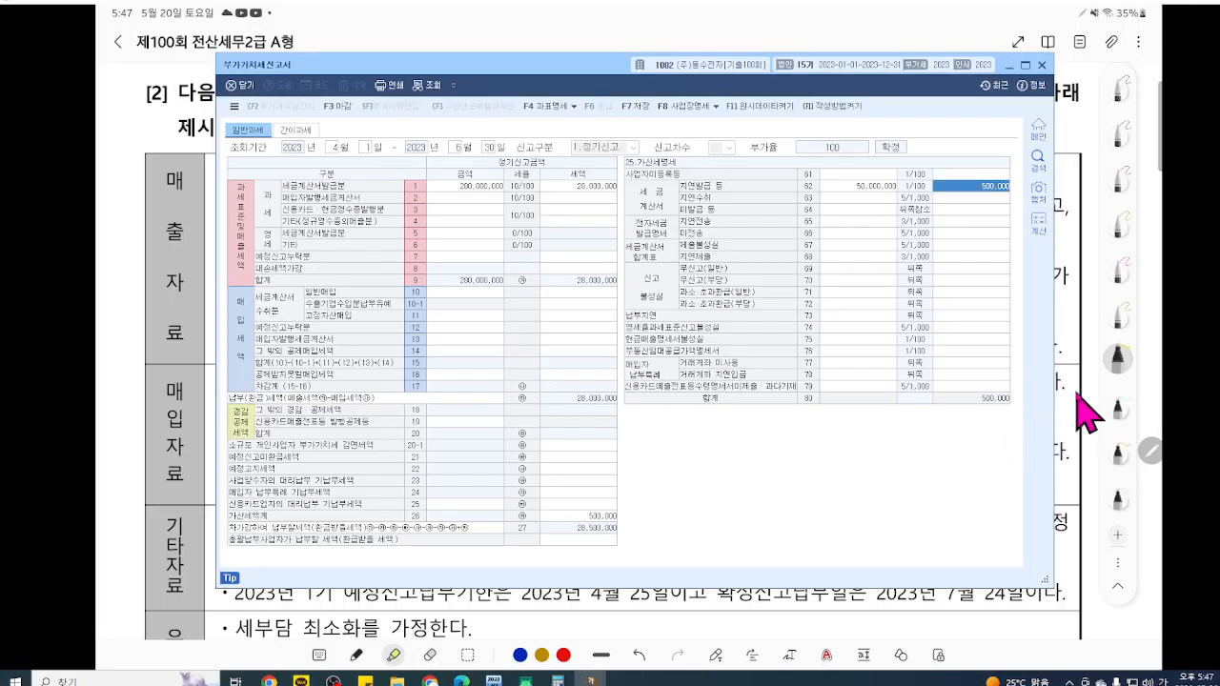
In the exam problem, highlight in yellow the phrases about giving 1,000,000원 of self-made products free for 경조사, and underline 제품 in red.
click(1077, 410)
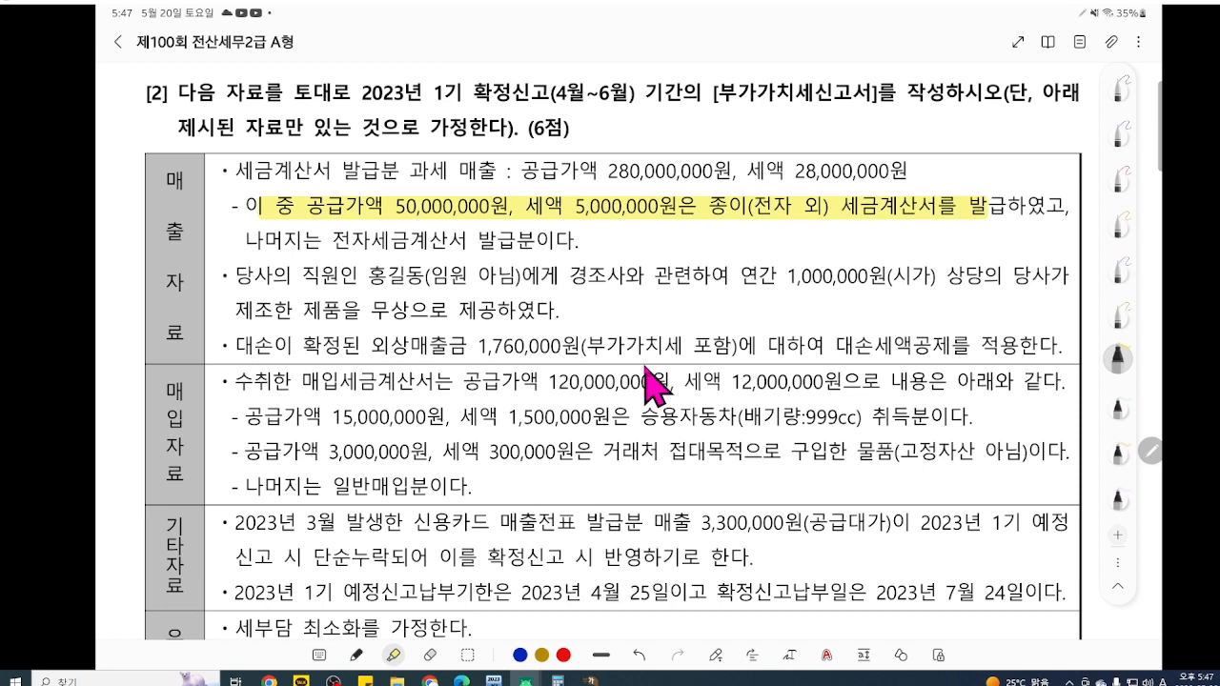
scroll(655, 386, down, 2)
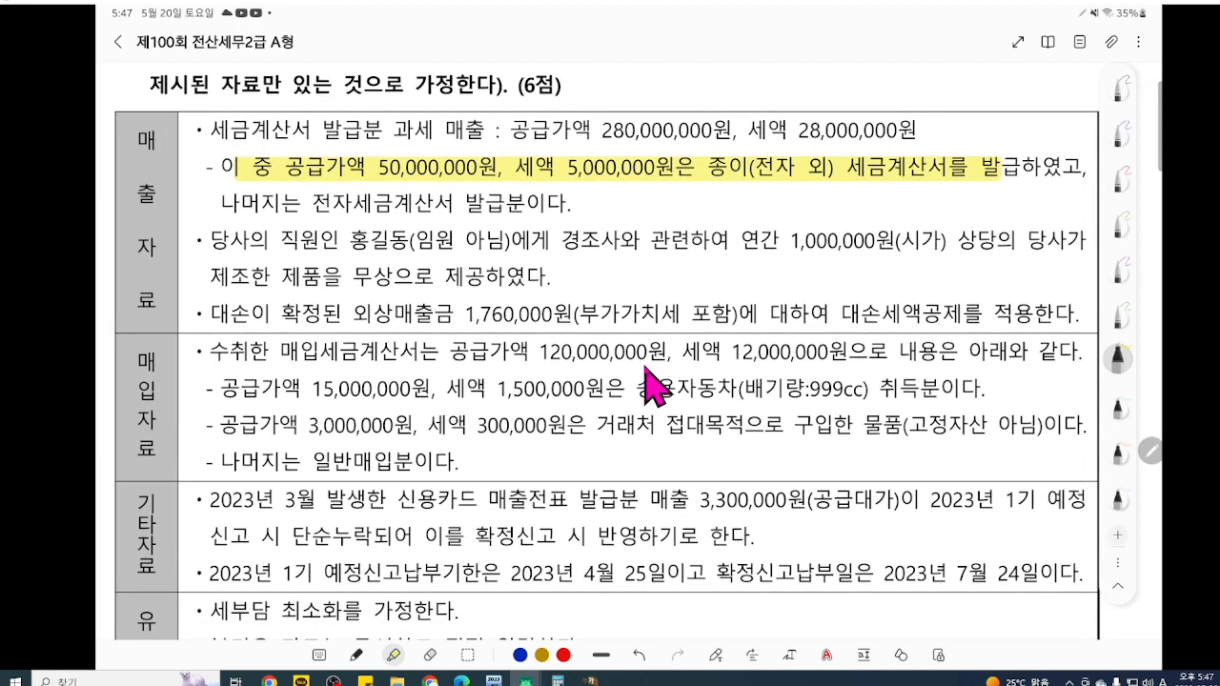
drag(562, 240, 1083, 239)
drag(212, 276, 492, 276)
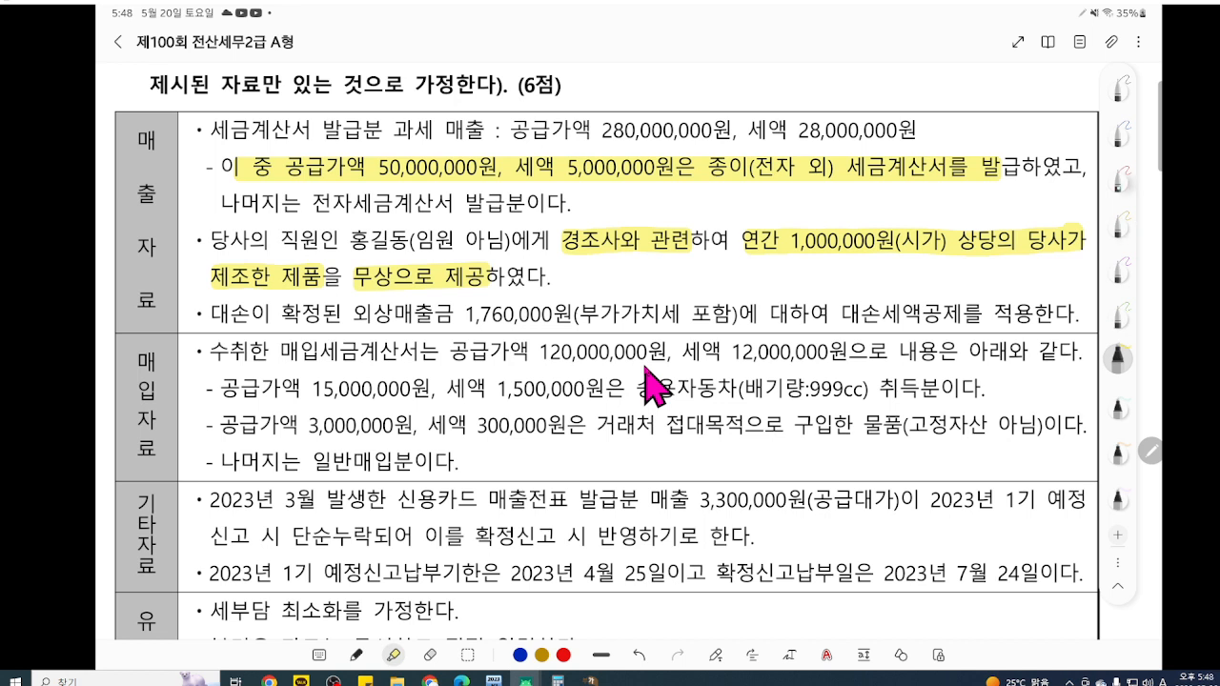
click(1118, 177)
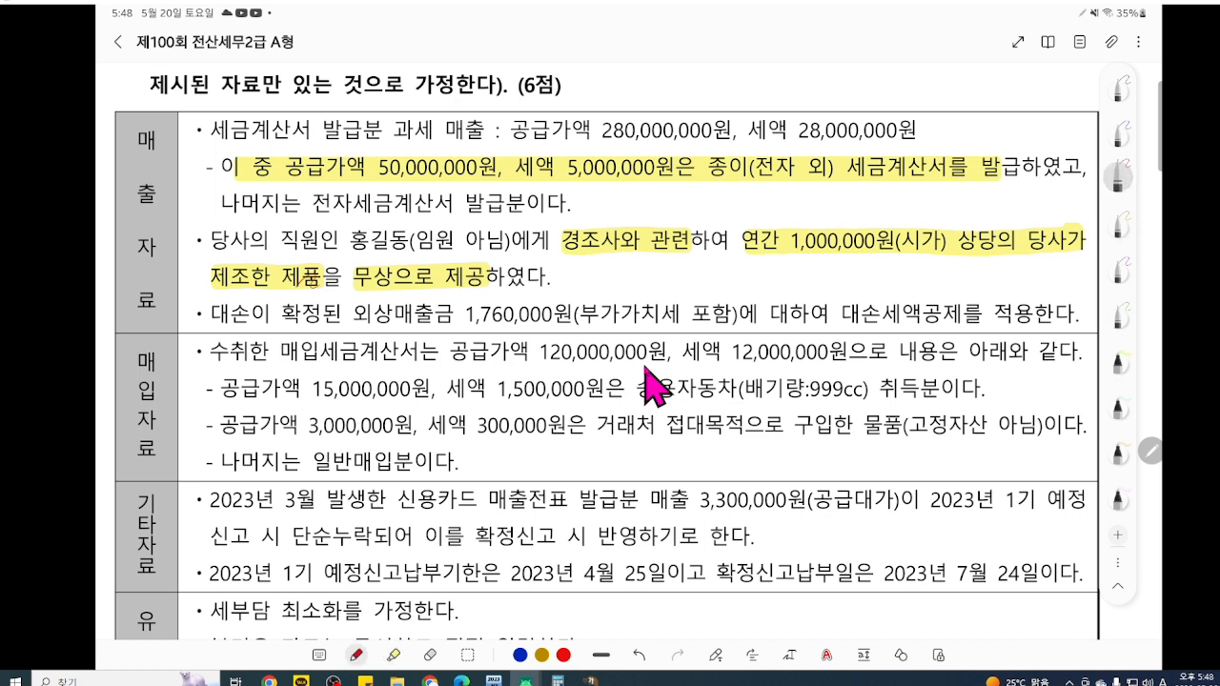
drag(280, 290, 307, 291)
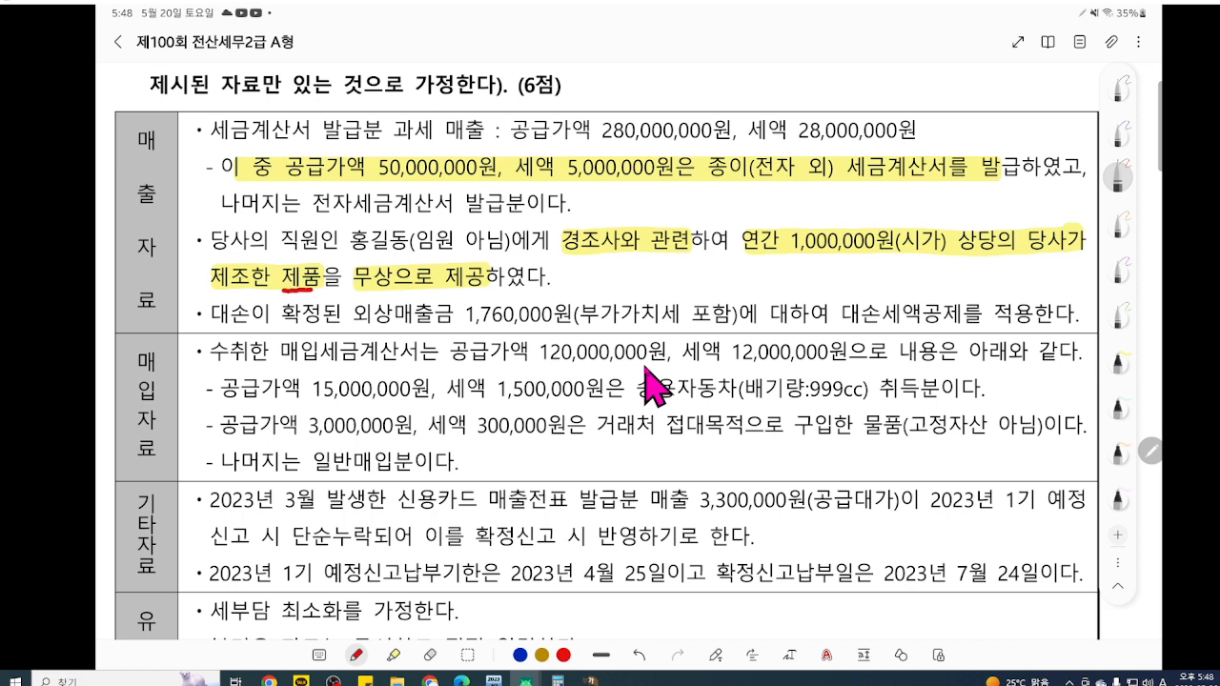
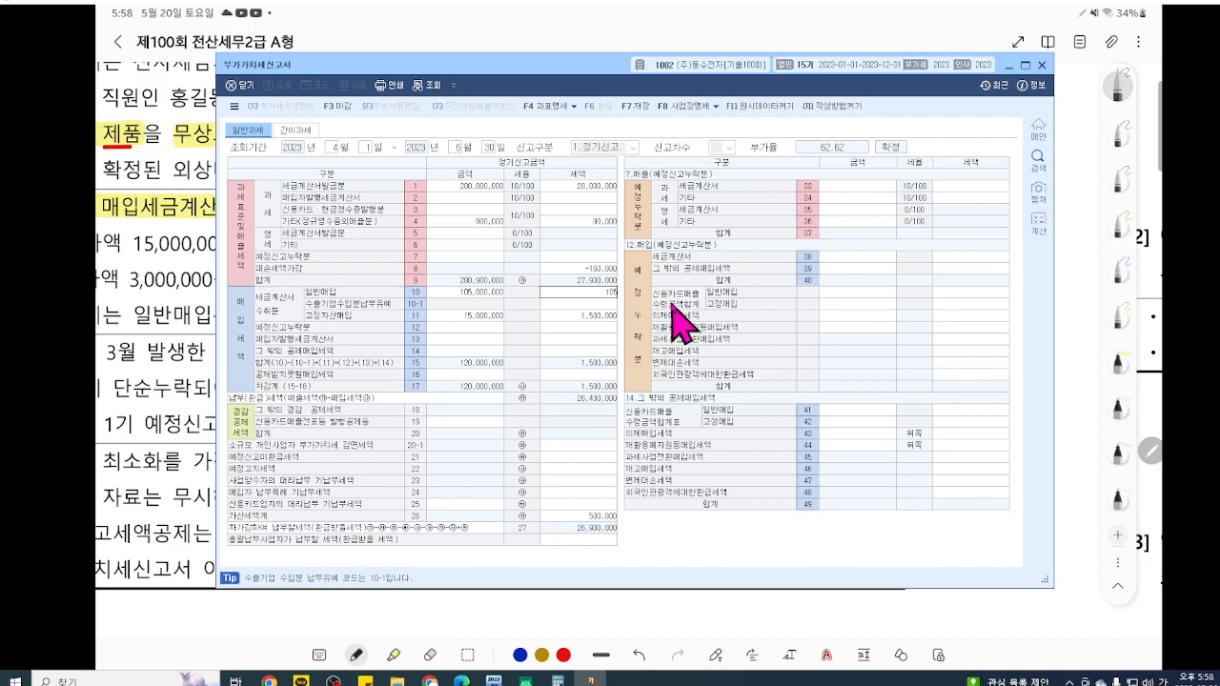
Set the 일반매입 tax in row 10 to 10,500,000 and box the 세금계산서 수취분 figures with the screen pen.
key(Return)
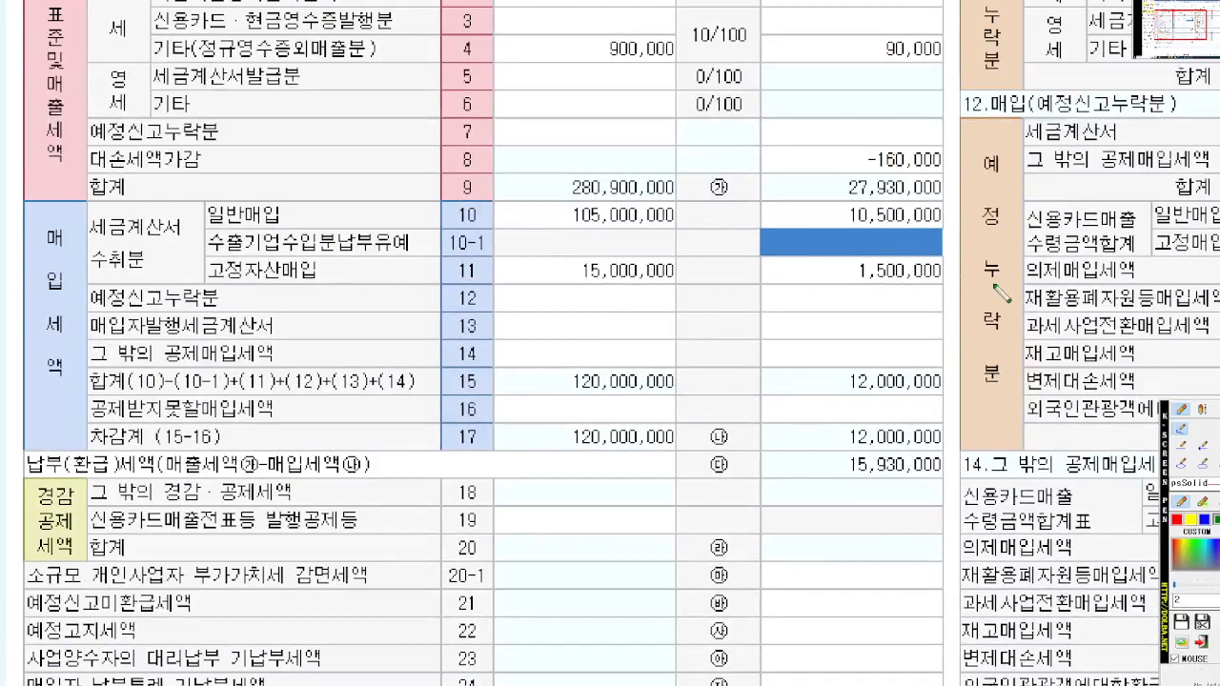
drag(658, 311, 310, 316)
mouse_move(500, 291)
mouse_down()
mouse_move(526, 196)
mouse_move(984, 195)
mouse_move(1001, 288)
mouse_up()
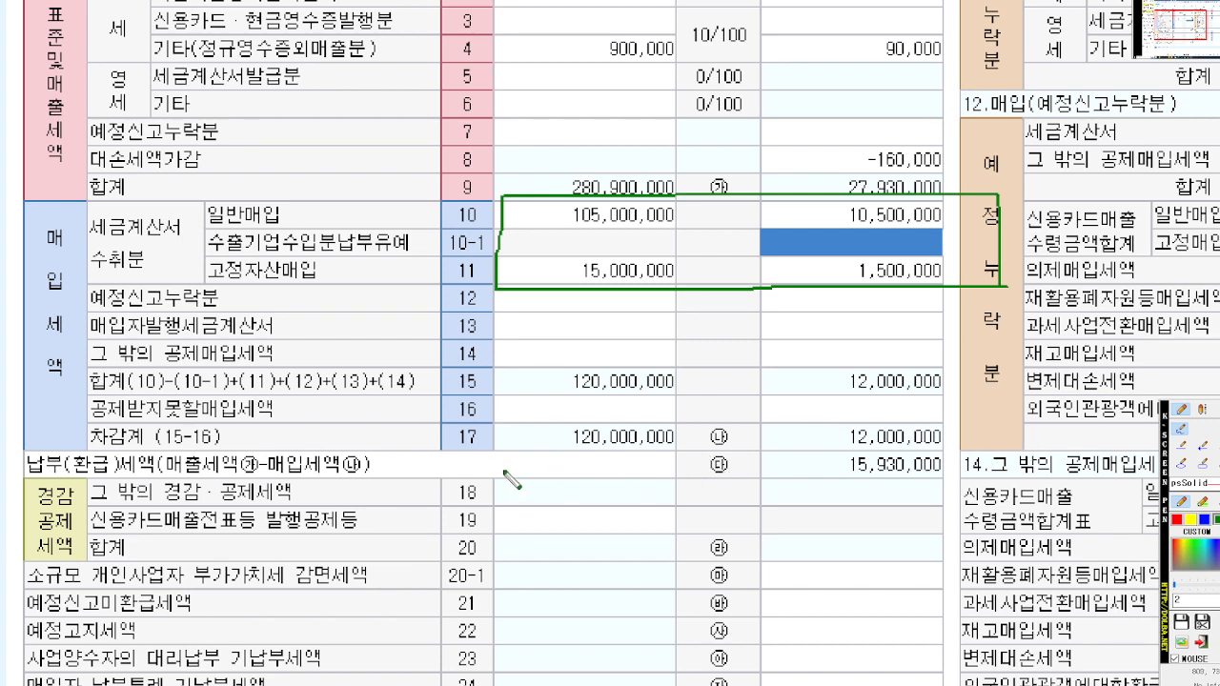
mouse_move(690, 427)
mouse_down()
mouse_move(557, 434)
mouse_move(711, 404)
mouse_move(710, 425)
mouse_up()
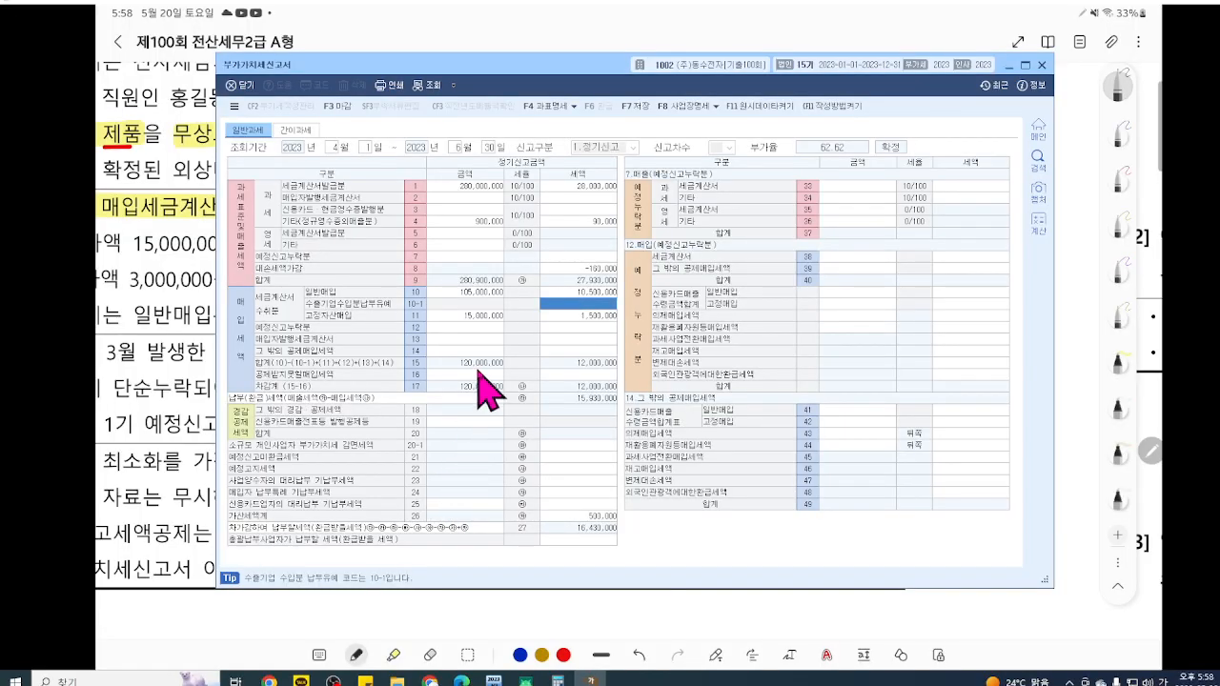
Enter 3,000,000 as the amount and 300,000 as the tax for 공제받지못할 매입세액 in row 50.
click(588, 408)
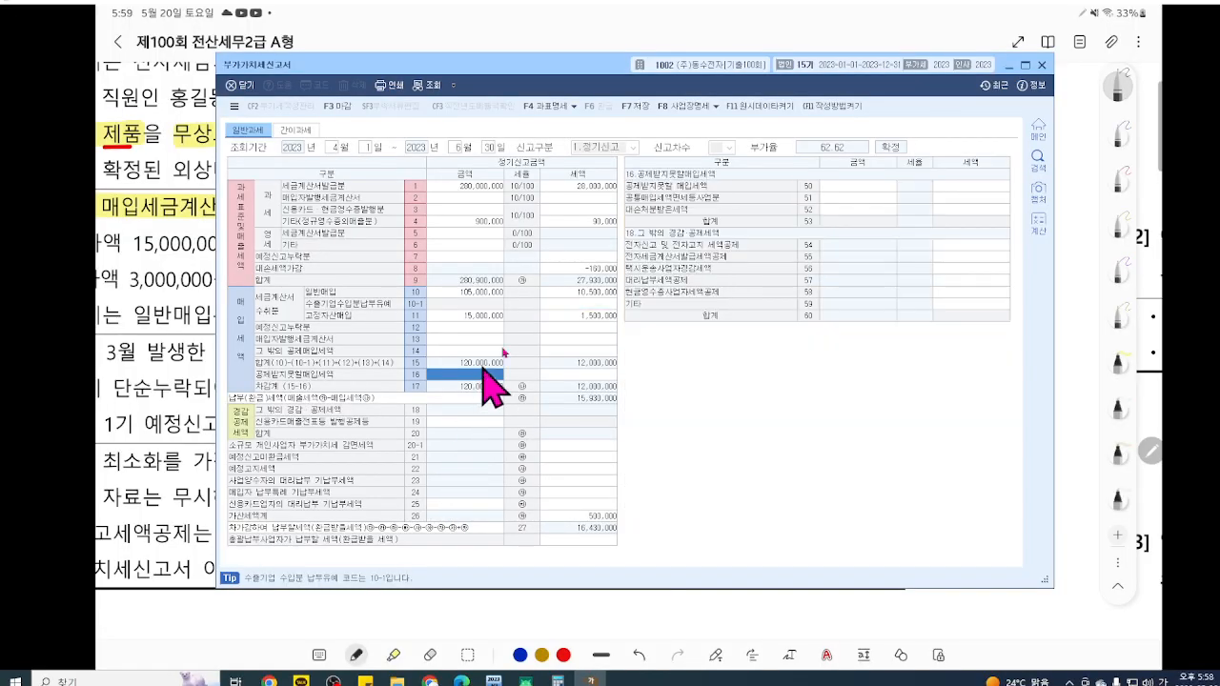
click(869, 187)
text(3000000)
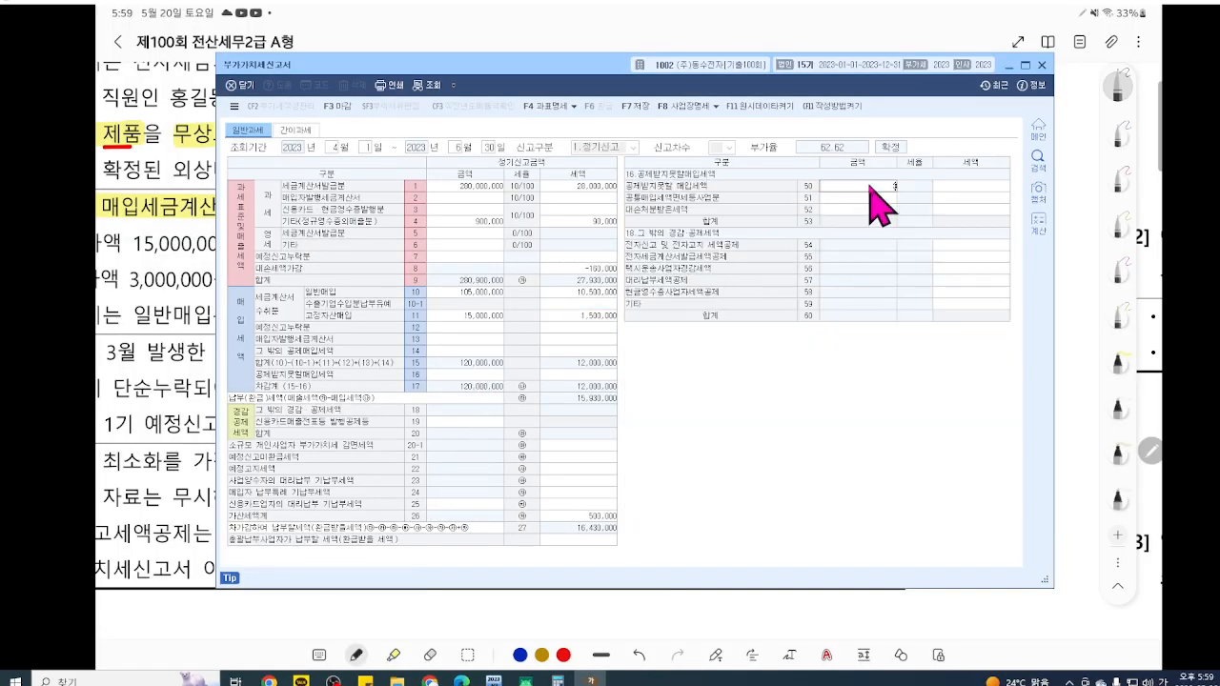
key(Return)
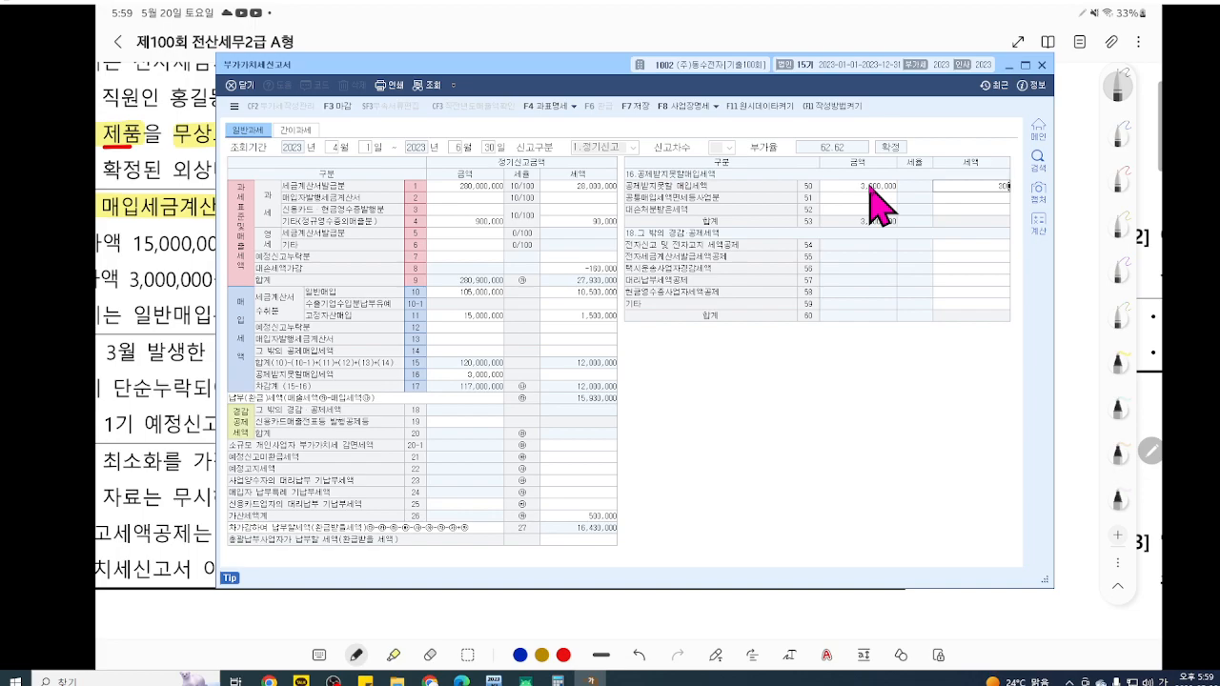
key(Return)
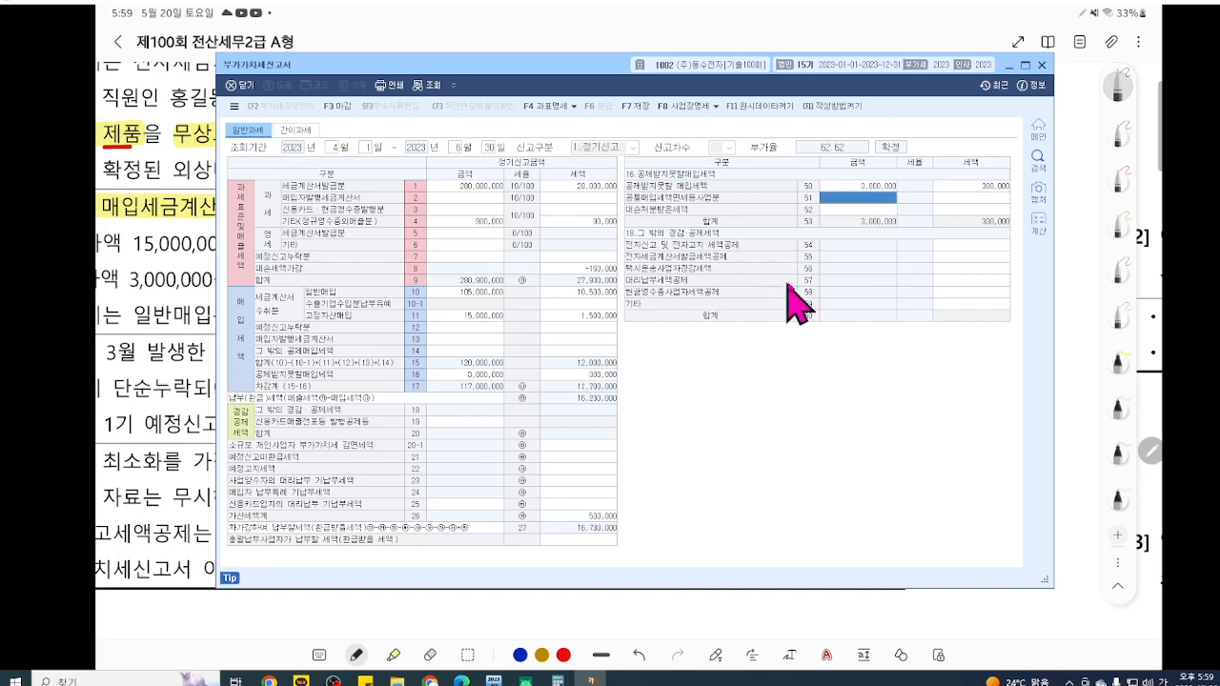
Mark the 세금계산서 수취분 amounts in rows 10 and 11 and the 공제받지못할매입세액 amount in row 16 with the green screen pen.
scroll(799, 303, up, 5)
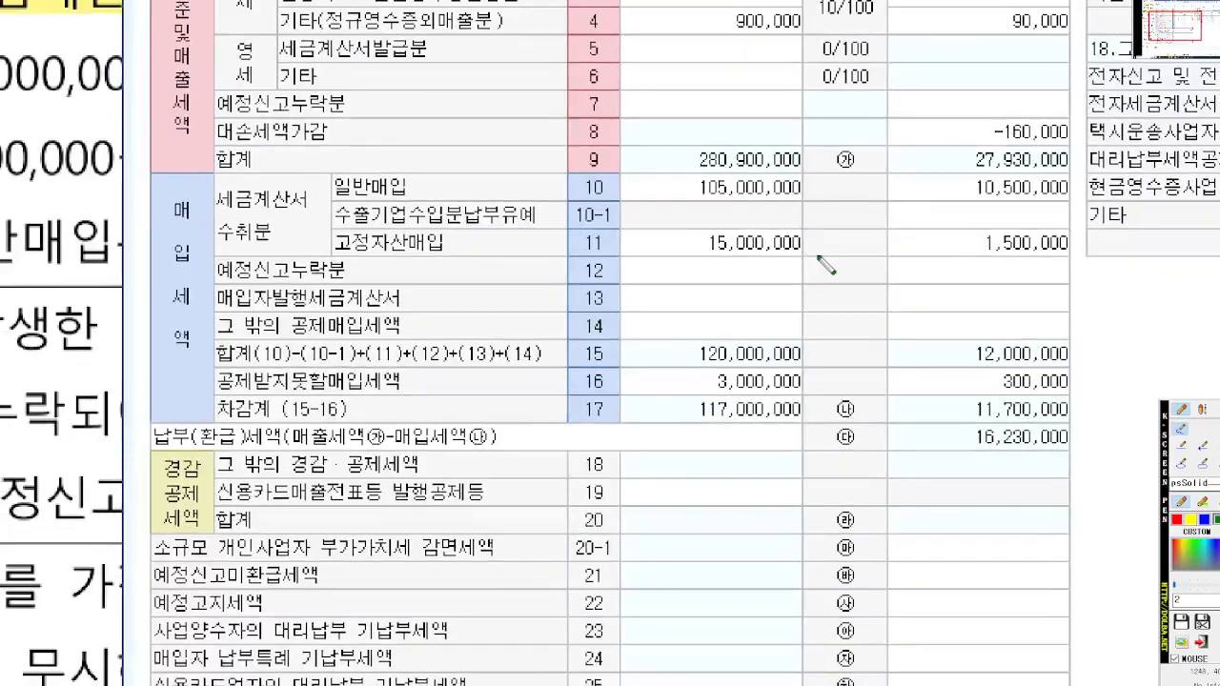
mouse_move(818, 255)
mouse_down()
mouse_move(613, 168)
mouse_move(857, 179)
mouse_move(844, 252)
mouse_up()
mouse_move(818, 397)
mouse_down()
mouse_move(622, 398)
mouse_move(839, 365)
mouse_move(845, 401)
mouse_move(768, 392)
mouse_up()
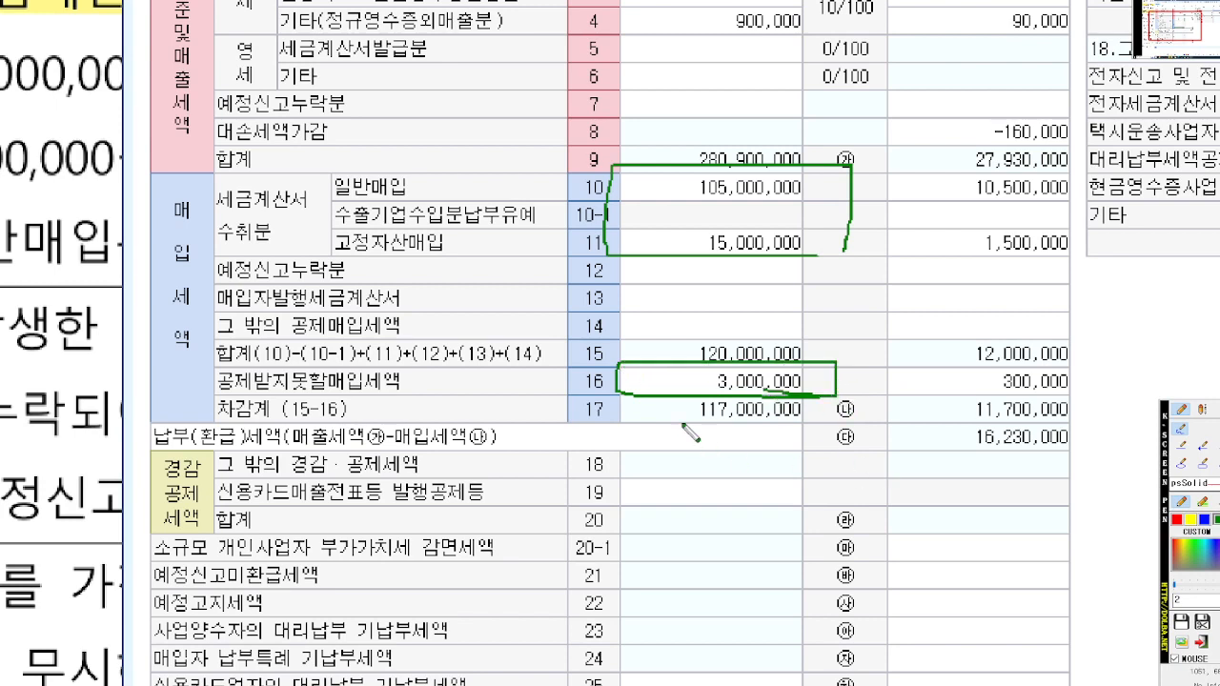
mouse_move(648, 403)
mouse_down()
mouse_move(690, 416)
mouse_move(610, 419)
mouse_up()
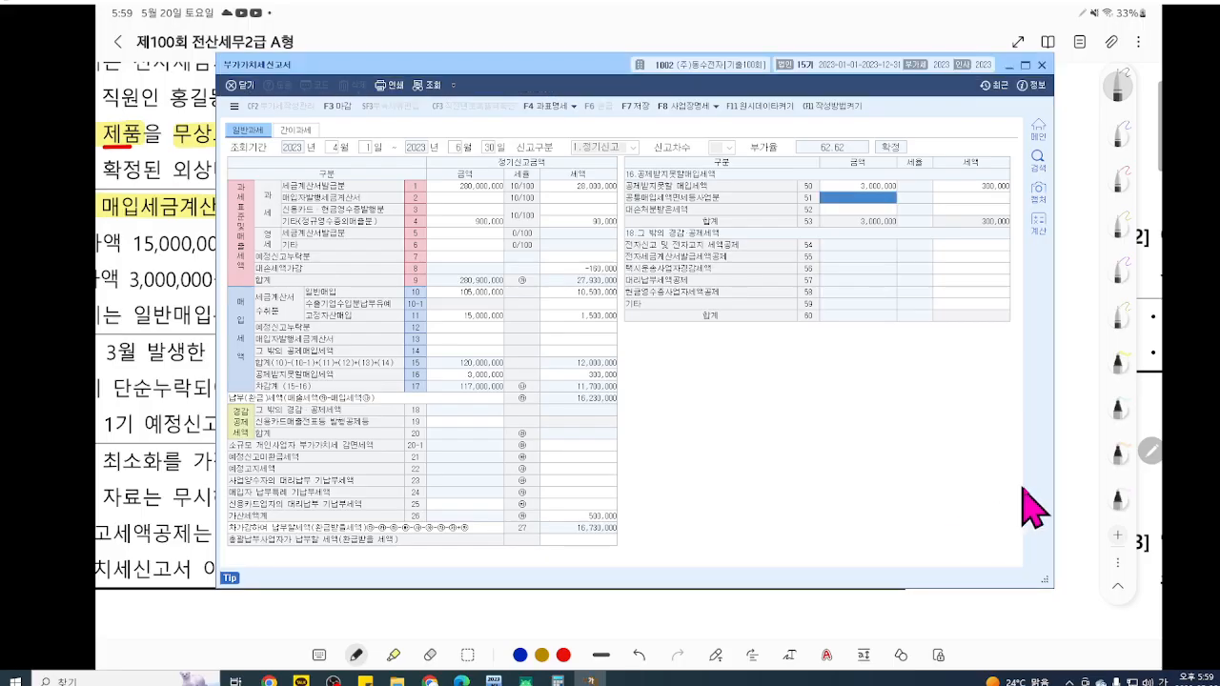
In the exam problem's 기타자료, highlight in yellow the text about the sale omitted from the 2023년 1기 예정신고 and reflected in the 확정신고.
key(alt+Tab)
scroll(686, 480, down, 3)
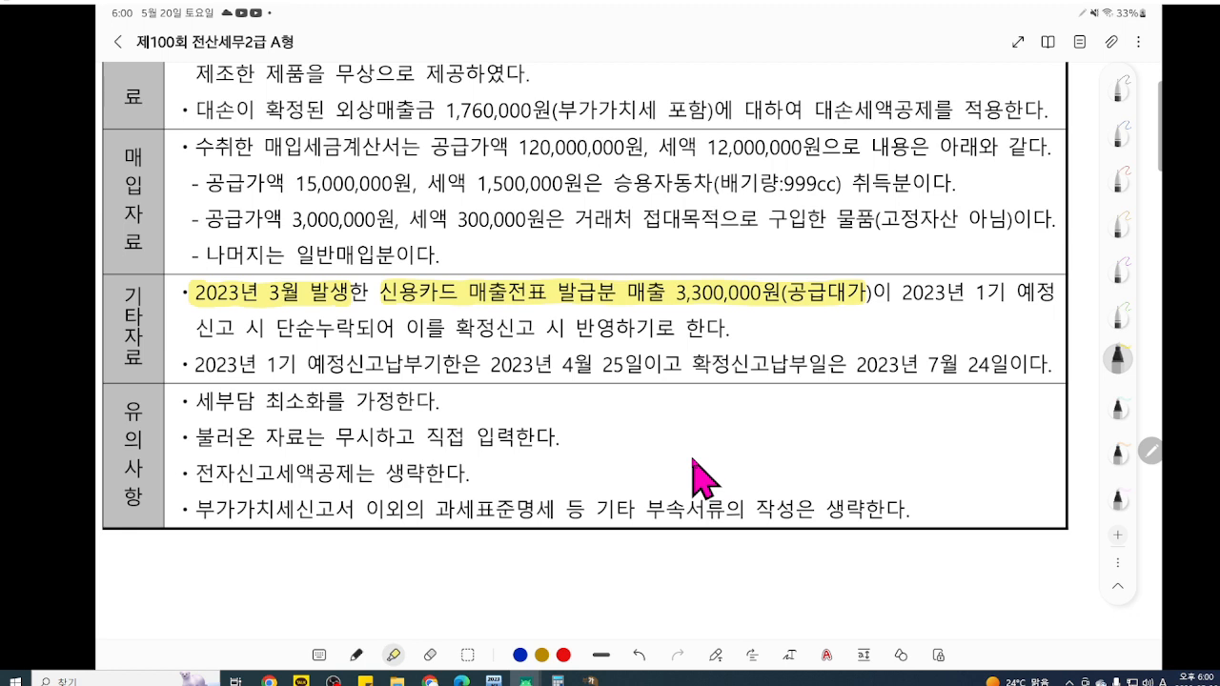
drag(899, 295, 1051, 294)
drag(197, 327, 726, 327)
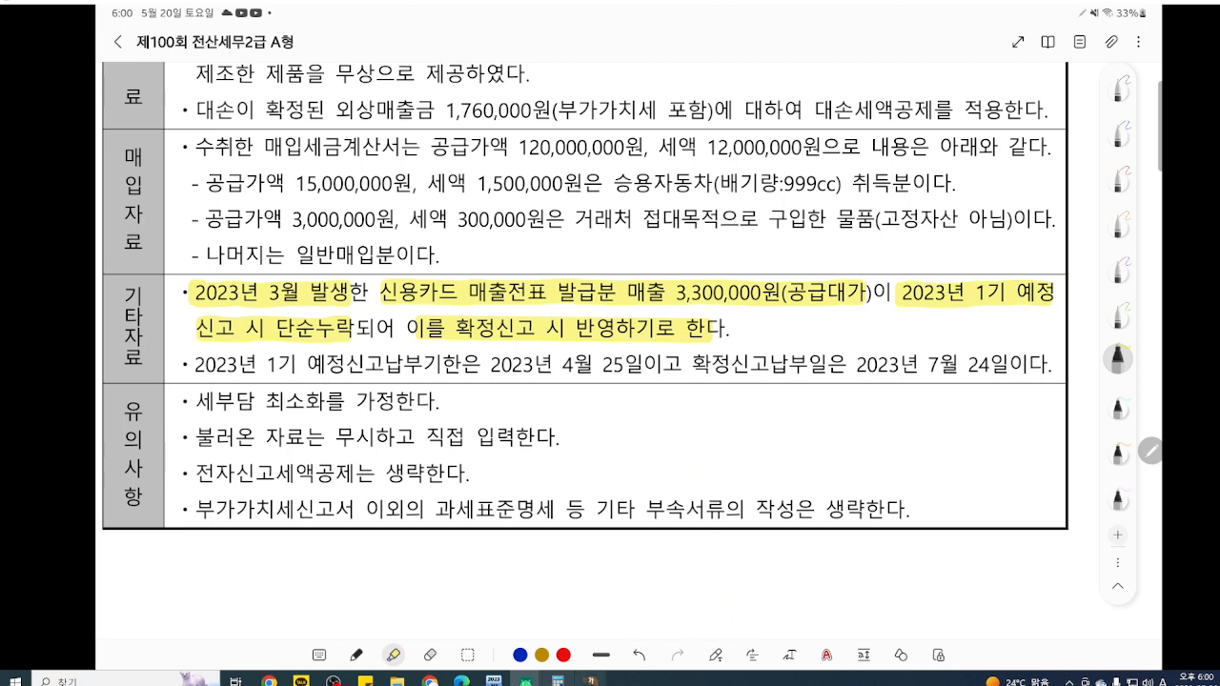
Switch to the VAT return, open the 예정신고누락분 details from row 7, and mark the 매출(예정신고누락분) heading with the screen pen.
click(588, 681)
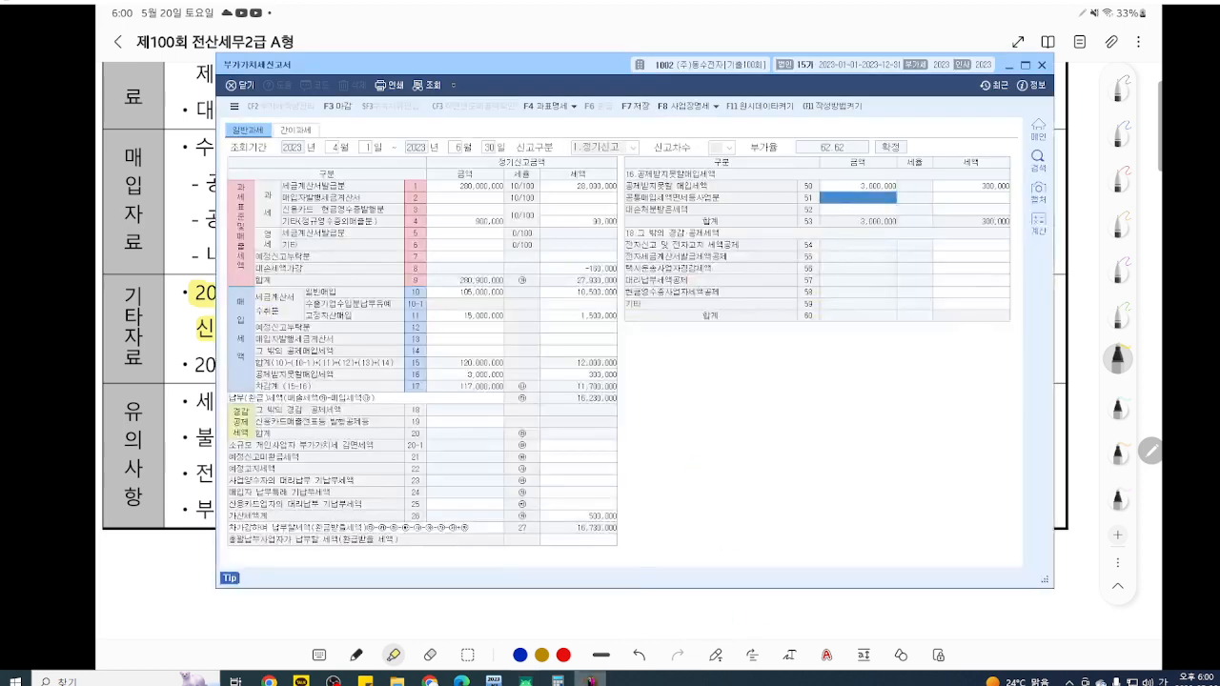
click(460, 256)
text(3123)
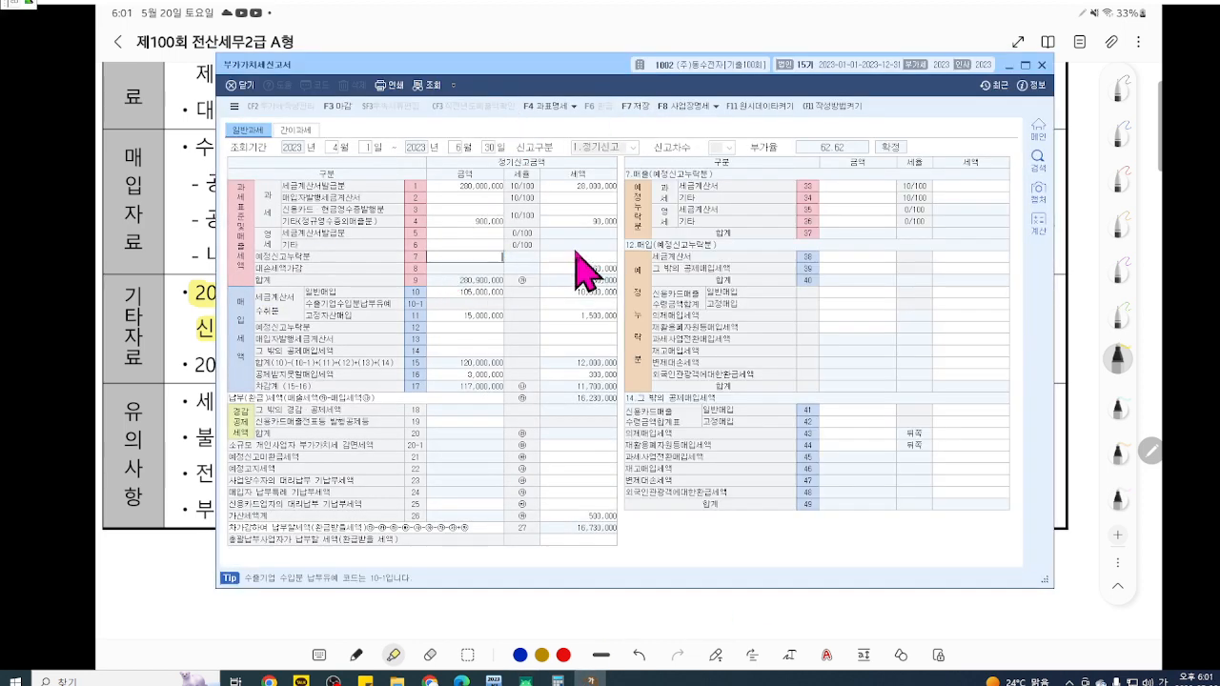
key(Return)
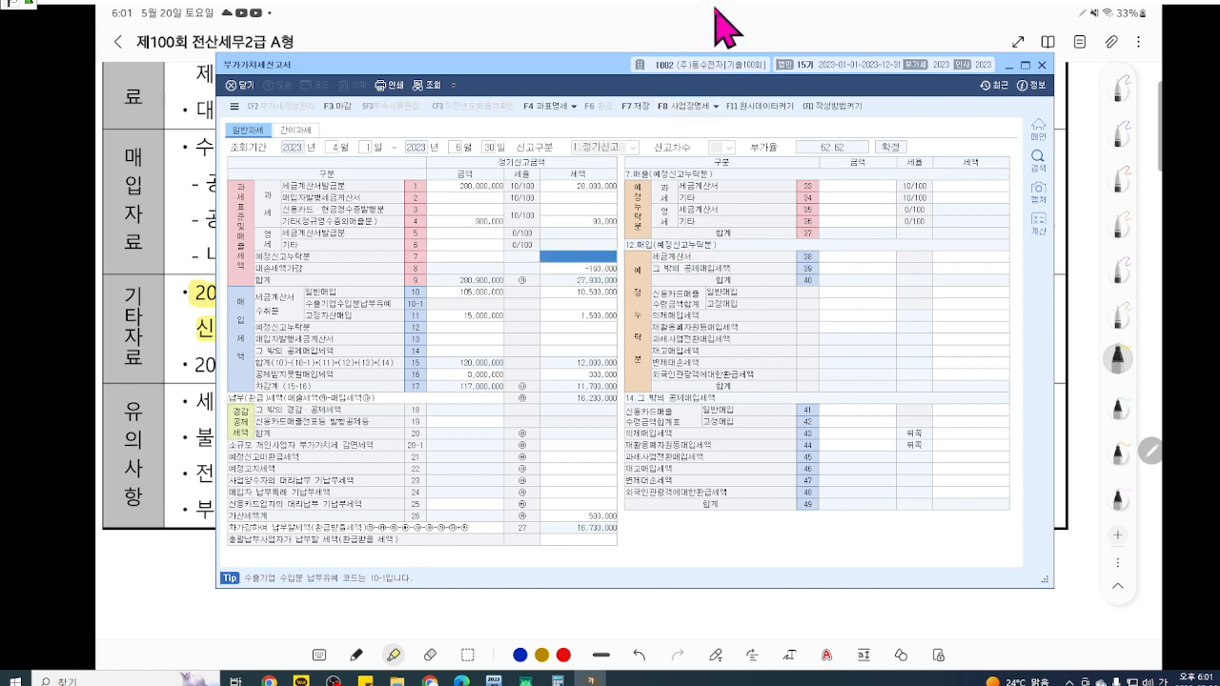
scroll(877, 264, up, 5)
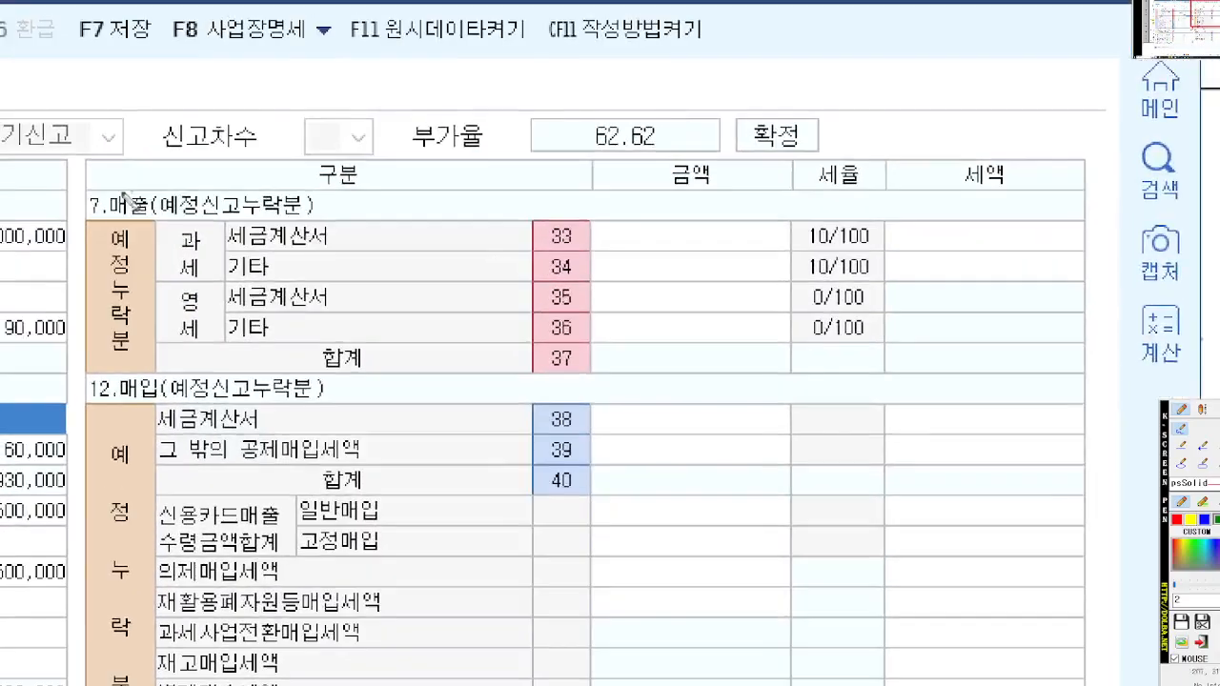
drag(103, 217, 424, 217)
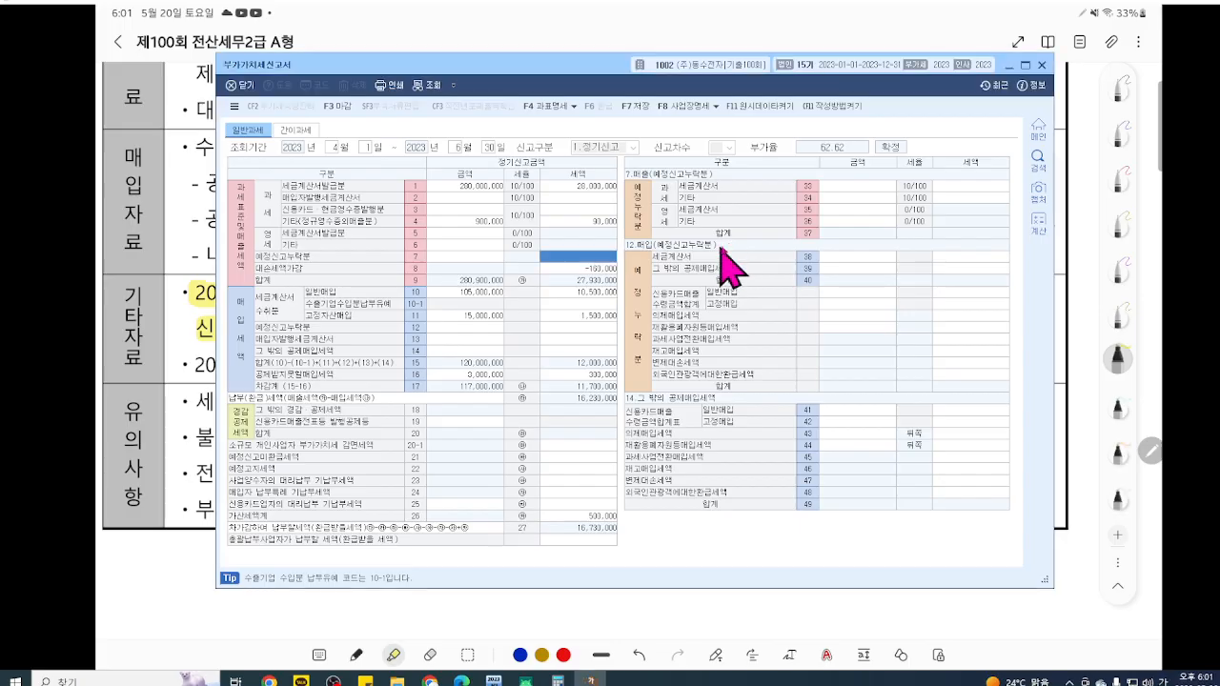
Enter 3,000,000 as the taxable 기타 amount in row 34 of 매출(예정신고누락분).
click(846, 198)
text(3000000)
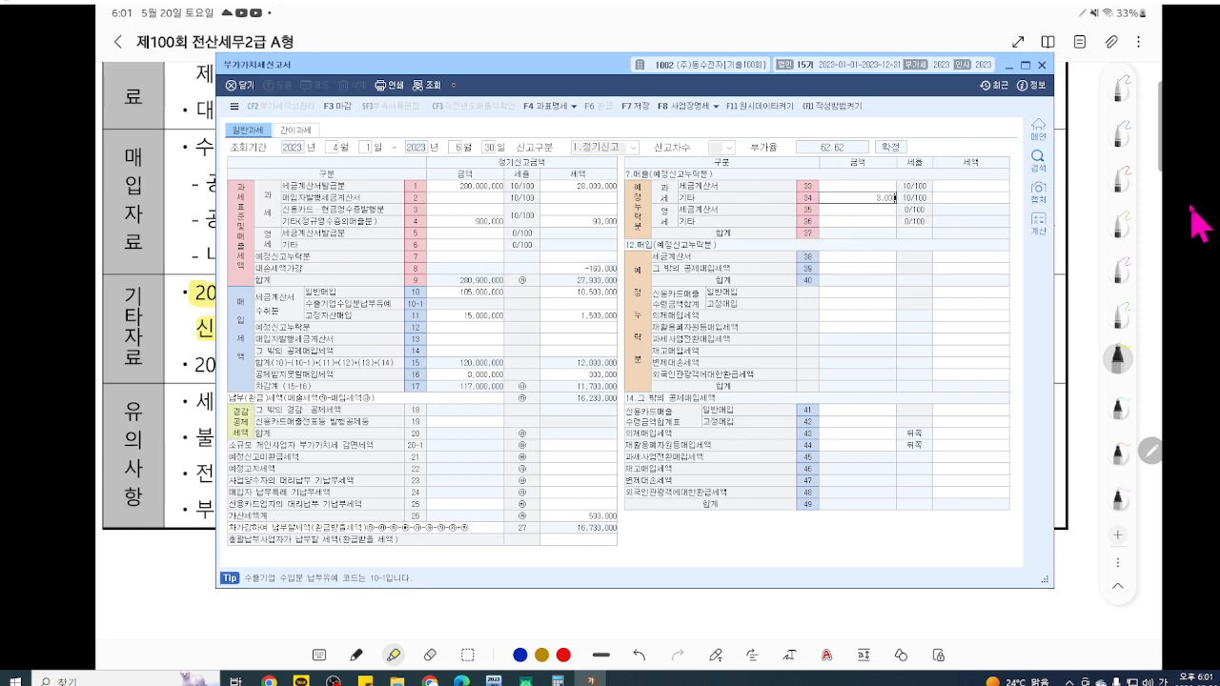
key(Return)
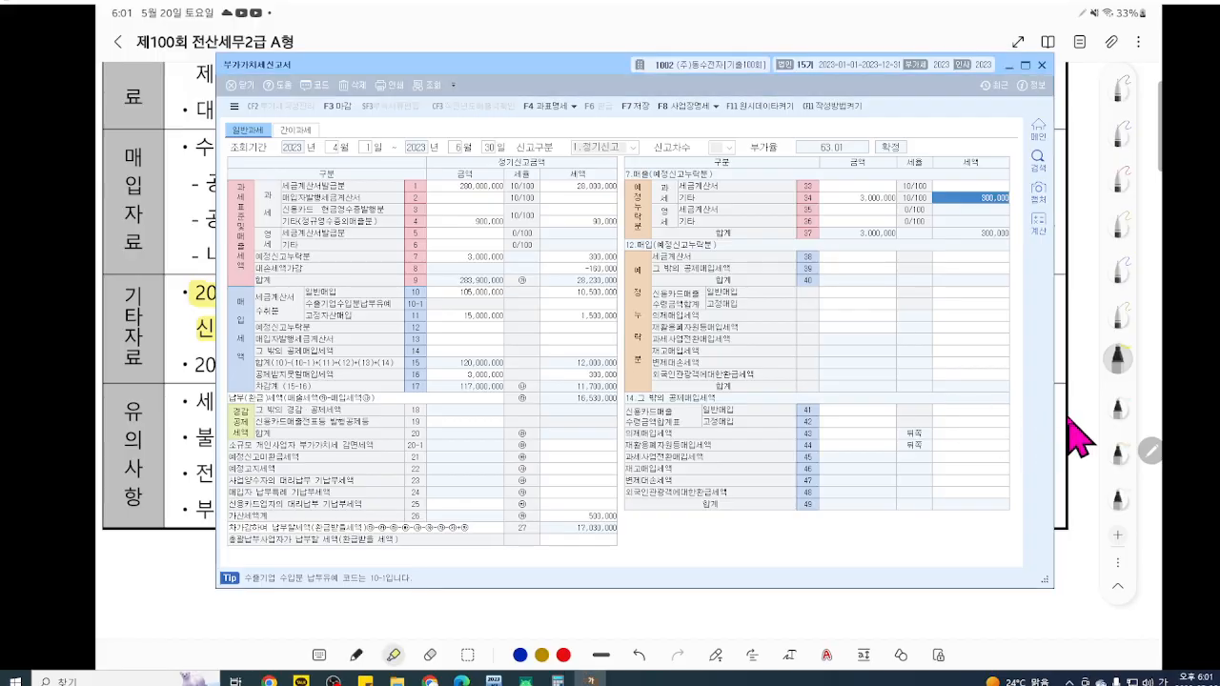
Switch to the 부가가치세(세무2급) presentation in PowerPoint and open slide 77 on 신고불성실 가산세.
click(1067, 417)
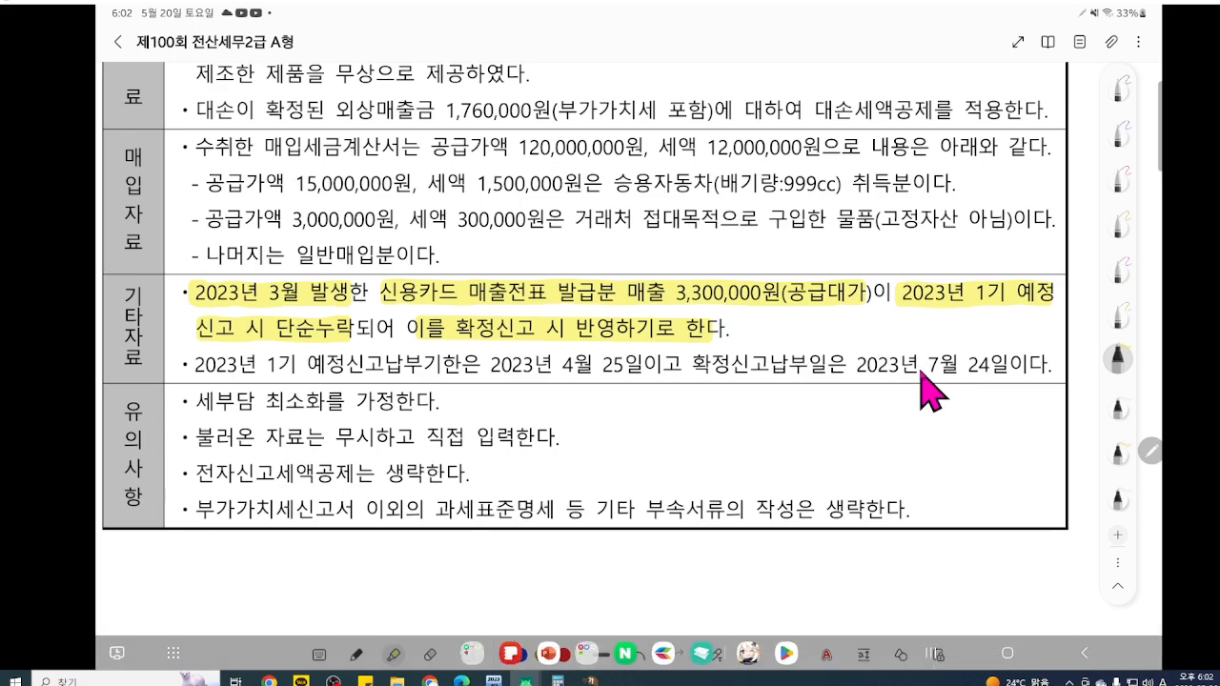
key(alt+Tab)
key(Escape)
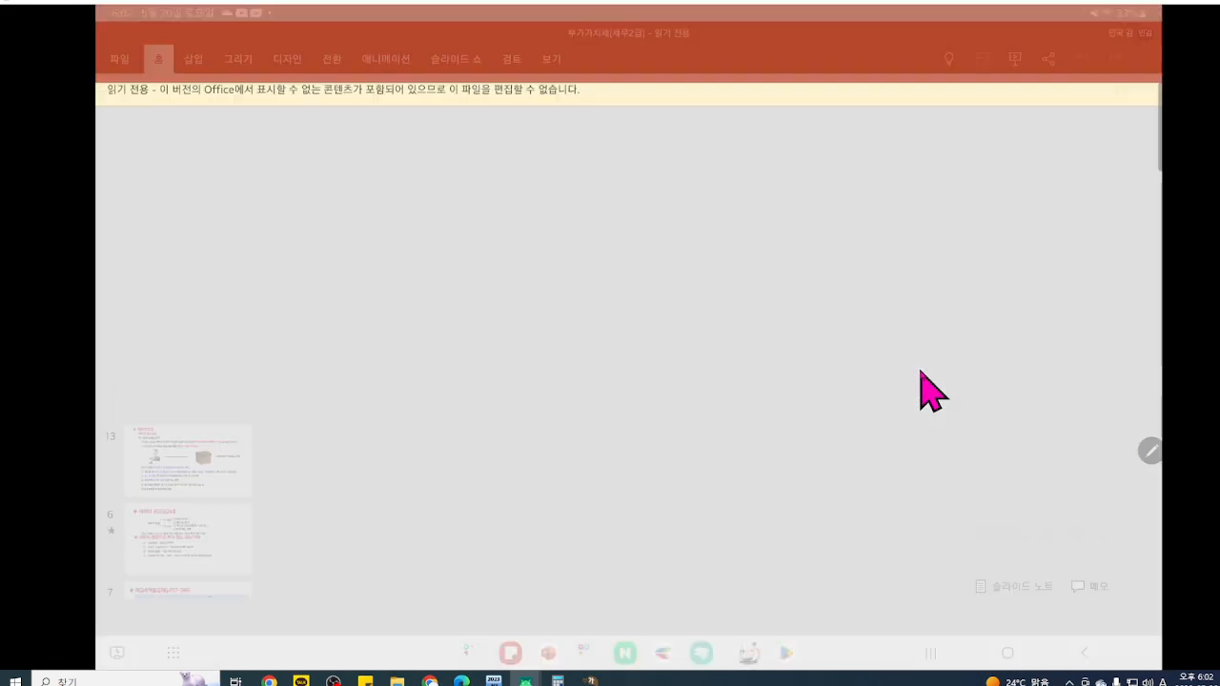
scroll(187, 391, down, 20)
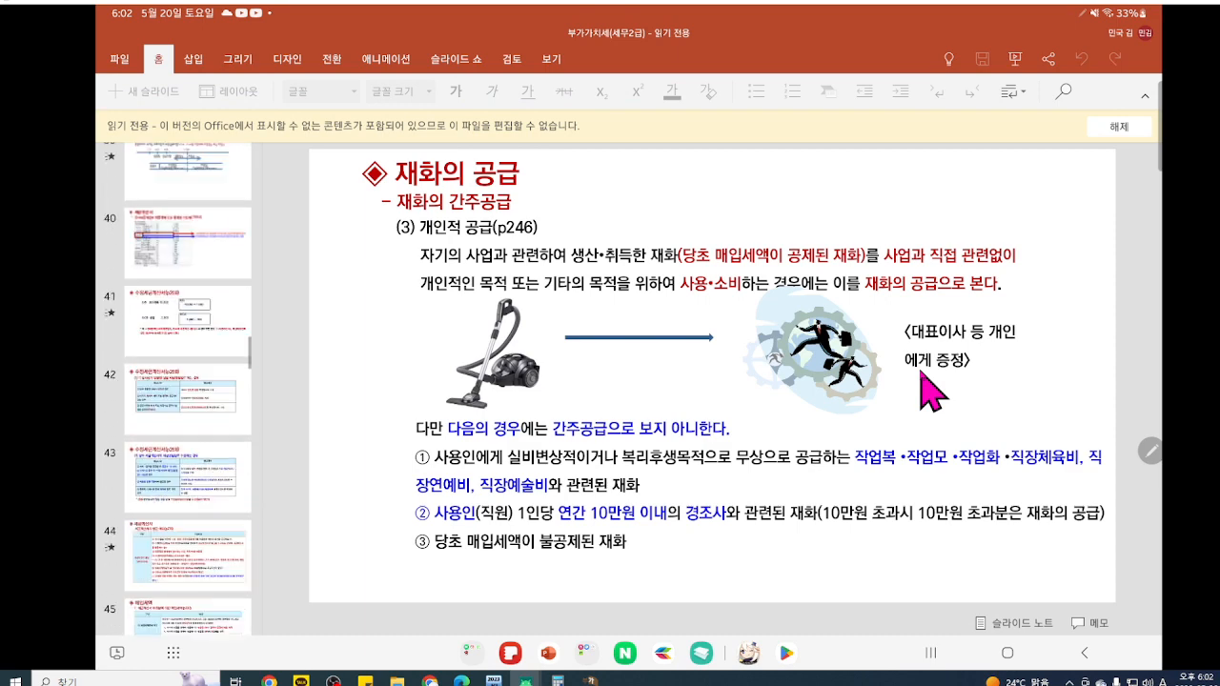
scroll(187, 390, down, 15)
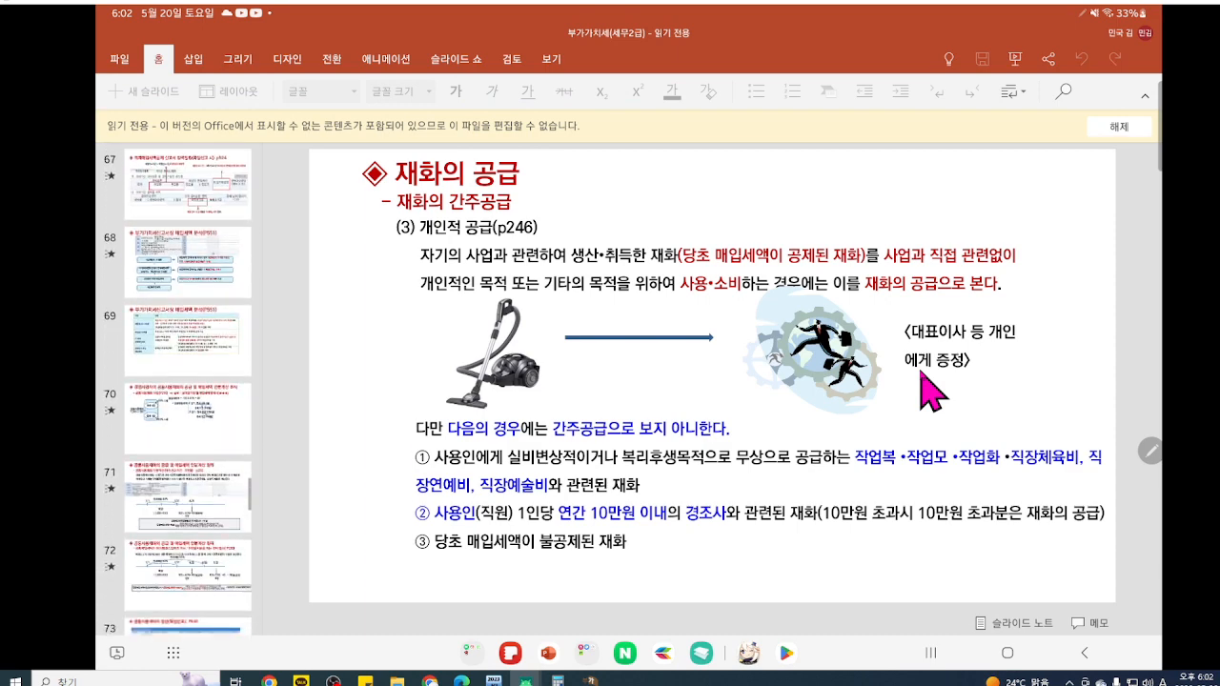
scroll(188, 391, down, 5)
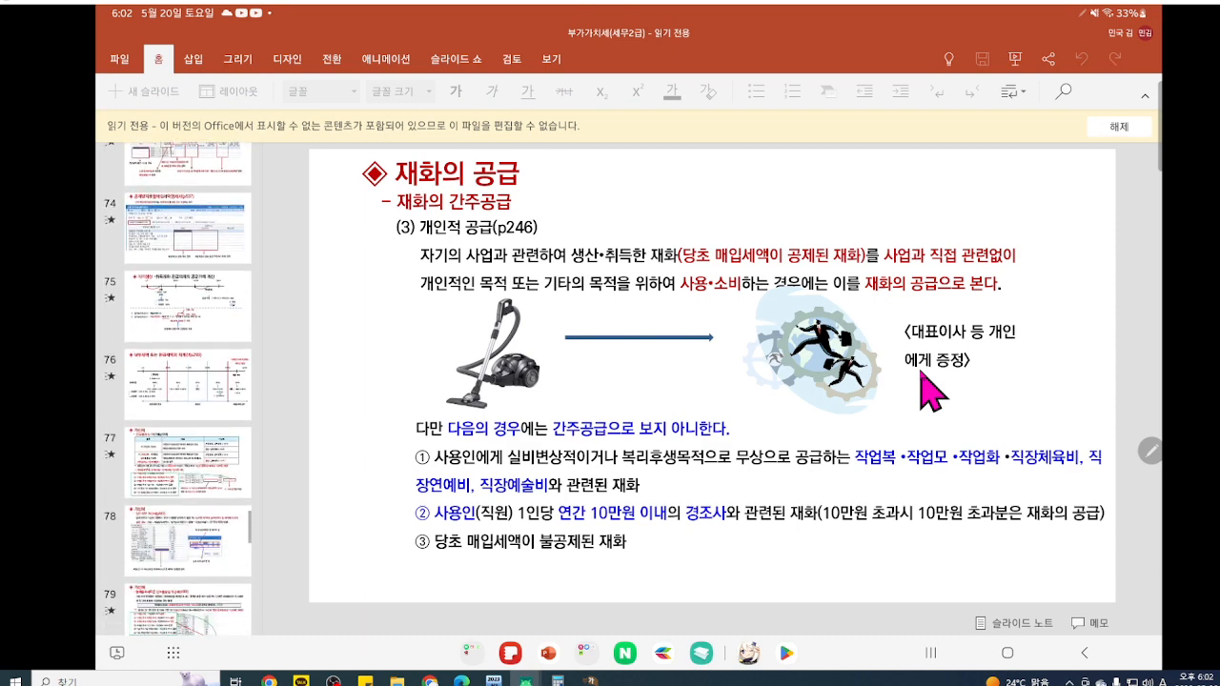
scroll(188, 391, down, 1)
click(188, 346)
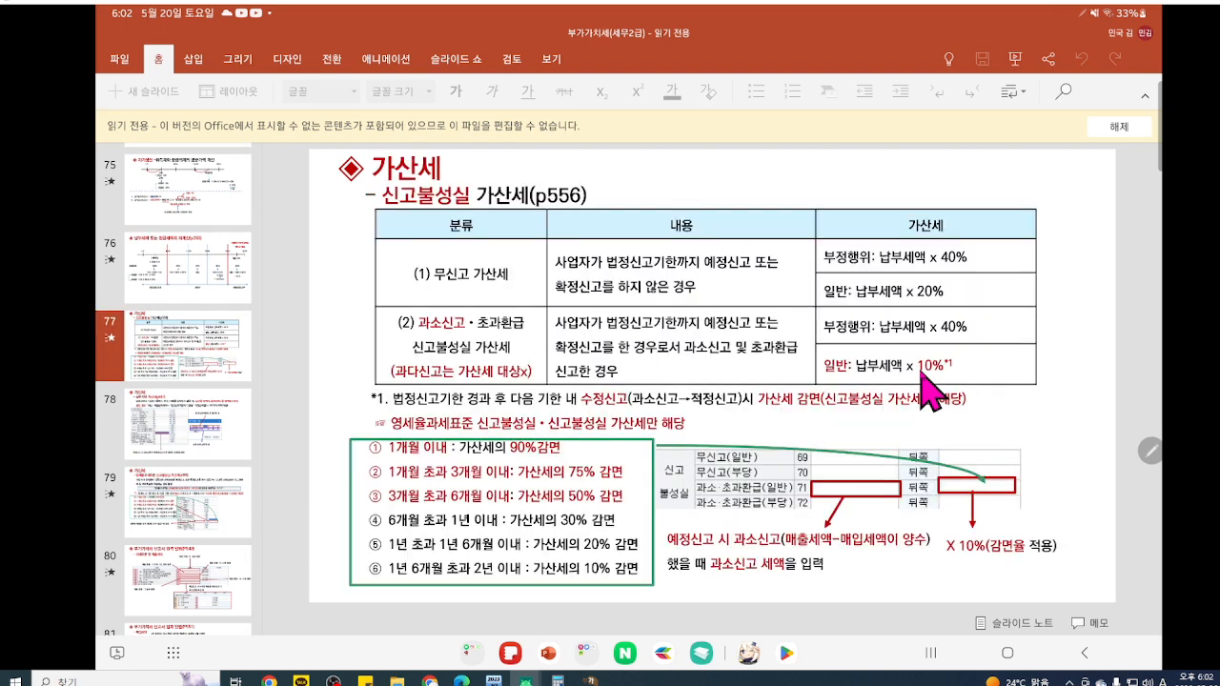
Present the 신고불성실 가산세 slide to review the reduction rates and form rows, and return to the exam problem.
click(1015, 59)
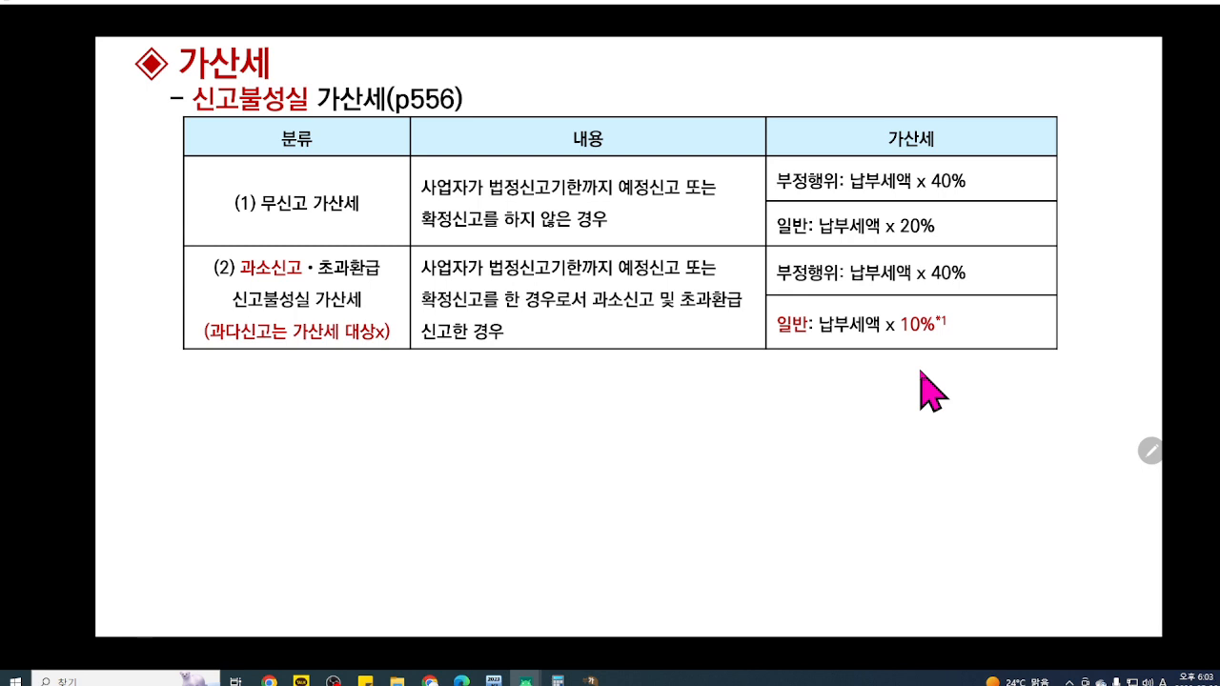
click(932, 391)
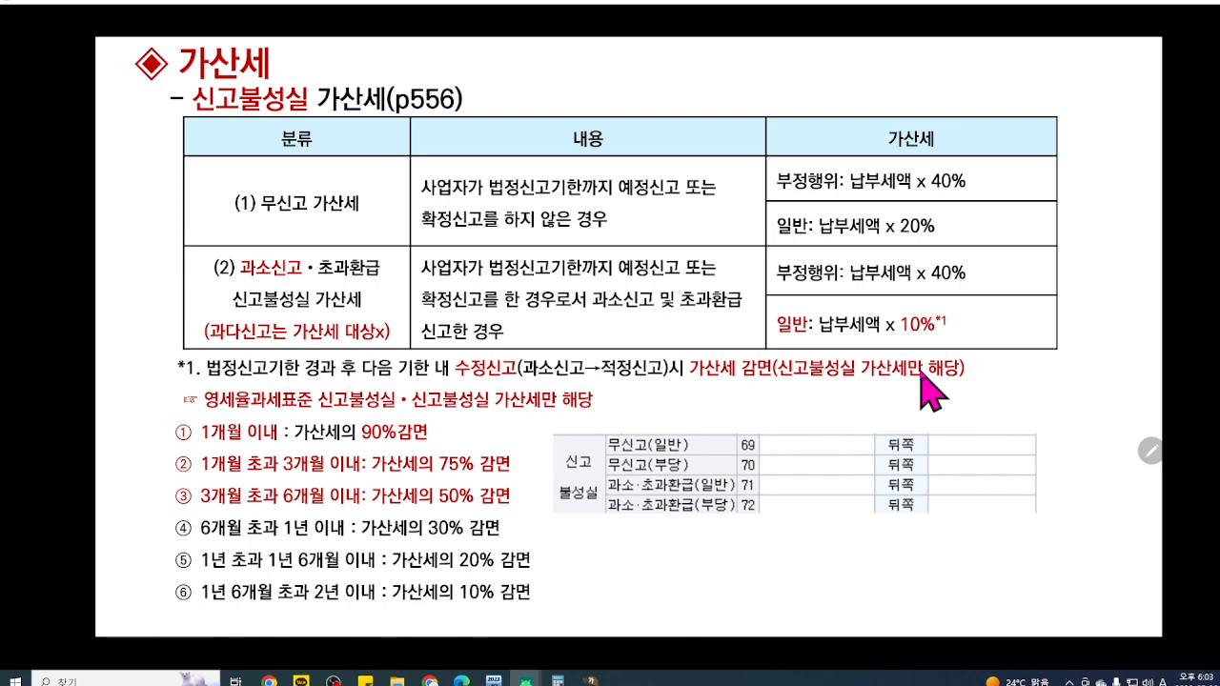
click(929, 381)
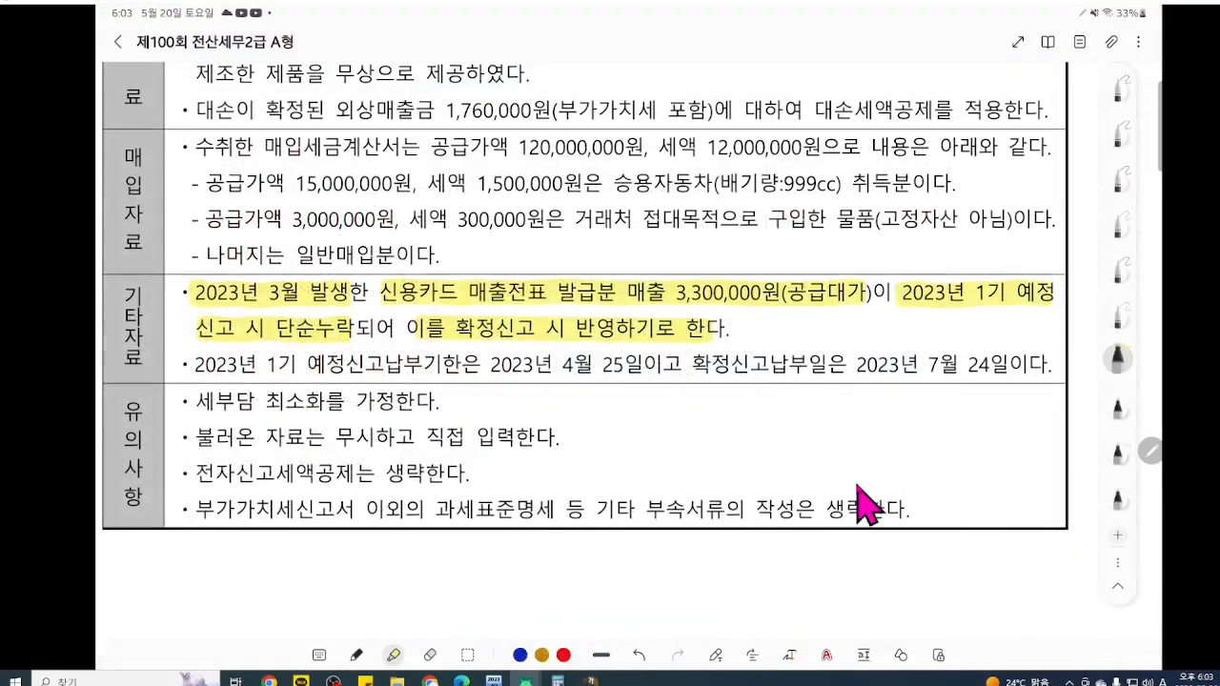
In the VAT return, circle the 매출 and 매입 예정신고누락분 headings and mark their 합계 tax cells in green and red with the screen pen.
click(590, 680)
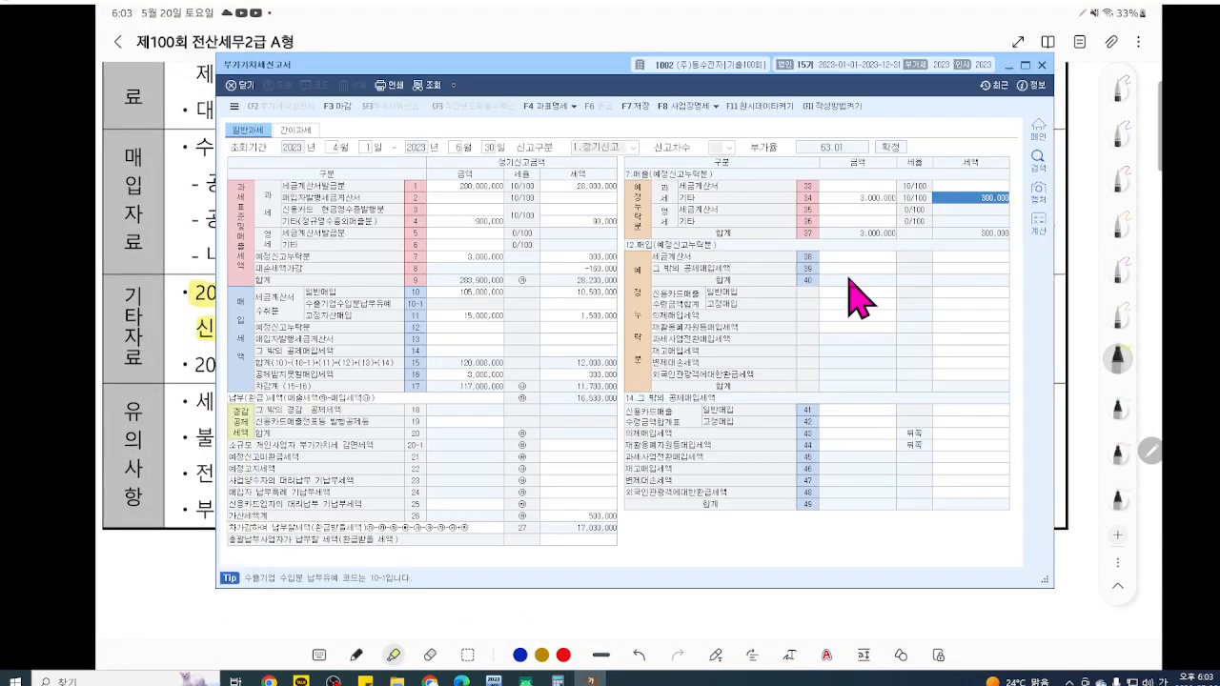
scroll(857, 300, up, 5)
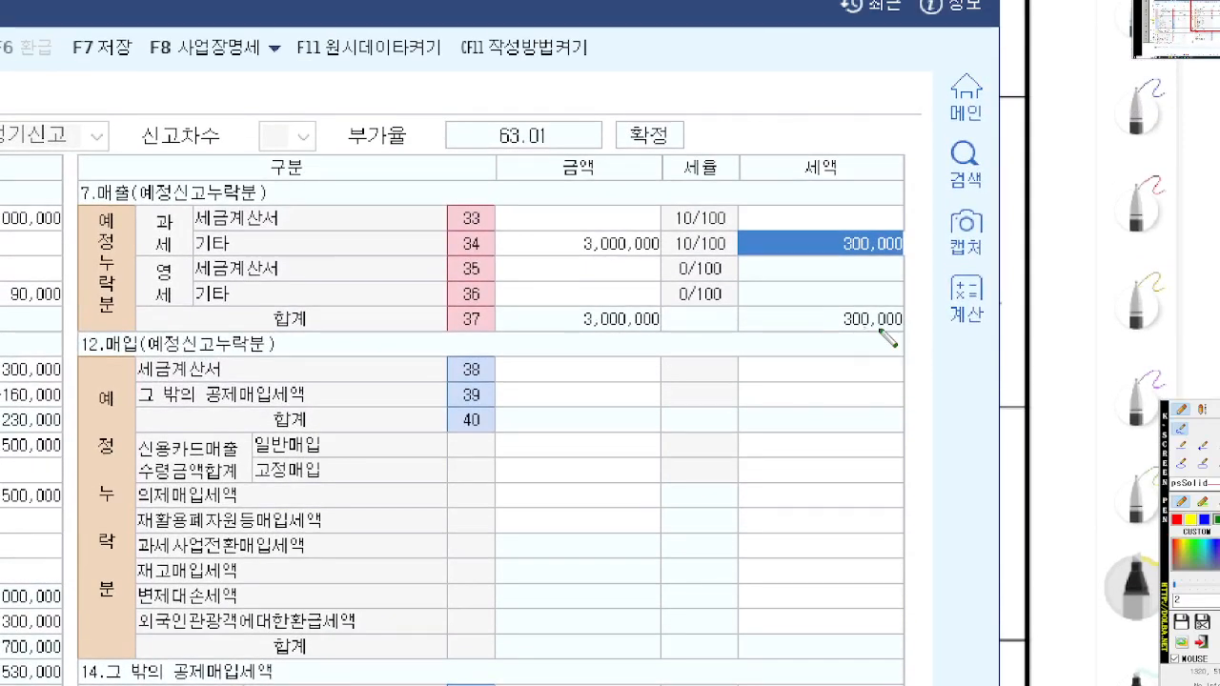
drag(272, 331, 345, 331)
drag(801, 330, 917, 331)
mouse_move(265, 202)
mouse_down()
mouse_move(124, 203)
mouse_move(153, 178)
mouse_move(272, 198)
mouse_up()
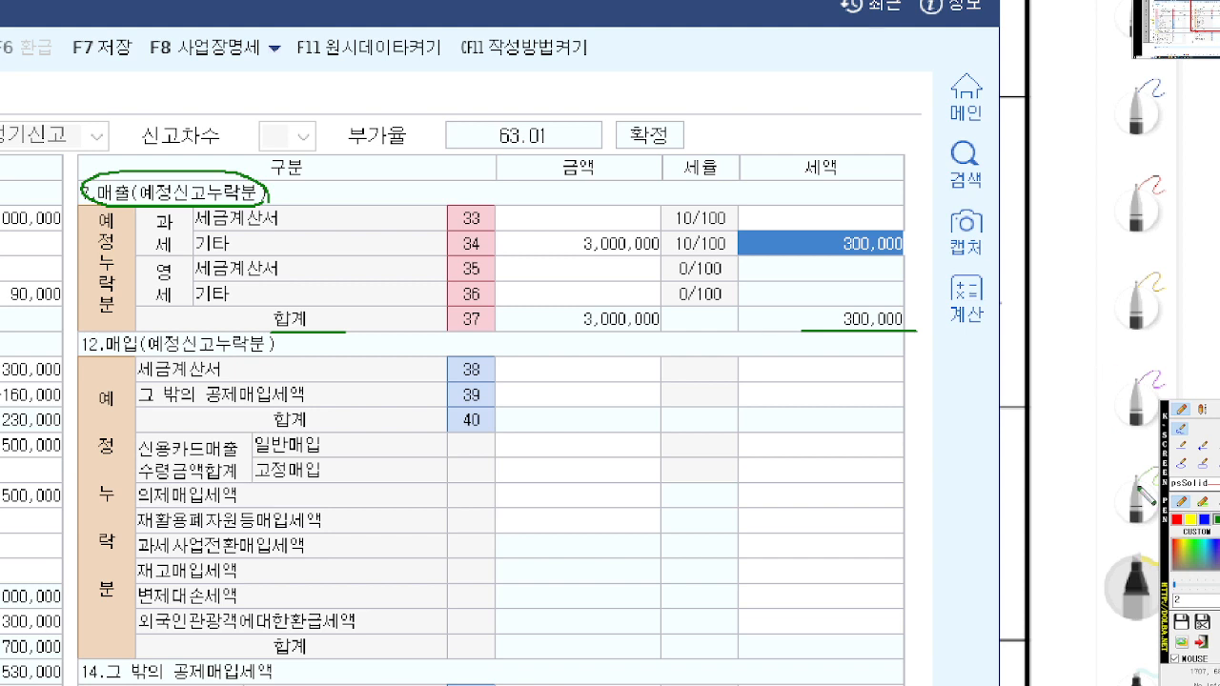
mouse_move(259, 353)
mouse_down()
mouse_move(186, 379)
mouse_move(84, 330)
mouse_move(301, 343)
mouse_move(284, 357)
mouse_up()
mouse_move(901, 444)
mouse_down()
mouse_move(815, 447)
mouse_move(876, 417)
mouse_move(920, 435)
mouse_move(893, 442)
mouse_up()
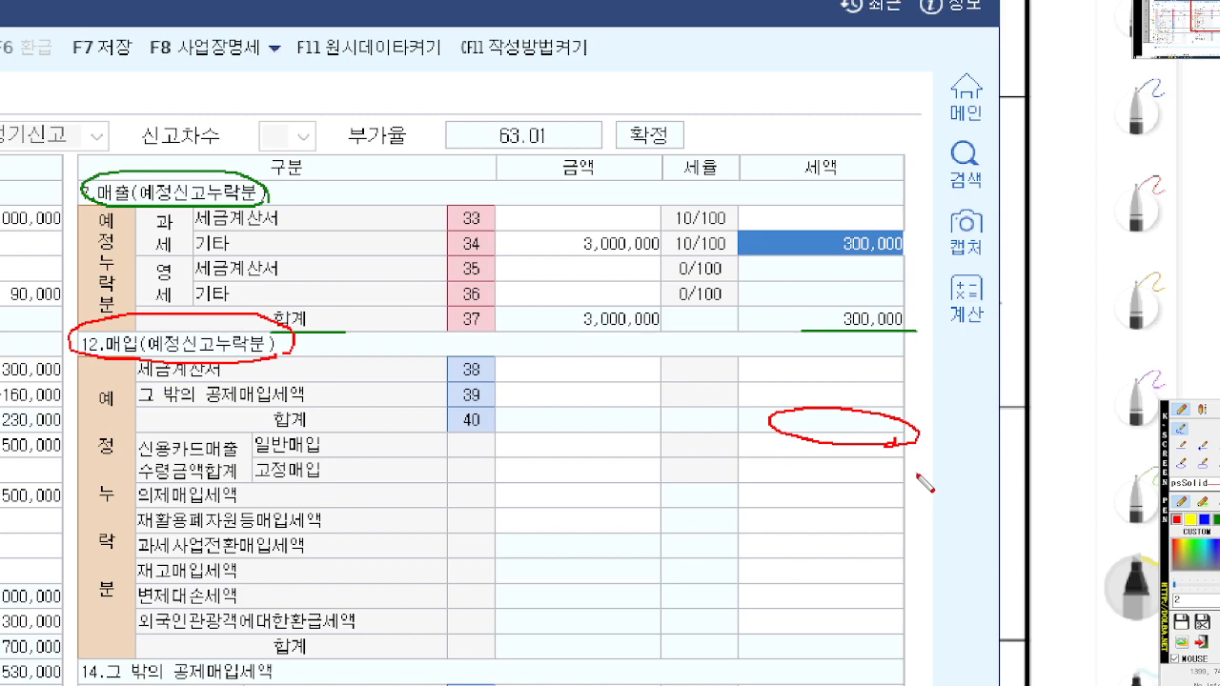
Handwrite 매출세액 and −매입세액 in black in the blank space below the exam problem.
key(alt+Tab)
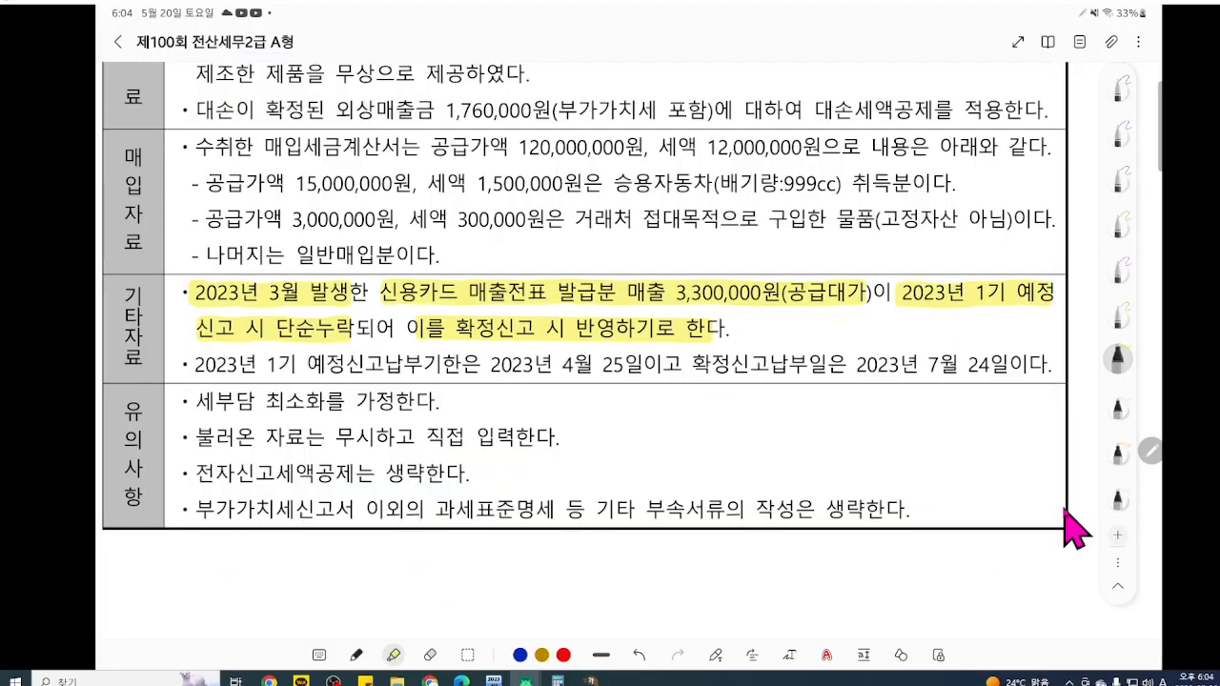
scroll(1075, 528, down, 4)
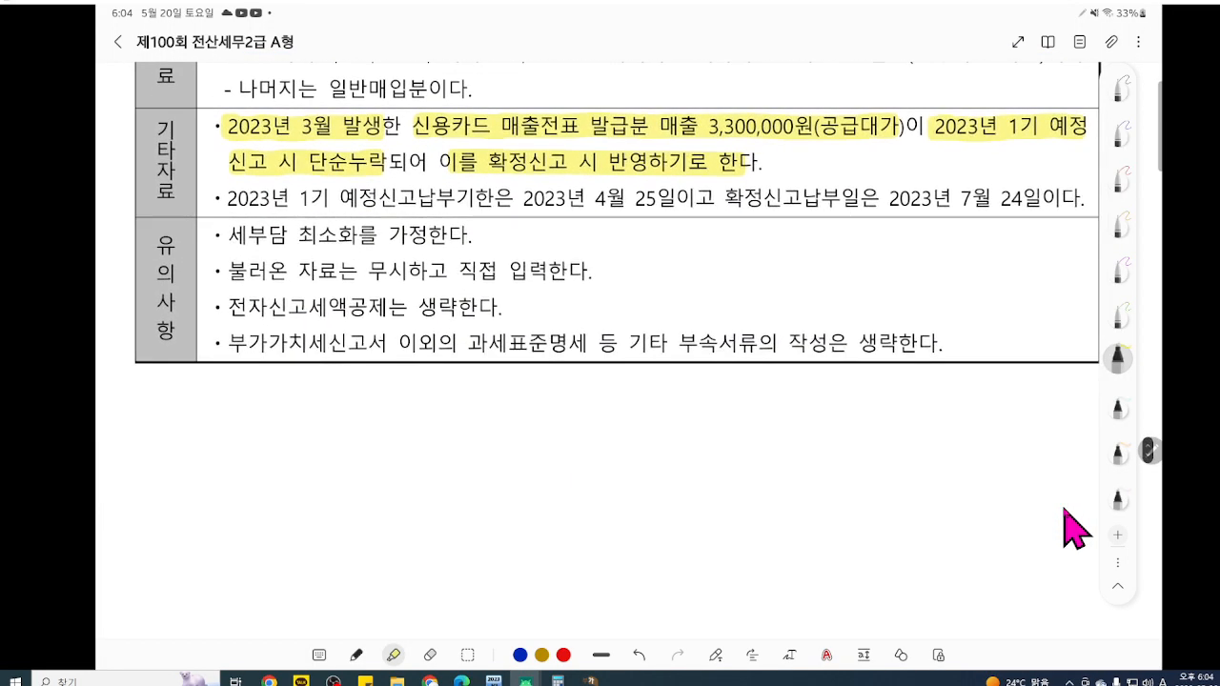
click(1118, 86)
mouse_move(429, 398)
mouse_down()
mouse_move(425, 410)
mouse_move(433, 400)
mouse_move(444, 415)
mouse_move(460, 393)
mouse_move(465, 423)
mouse_up()
drag(471, 401, 484, 418)
mouse_move(490, 394)
mouse_down()
mouse_move(492, 423)
mouse_move(513, 410)
mouse_up()
drag(500, 410, 509, 421)
drag(404, 452, 427, 448)
drag(433, 435, 440, 455)
mouse_move(448, 433)
mouse_down()
mouse_move(448, 457)
mouse_move(456, 446)
mouse_up()
mouse_move(459, 434)
mouse_down()
mouse_move(459, 463)
mouse_move(464, 449)
mouse_up()
drag(473, 427, 461, 462)
mouse_move(473, 446)
mouse_down()
mouse_move(473, 461)
mouse_move(476, 451)
mouse_up()
drag(482, 444, 491, 453)
drag(495, 429, 495, 463)
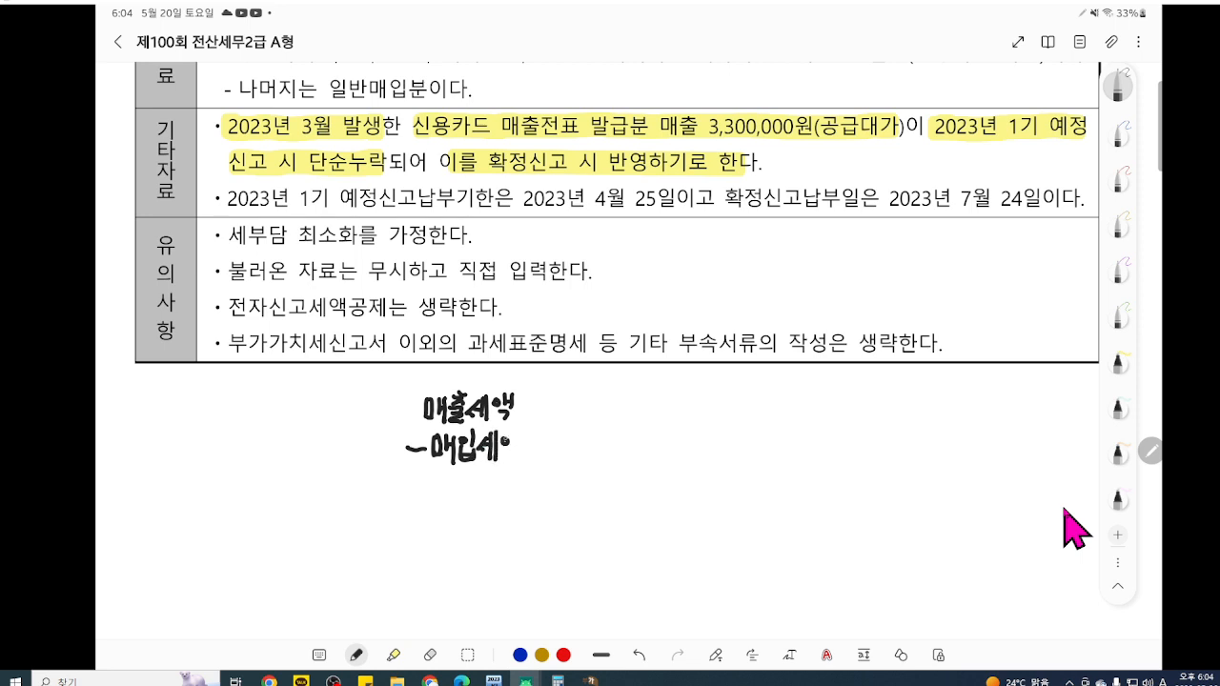
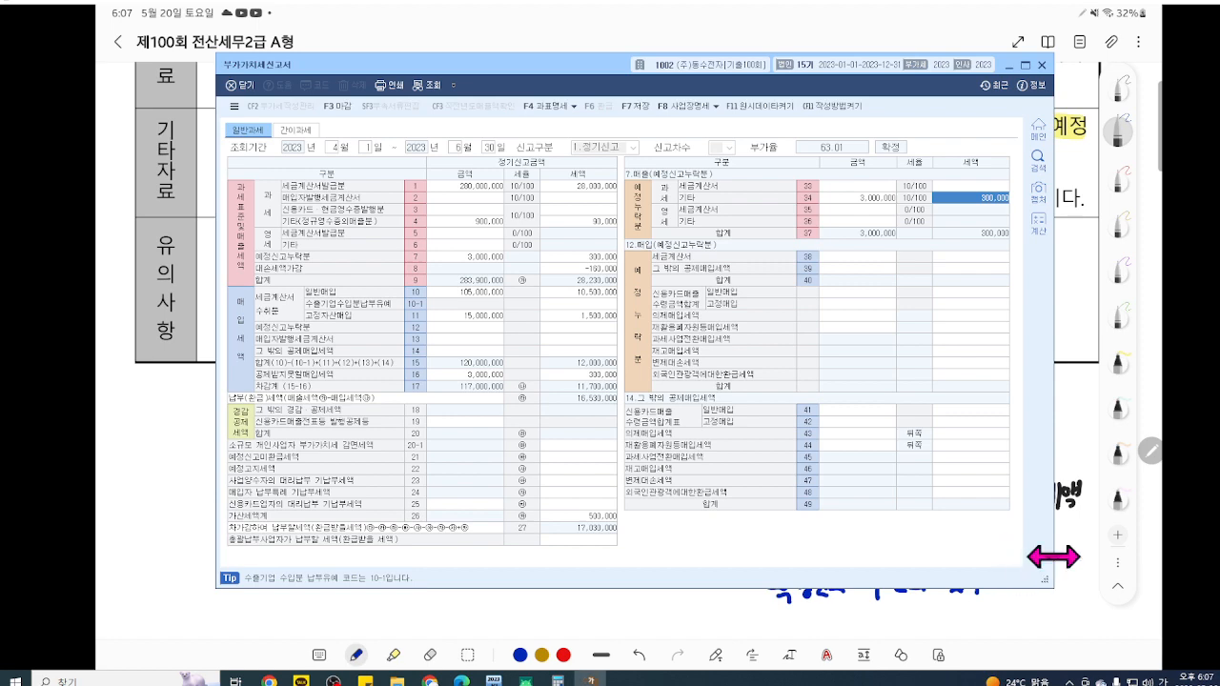
Review the handwritten 납부세액 calculation below the exam problem and return to the VAT return.
click(1077, 577)
scroll(1070, 572, down, 1)
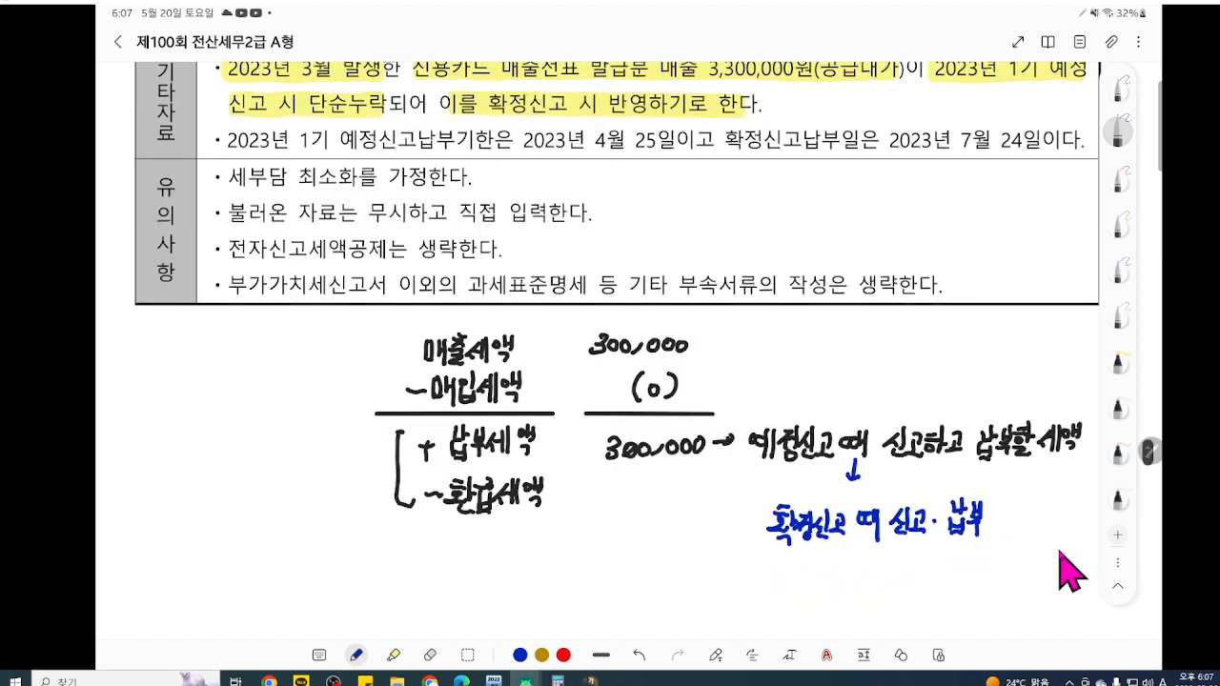
scroll(1070, 571, down, 1)
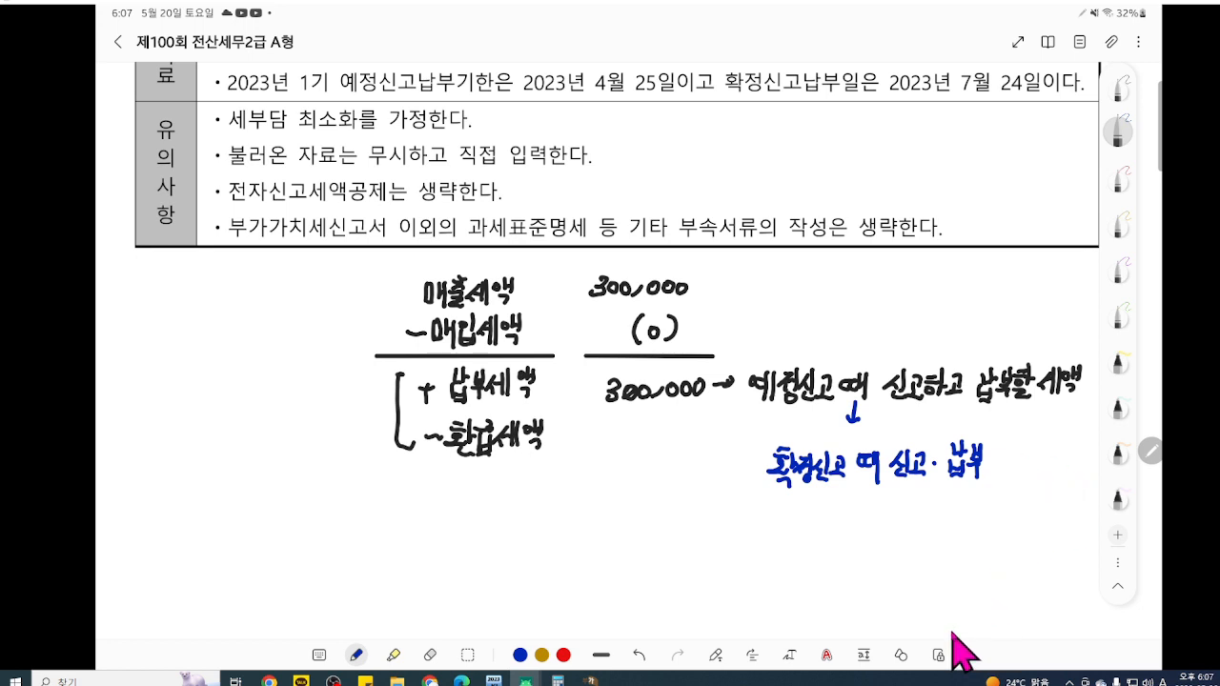
mouse_move(493, 679)
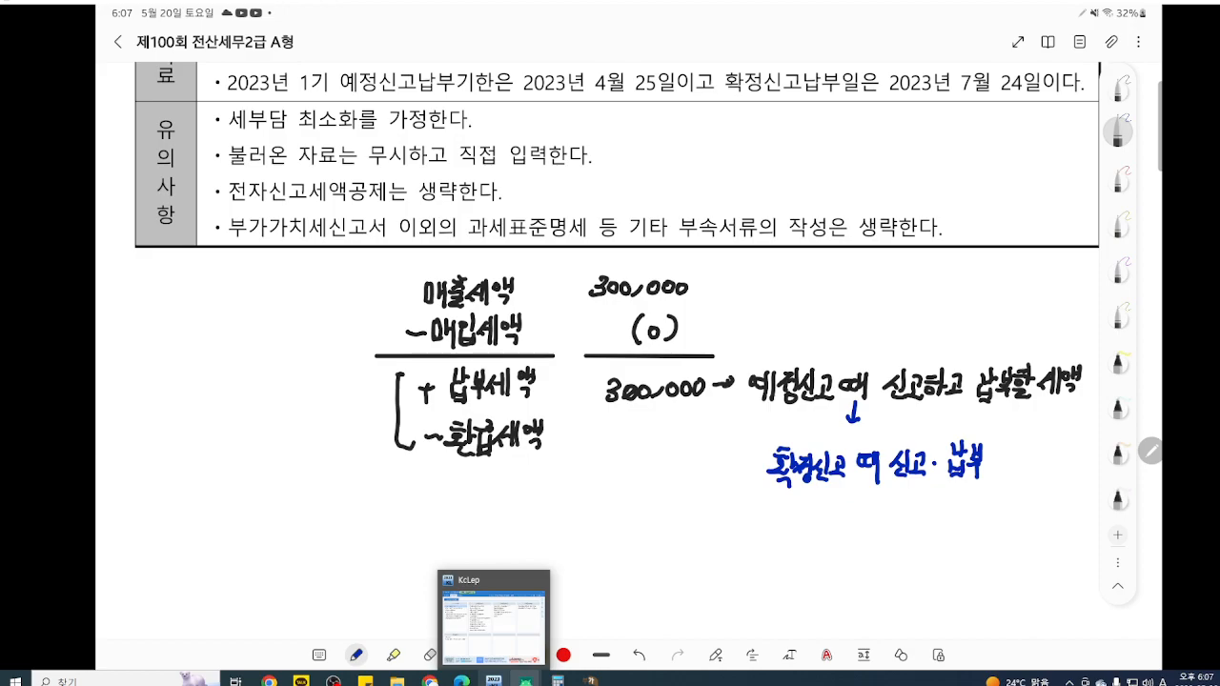
click(591, 680)
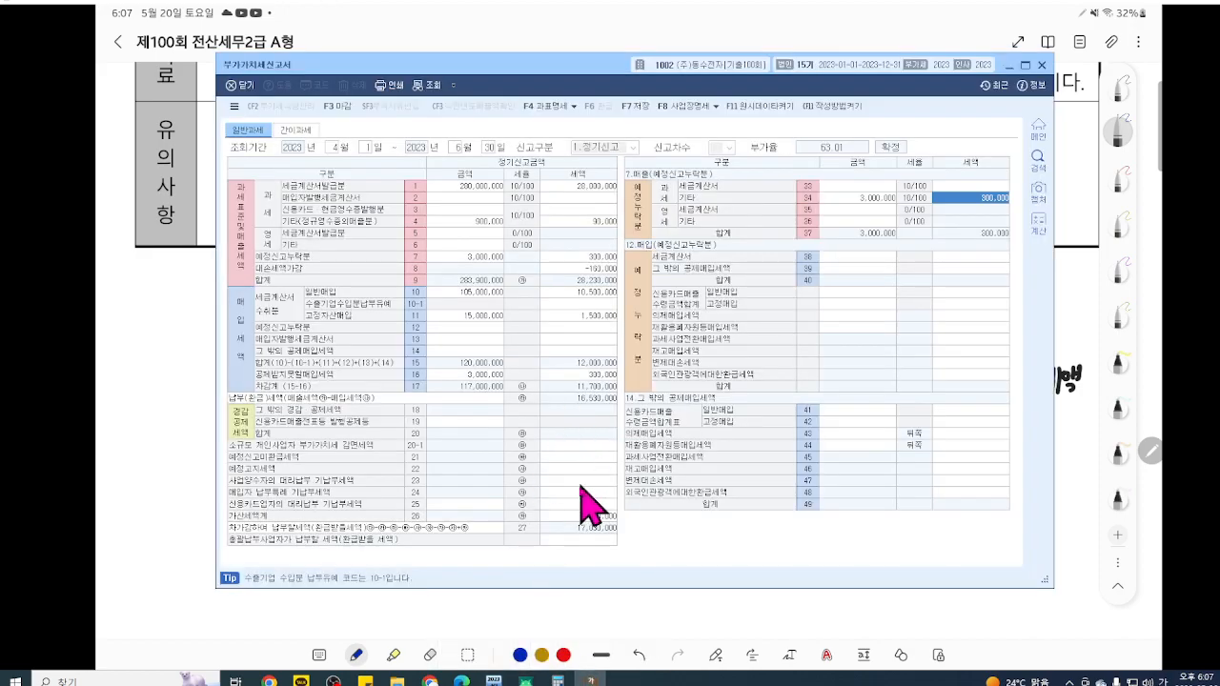
Open the 25.가산세명세 details from the 가산세계 row and mark 신고불성실 and 과소·초과환급(일반) with the screen pen.
click(585, 515)
key(ctrl+2)
scroll(584, 499, up, 5)
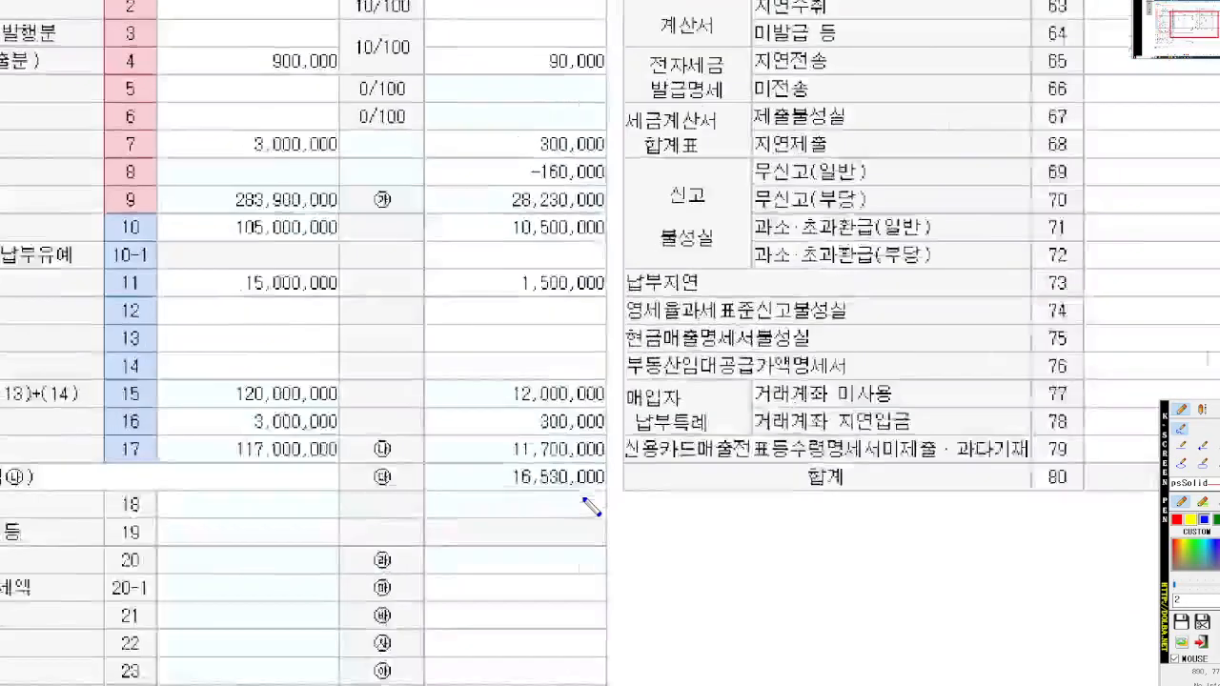
drag(584, 497, 658, 446)
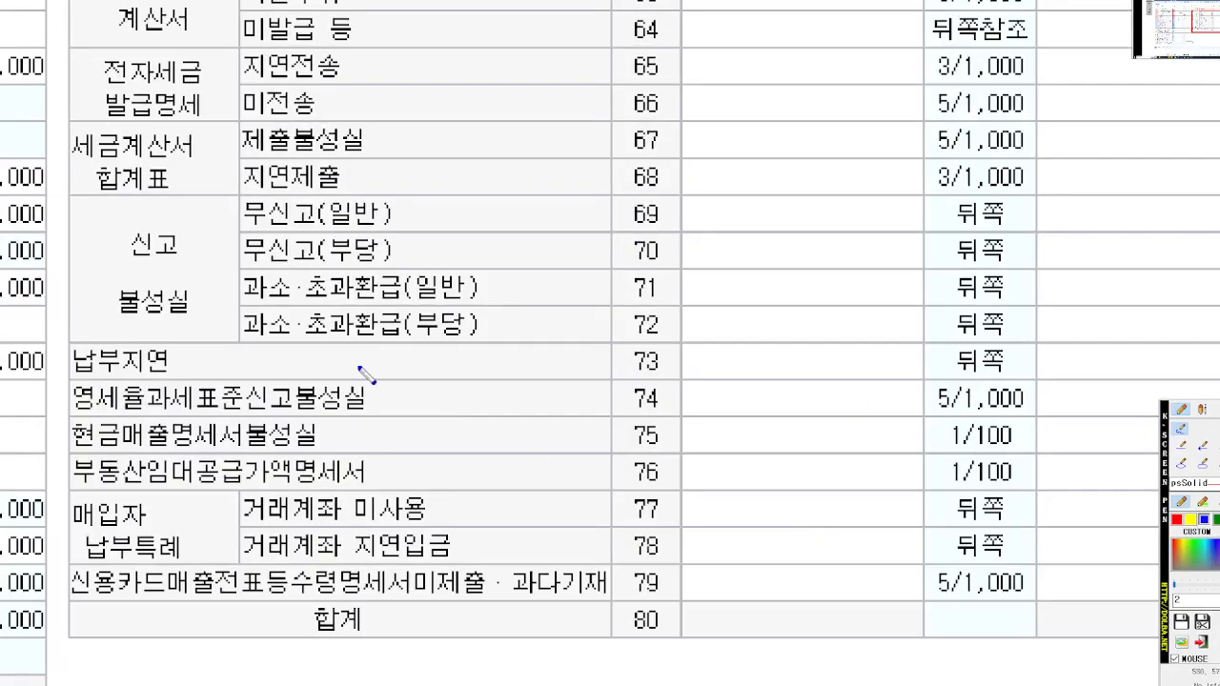
drag(246, 307, 309, 307)
drag(121, 260, 209, 260)
mouse_move(483, 304)
mouse_down()
mouse_move(431, 306)
mouse_move(410, 274)
mouse_move(491, 274)
mouse_move(488, 303)
mouse_up()
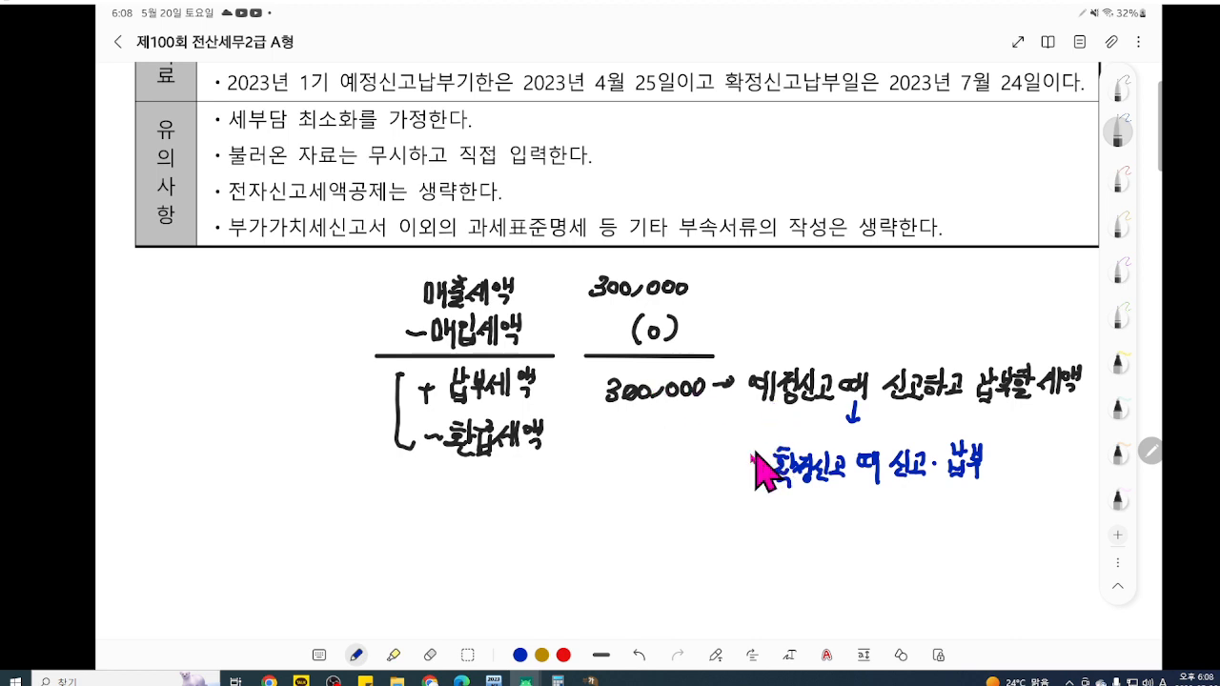
Return to the VAT return and enter 300,000 as the amount for 과소·초과환급(일반) in row 71.
click(590, 681)
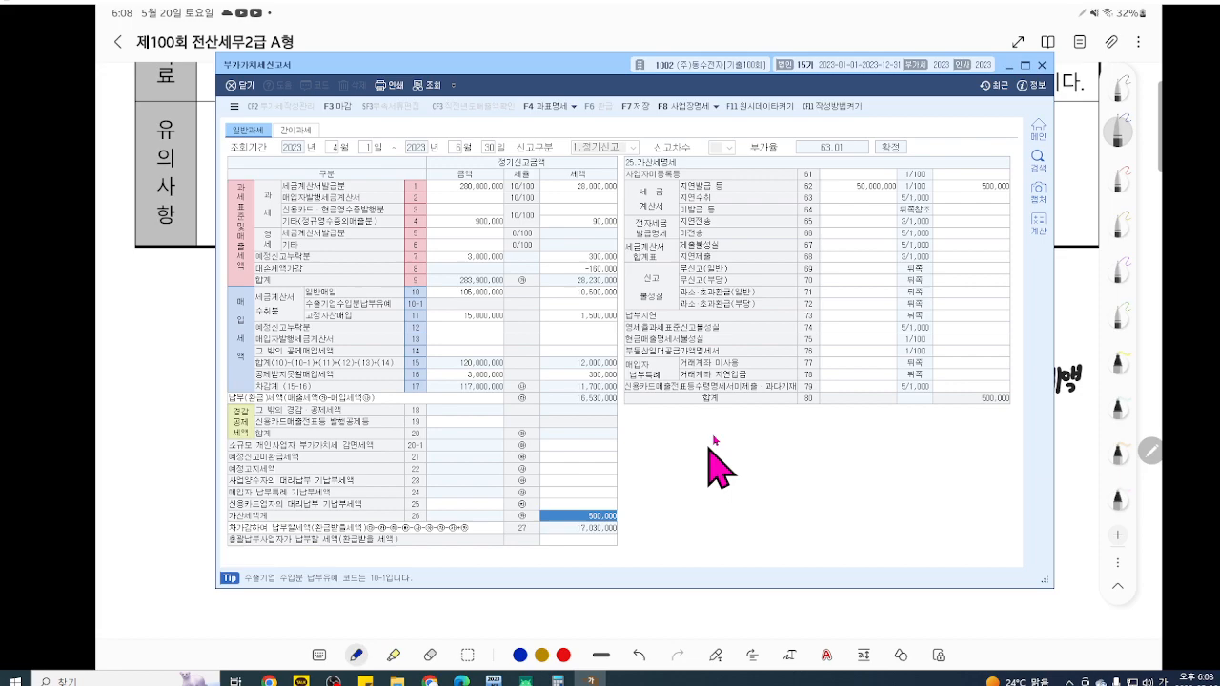
click(841, 293)
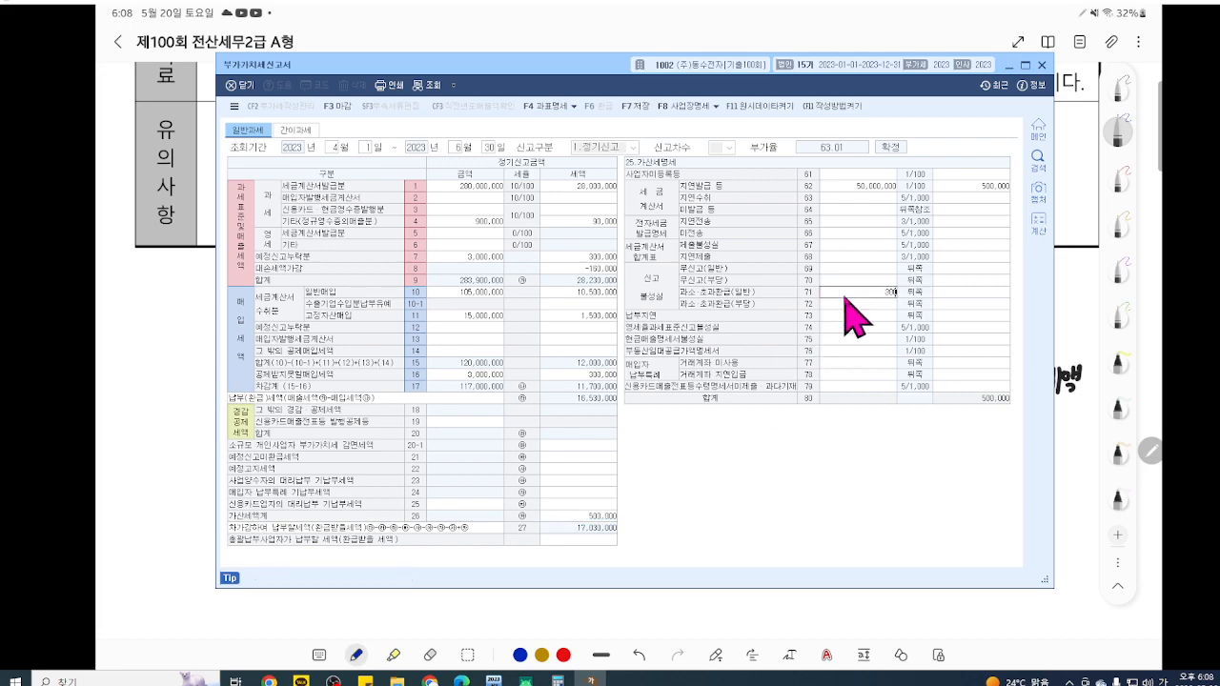
text(300000)
key(Return)
Underline 신고, 과소 and 일반 in blue around row 71 of the penalty details with the screen pen.
key(ctrl+2)
scroll(861, 349, up, 5)
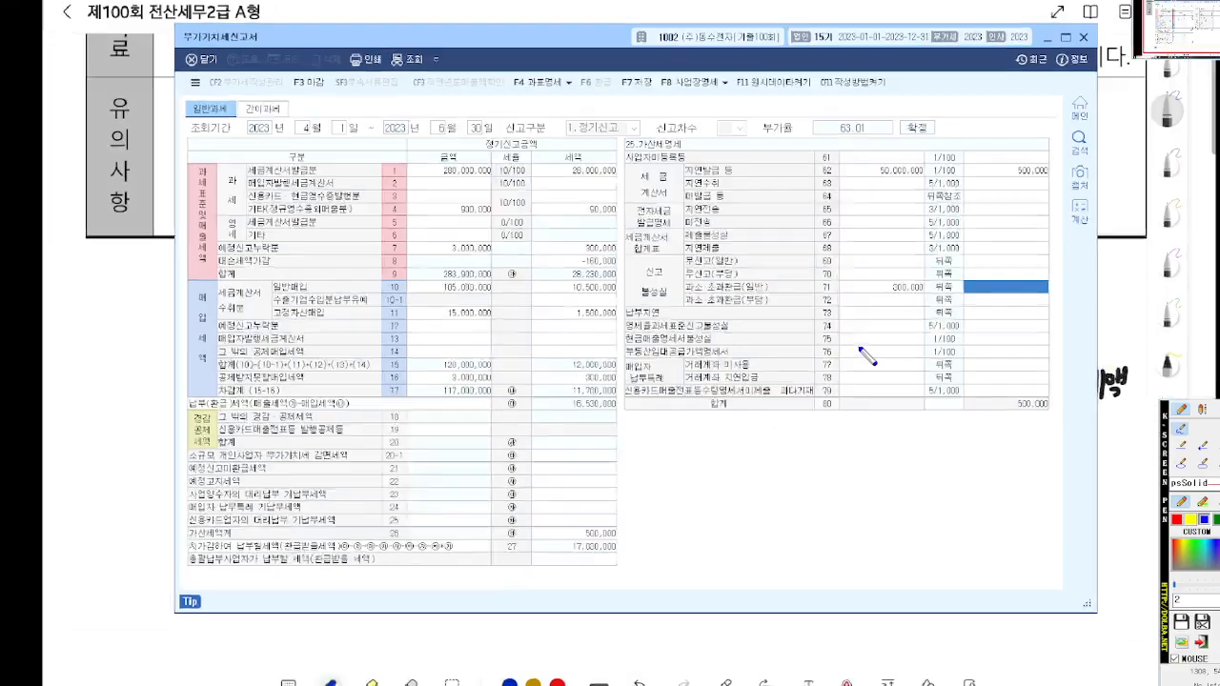
scroll(868, 354, up, 2)
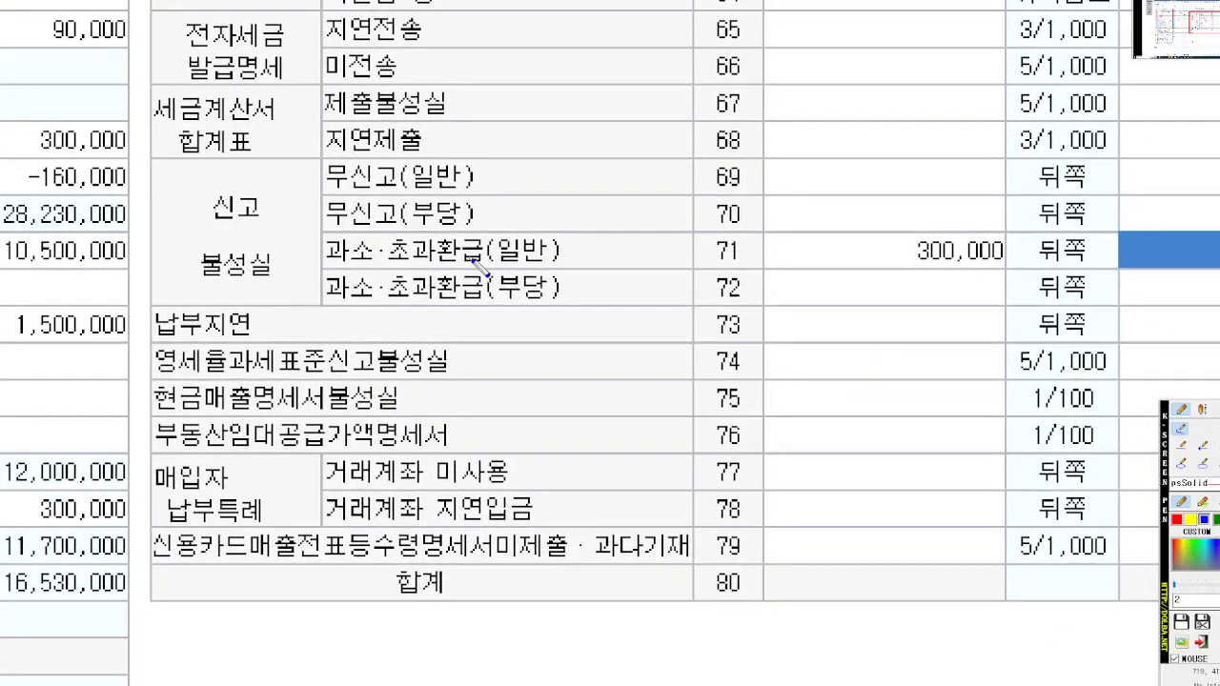
drag(492, 267, 587, 265)
drag(336, 264, 378, 264)
drag(213, 220, 366, 220)
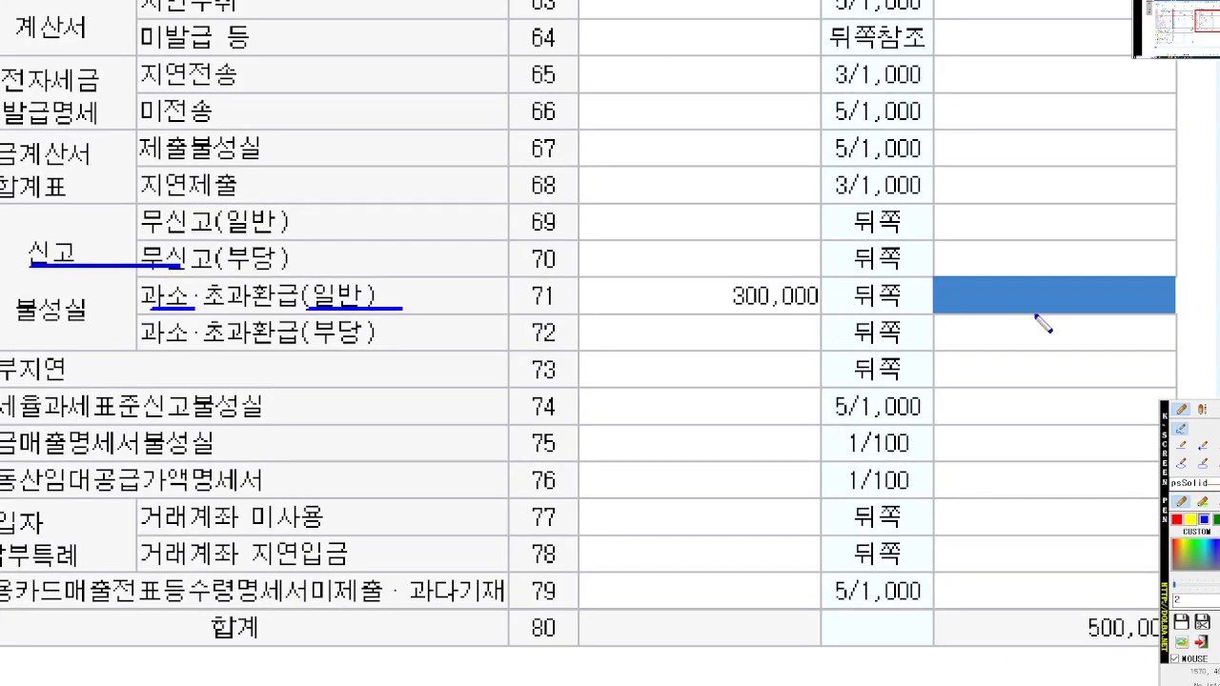
scroll(1043, 316, down, 3)
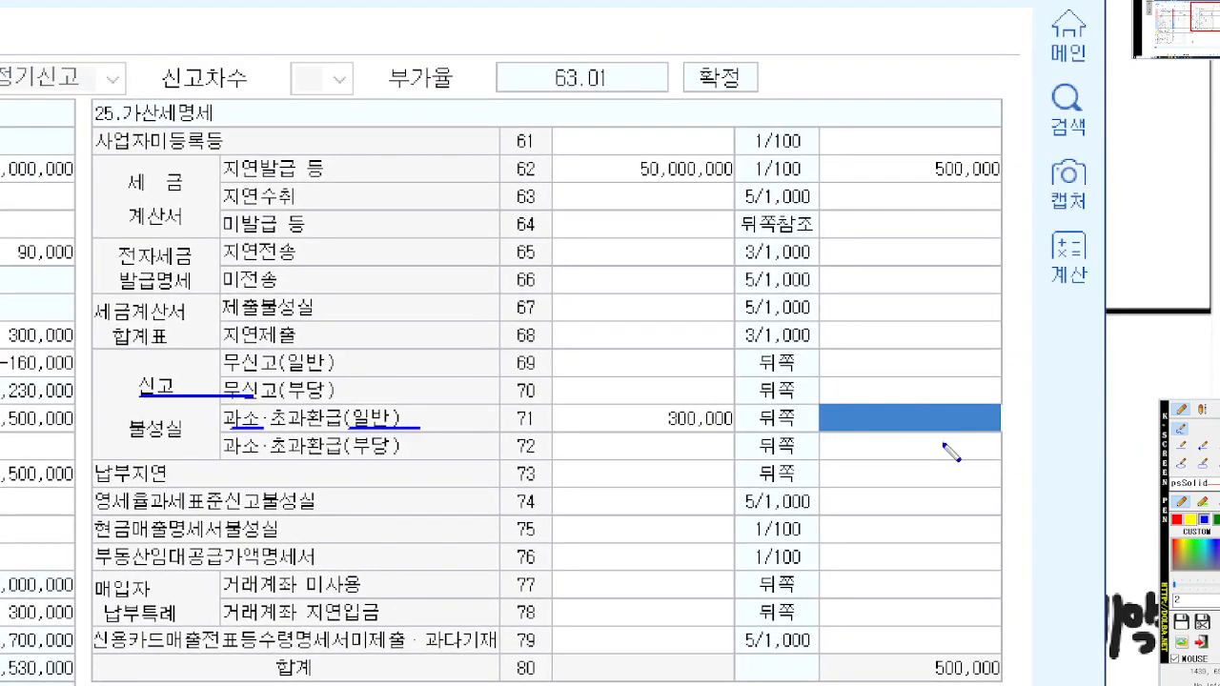
scroll(840, 454, up, 1)
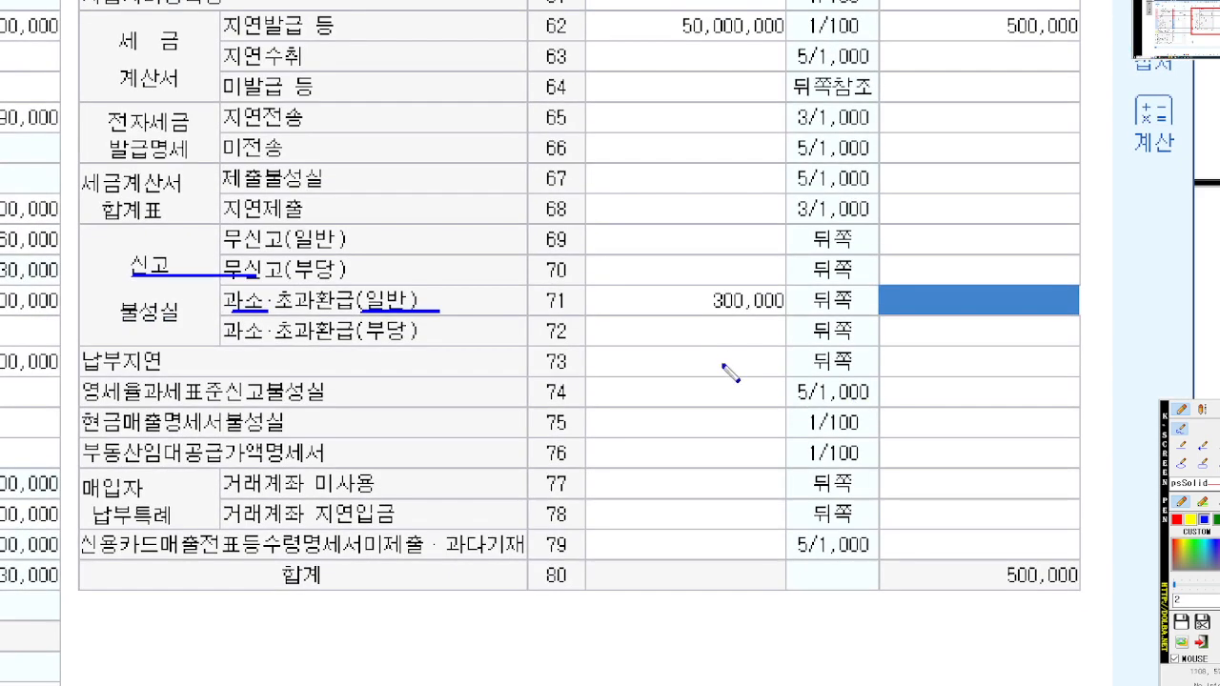
Handwrite the × 10% calculation and its result 30,000 in blue beneath the 300,000 amount.
mouse_move(719, 329)
mouse_down()
mouse_move(638, 351)
mouse_move(758, 354)
mouse_move(768, 336)
mouse_move(774, 360)
mouse_up()
drag(783, 314, 802, 356)
drag(632, 365, 822, 363)
mouse_move(670, 393)
mouse_down()
mouse_move(670, 417)
mouse_move(711, 419)
mouse_up()
mouse_move(724, 415)
mouse_down()
mouse_move(801, 425)
mouse_move(812, 414)
mouse_up()
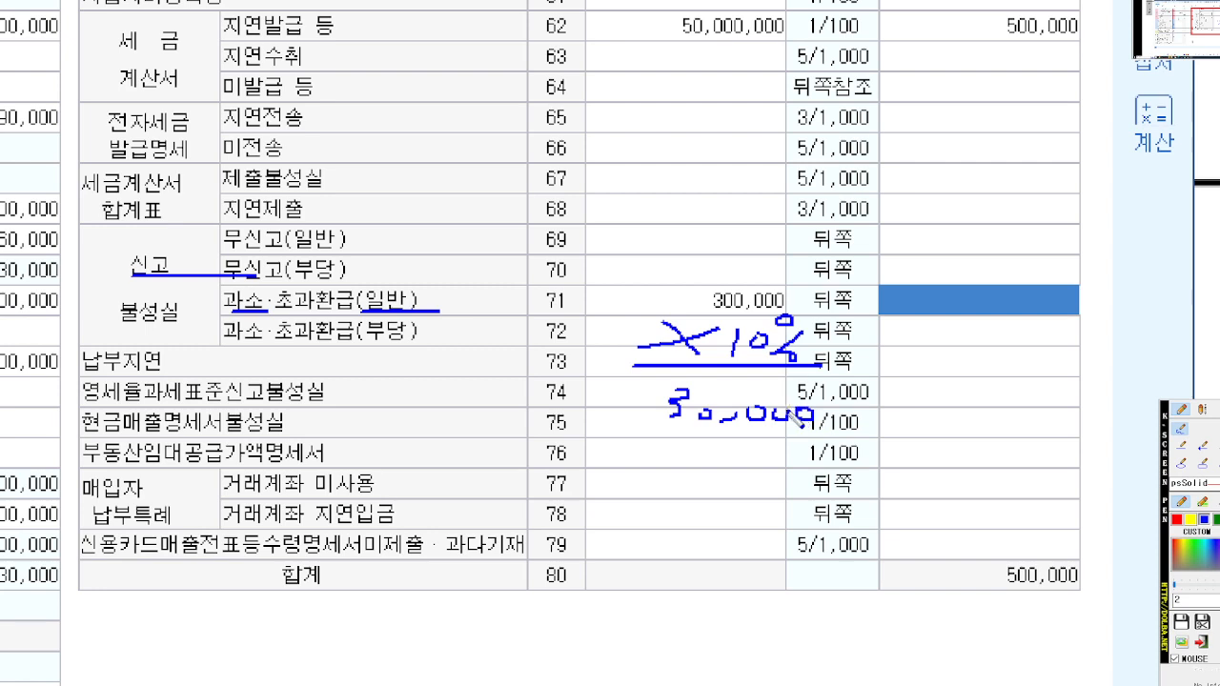
Circle 신고불성실 and write × 25 in red under the 30,000, and enter 7,500 as the tax in row 71.
click(1176, 519)
mouse_move(187, 307)
mouse_down()
mouse_move(167, 338)
mouse_move(122, 250)
mouse_move(212, 319)
mouse_up()
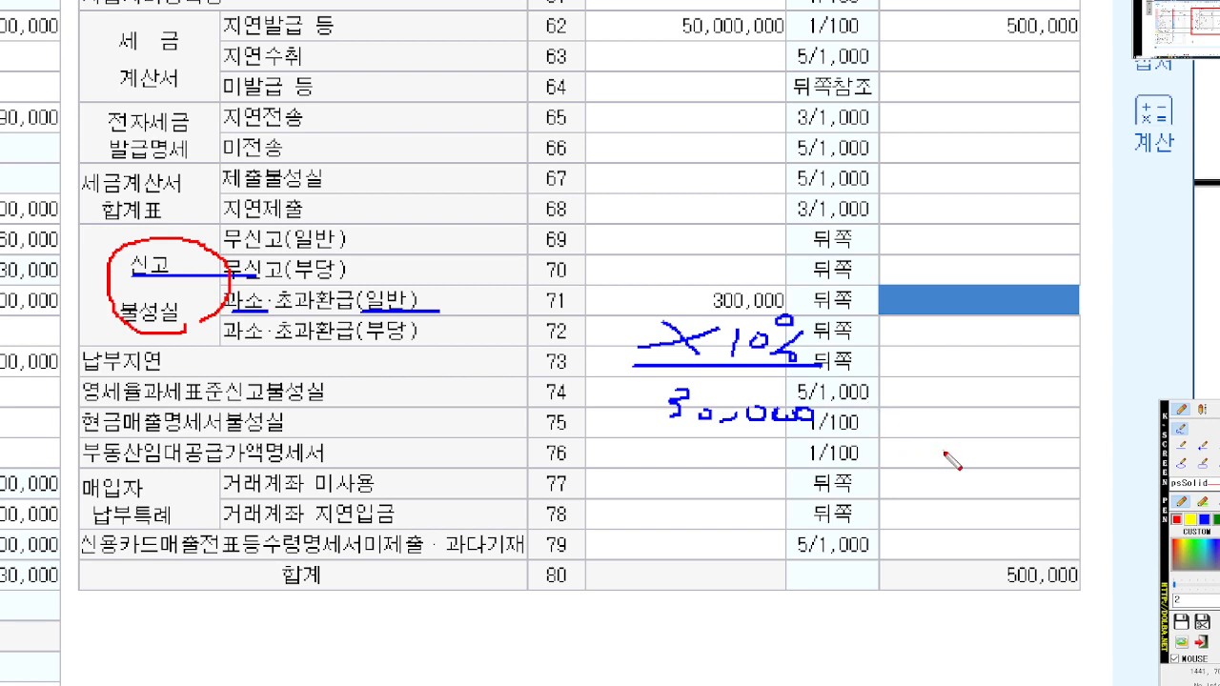
mouse_move(618, 461)
mouse_down()
mouse_move(652, 438)
mouse_move(675, 465)
mouse_move(763, 457)
mouse_move(764, 471)
mouse_up()
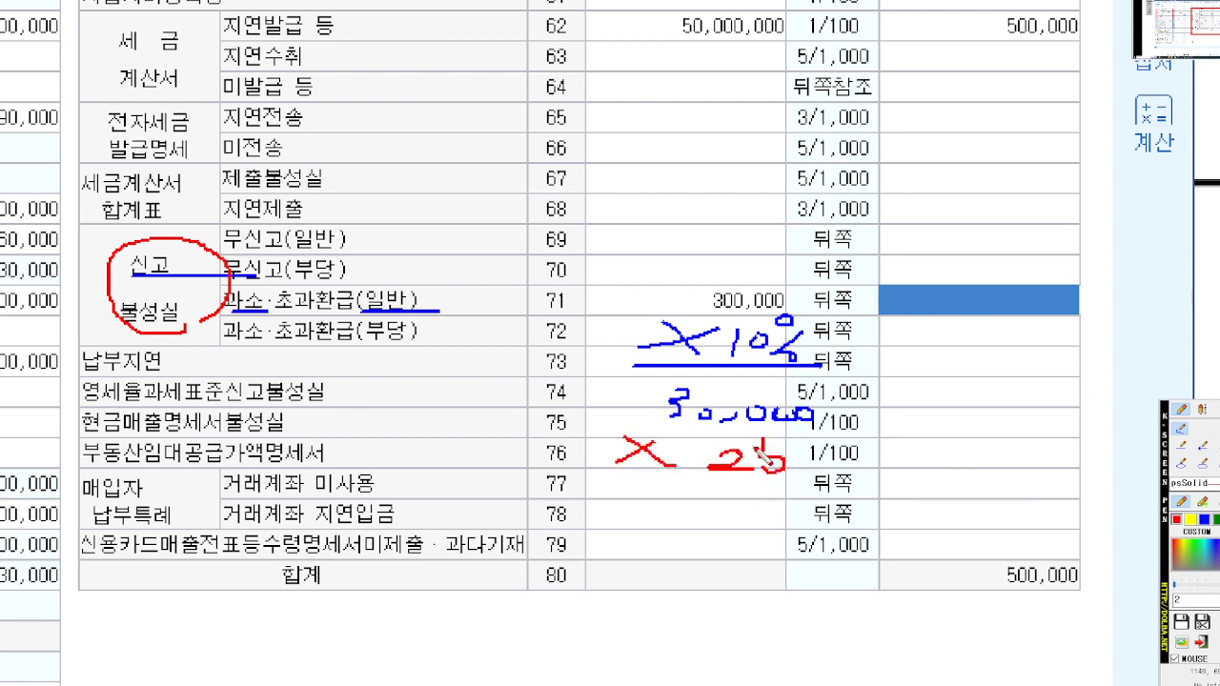
drag(884, 443, 807, 472)
mouse_move(839, 421)
mouse_down()
mouse_move(869, 481)
mouse_move(858, 490)
mouse_up()
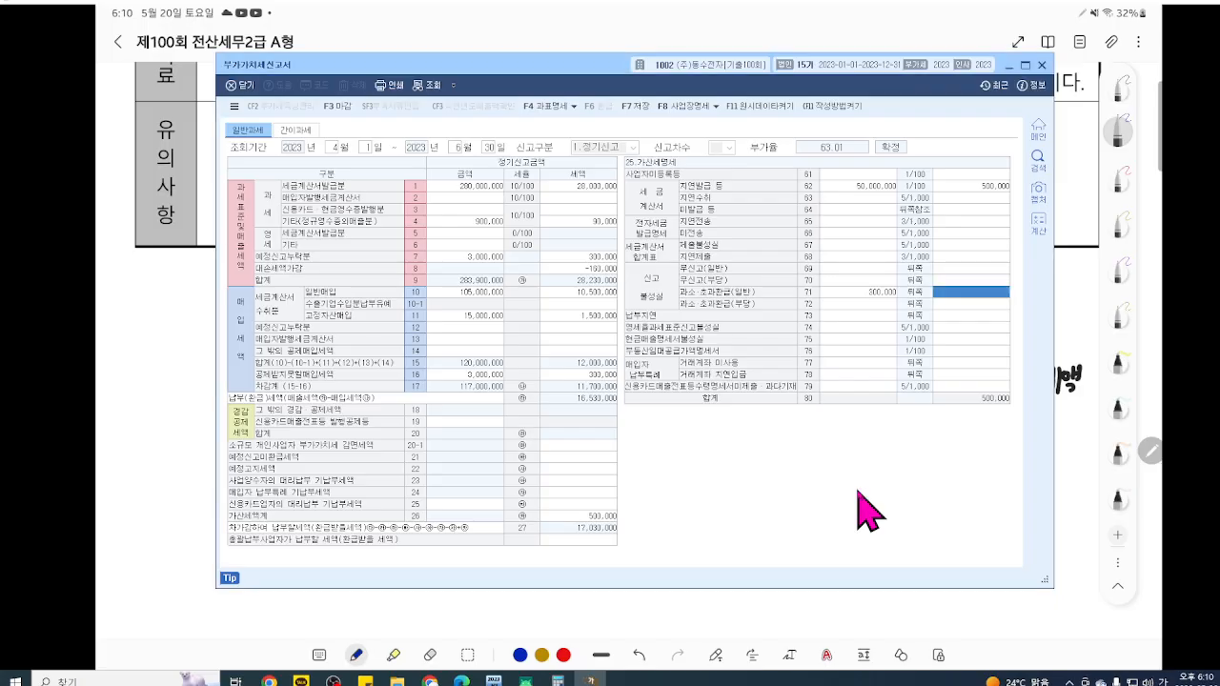
text(750)
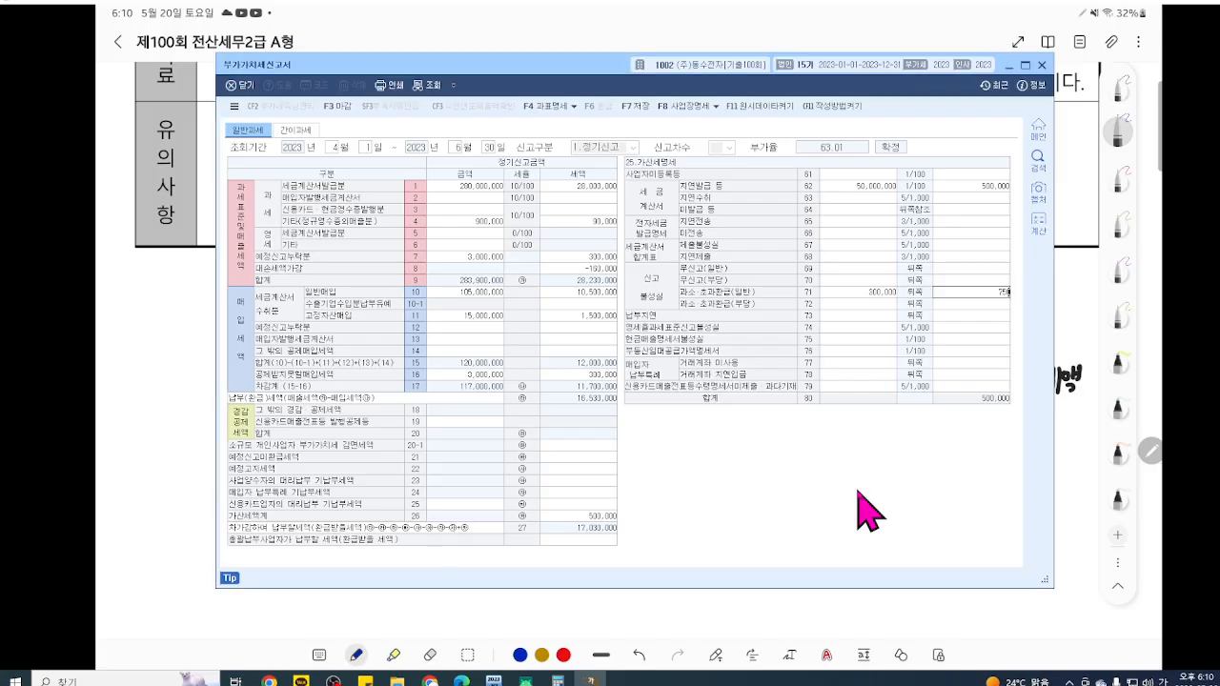
key(Return)
Sketch red screen-pen marks linking the 300,000 in row 71 to the 납부지연 row, and exit the pen.
key(F2)
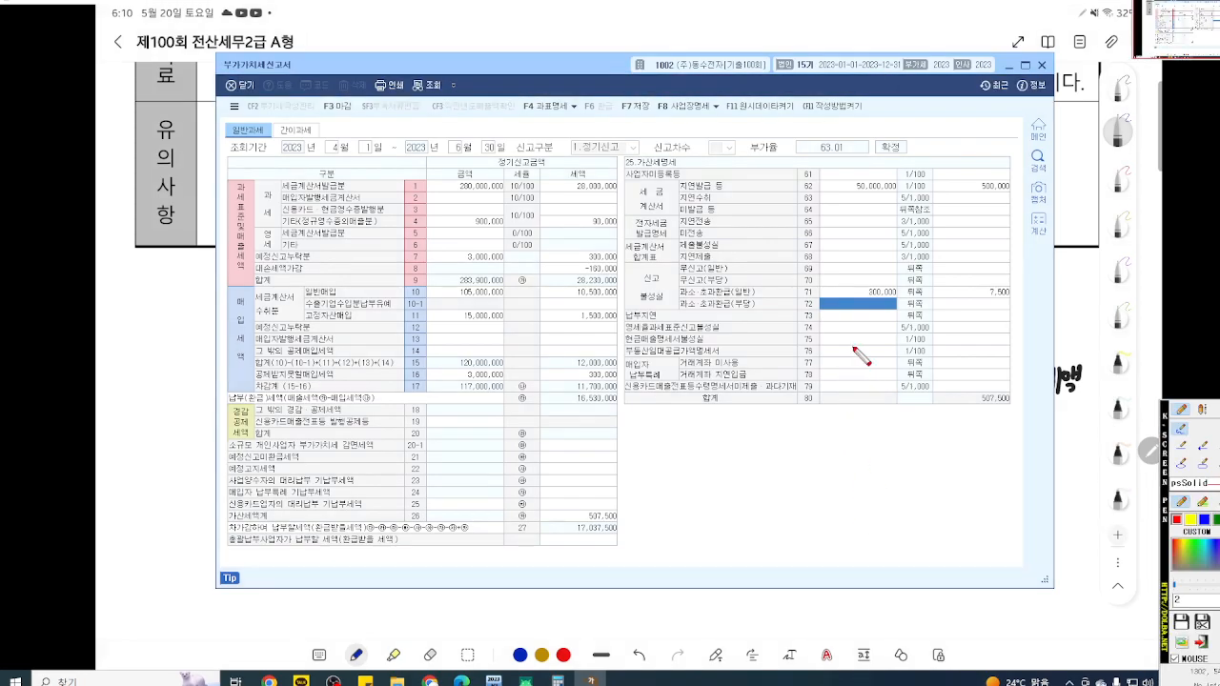
scroll(854, 346, up, 6)
drag(855, 349, 757, 354)
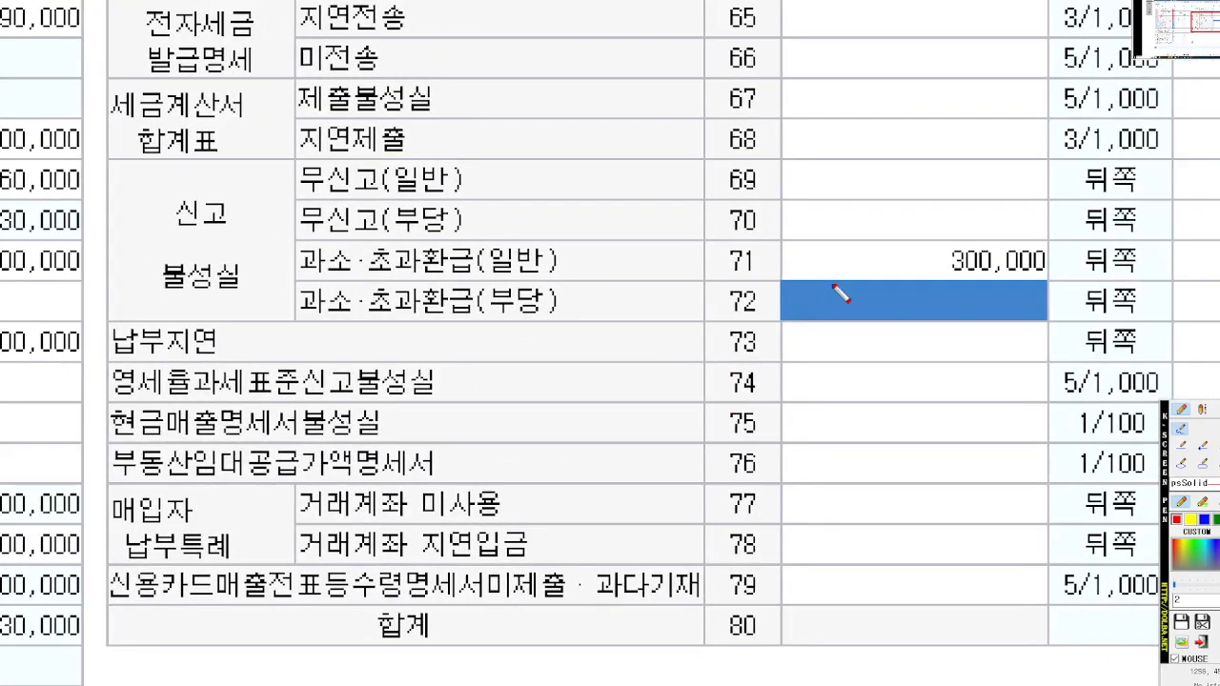
mouse_move(934, 269)
mouse_down()
mouse_move(858, 336)
mouse_move(948, 341)
mouse_up()
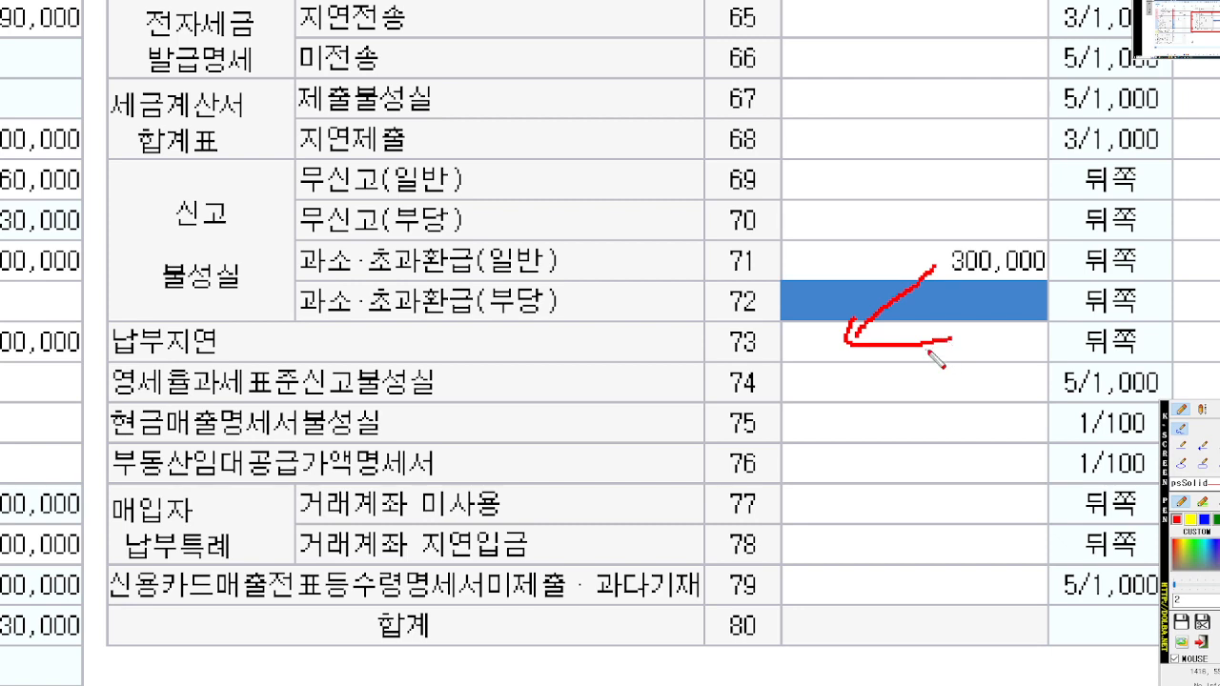
key(ctrl+z)
mouse_move(900, 257)
mouse_down()
mouse_move(948, 258)
mouse_move(887, 358)
mouse_move(943, 357)
mouse_move(983, 331)
mouse_up()
mouse_move(944, 359)
mouse_down()
mouse_move(1019, 365)
mouse_move(931, 436)
mouse_move(862, 453)
mouse_up()
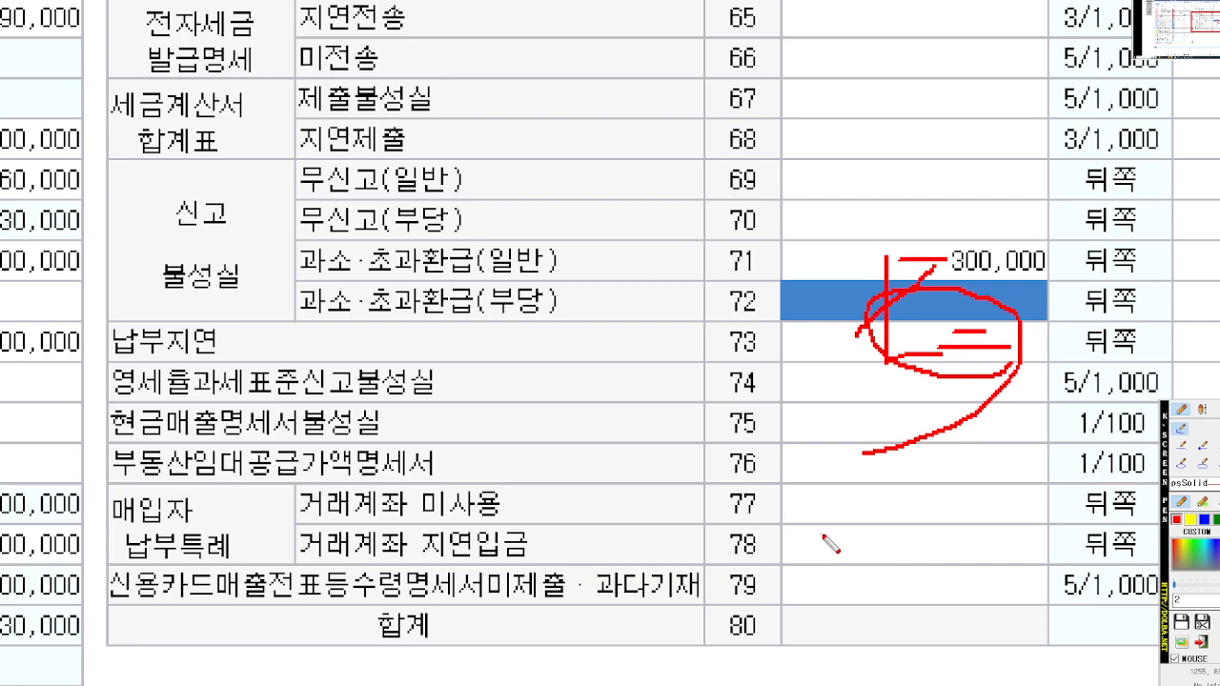
key(Escape)
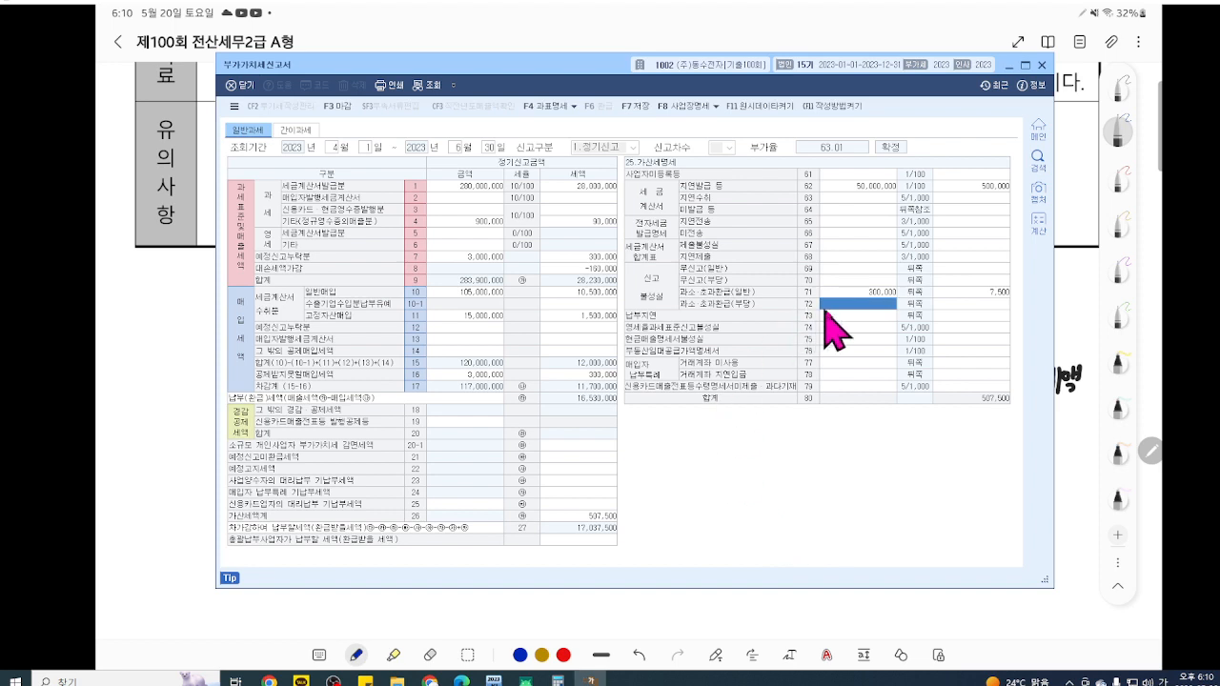
Enter 300,000 as the 납부지연 amount in row 73 and examine the 납부지연일수 계산 dialog that it opens.
click(839, 316)
click(838, 316)
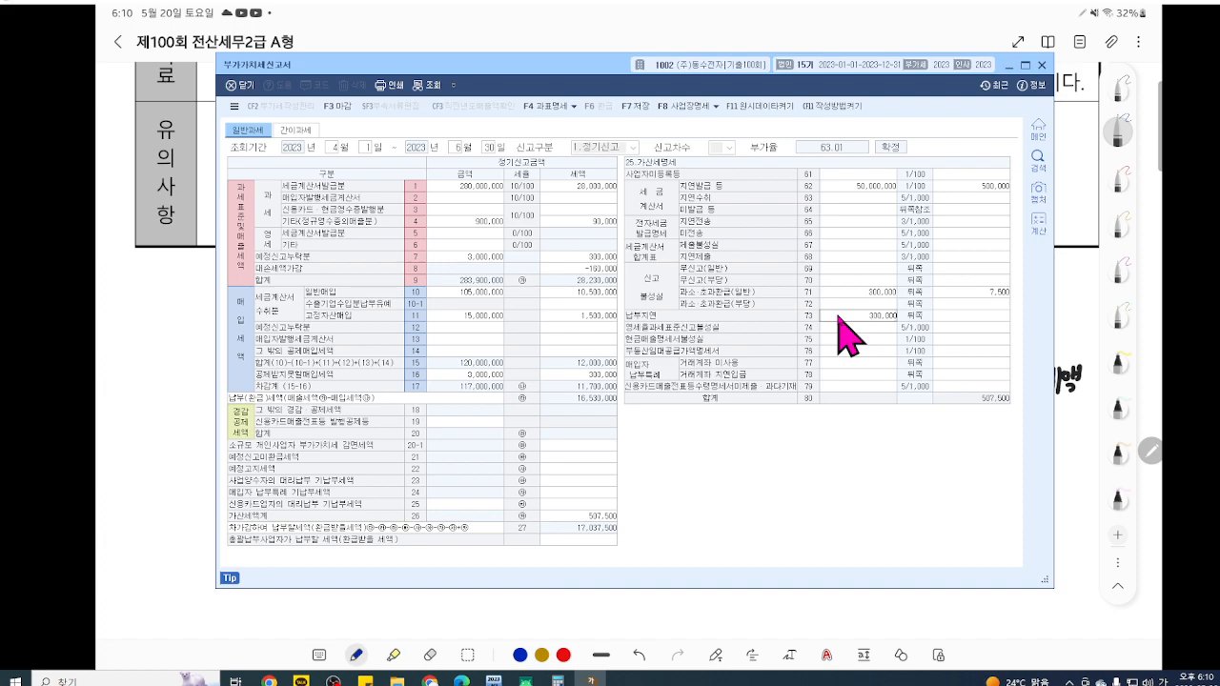
key(Return)
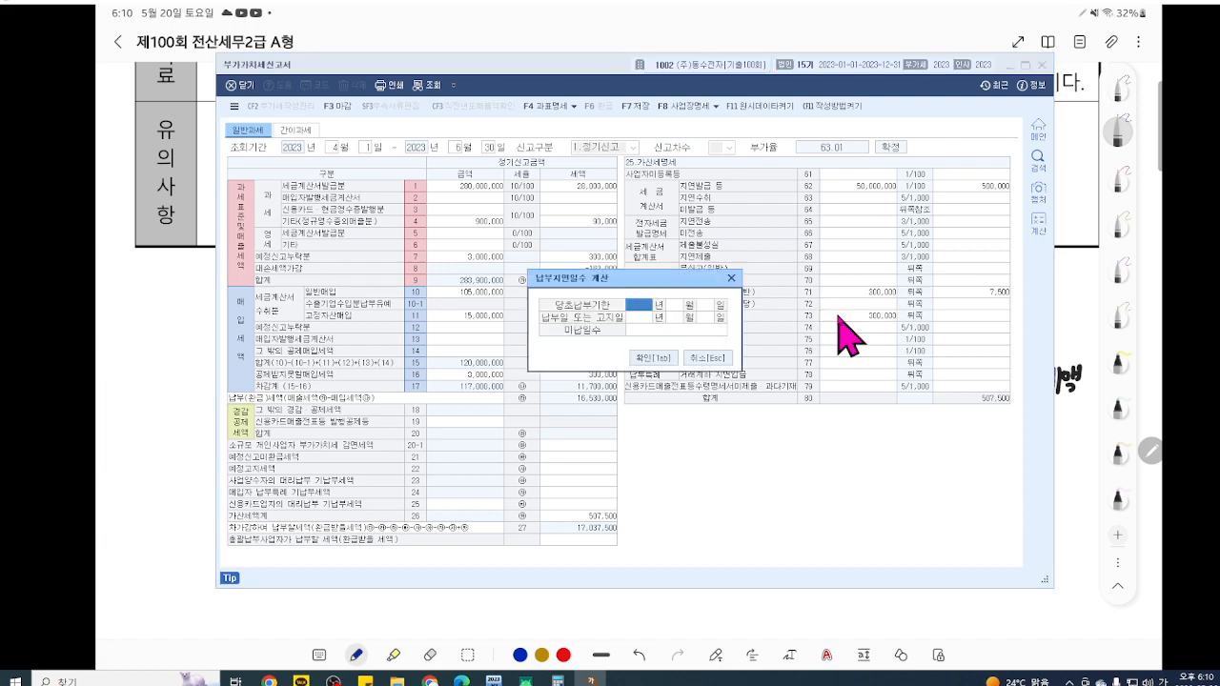
key(ctrl+grave)
scroll(744, 323, up, 4)
scroll(752, 331, up, 3)
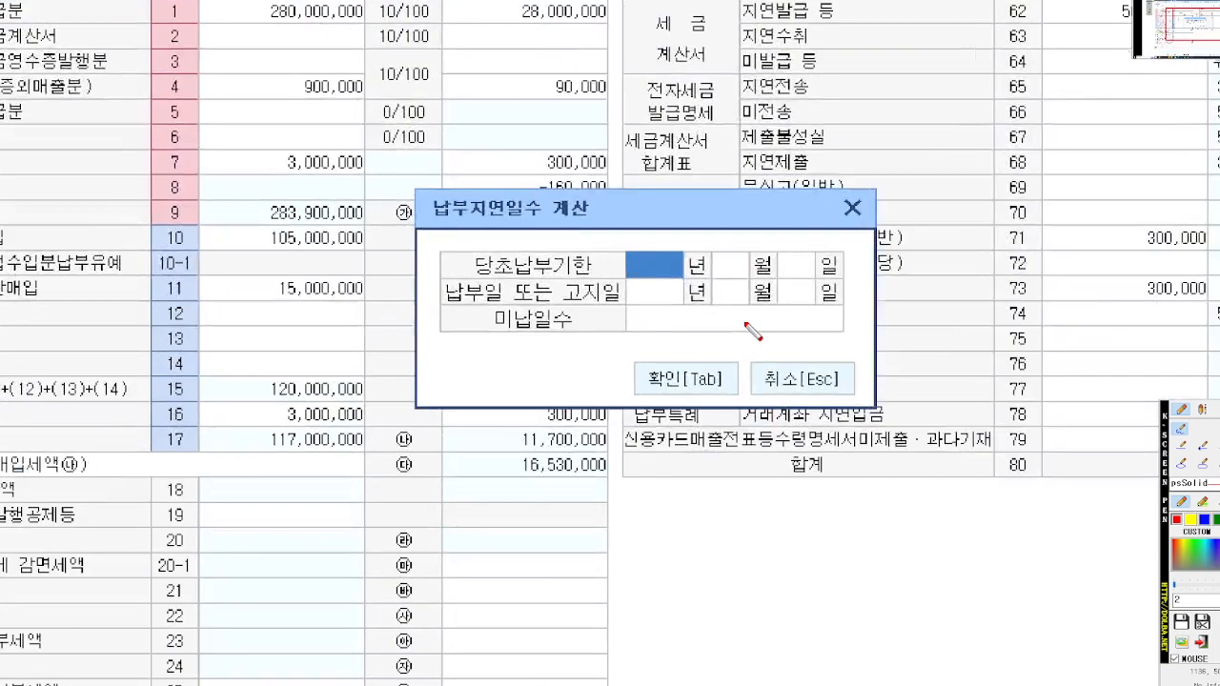
scroll(752, 330, up, 6)
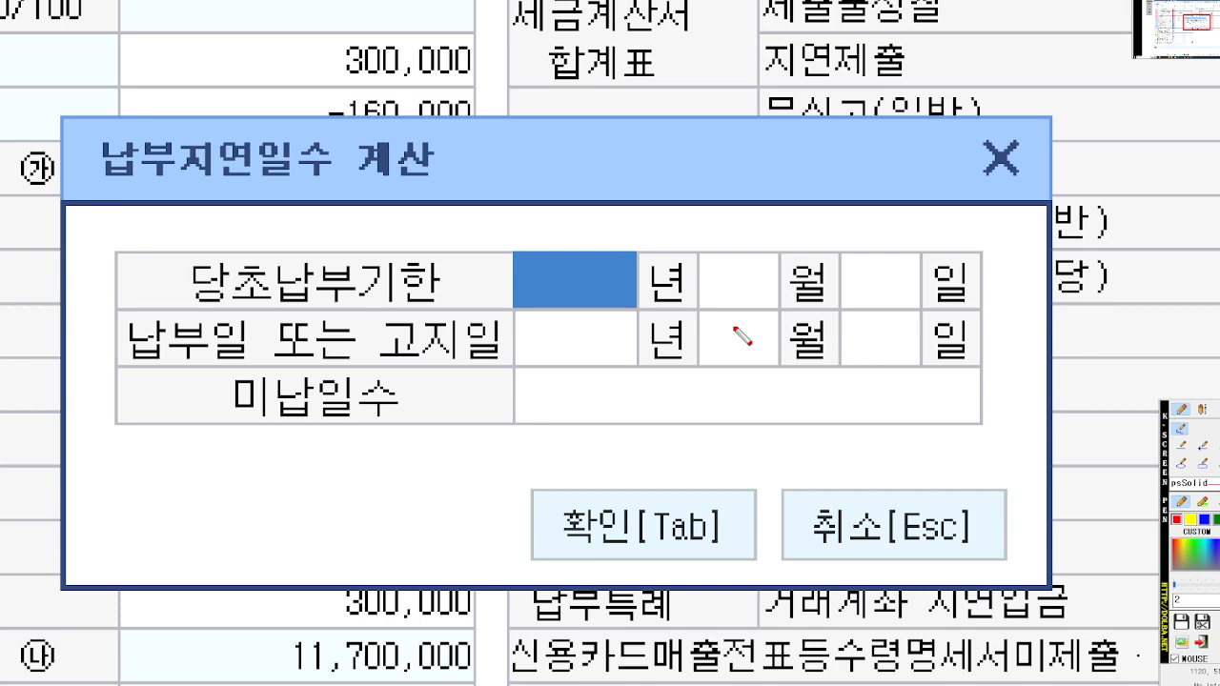
key(Escape)
Switch to the exam problem and mark the dates 2023년 4월 25일 and 2023년 7월 24일 in red.
click(1061, 433)
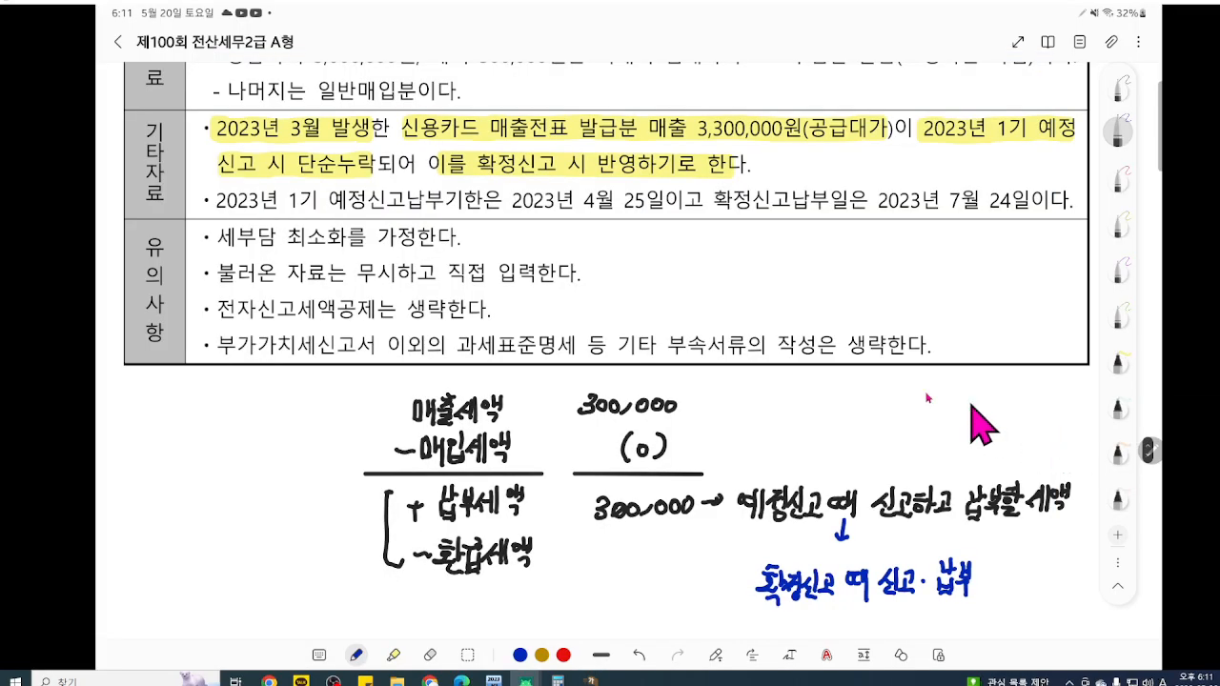
scroll(703, 340, up, 2)
drag(498, 249, 1174, 249)
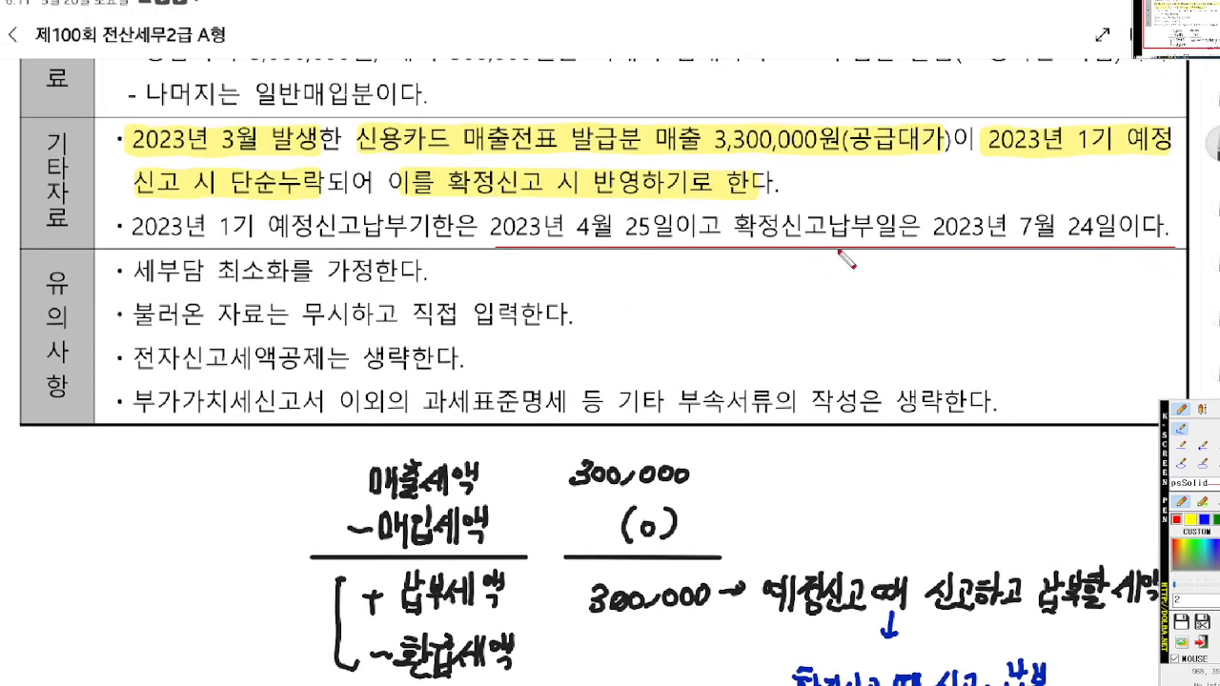
mouse_move(684, 245)
mouse_down()
mouse_move(524, 250)
mouse_move(467, 218)
mouse_move(617, 202)
mouse_move(701, 228)
mouse_move(683, 253)
mouse_up()
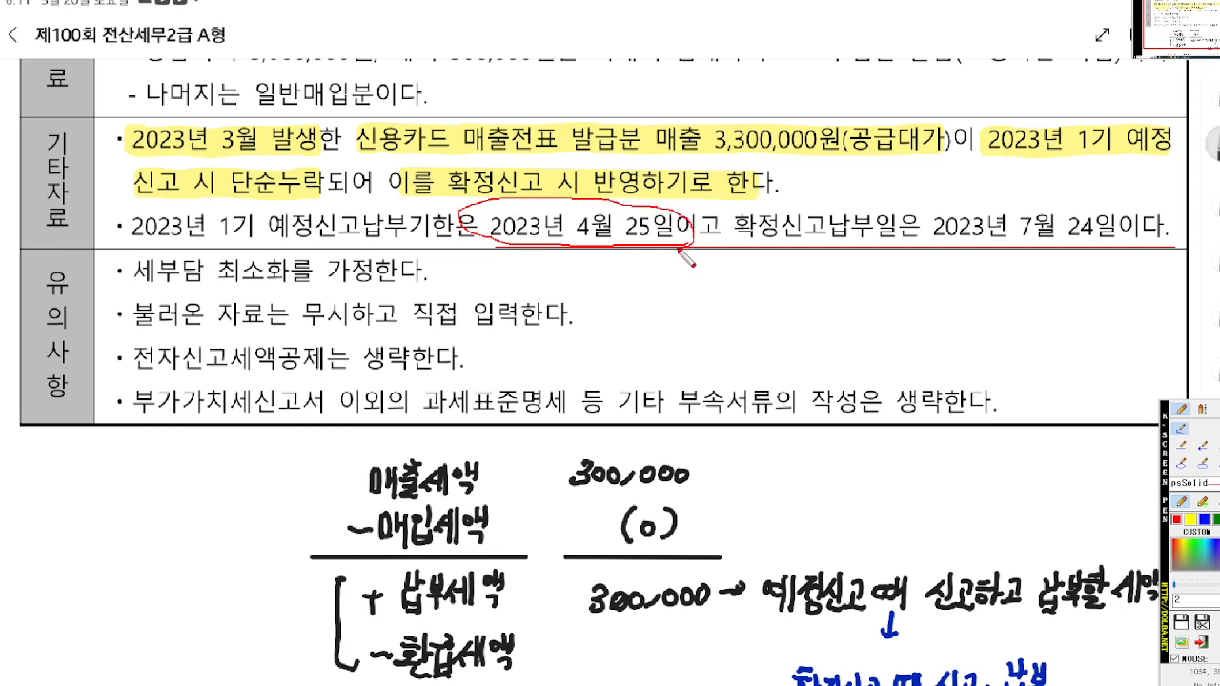
mouse_move(930, 244)
mouse_down()
mouse_move(1124, 245)
mouse_move(973, 210)
mouse_move(933, 245)
mouse_up()
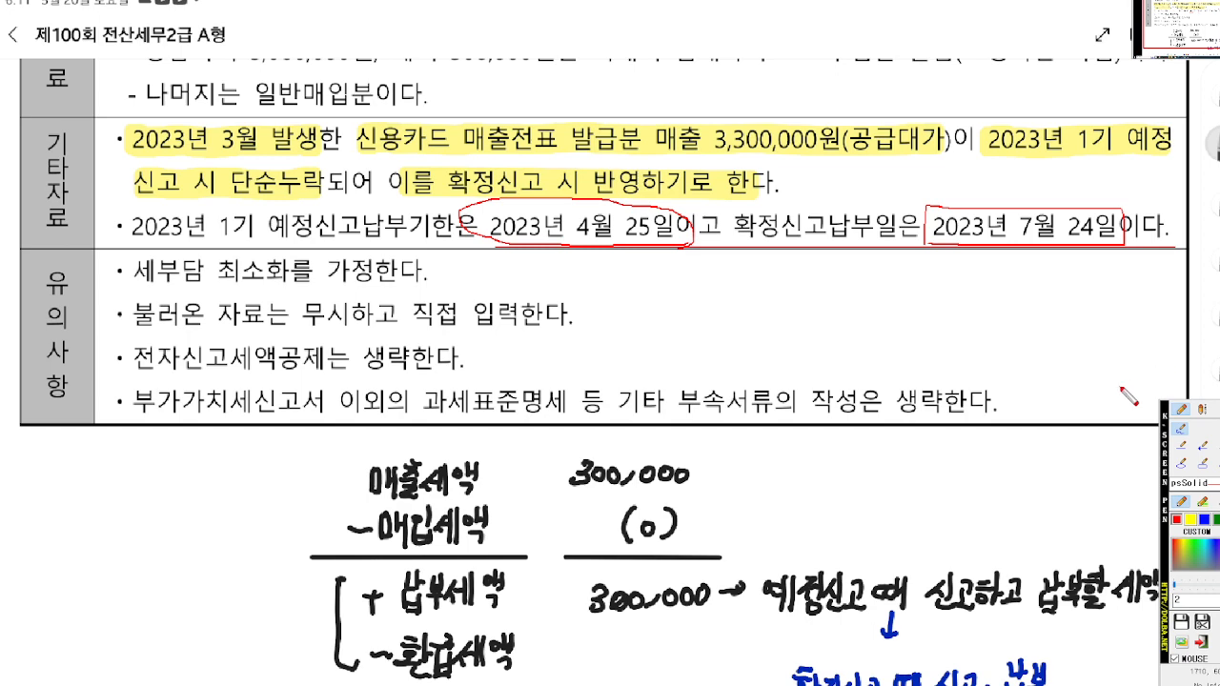
key(Escape)
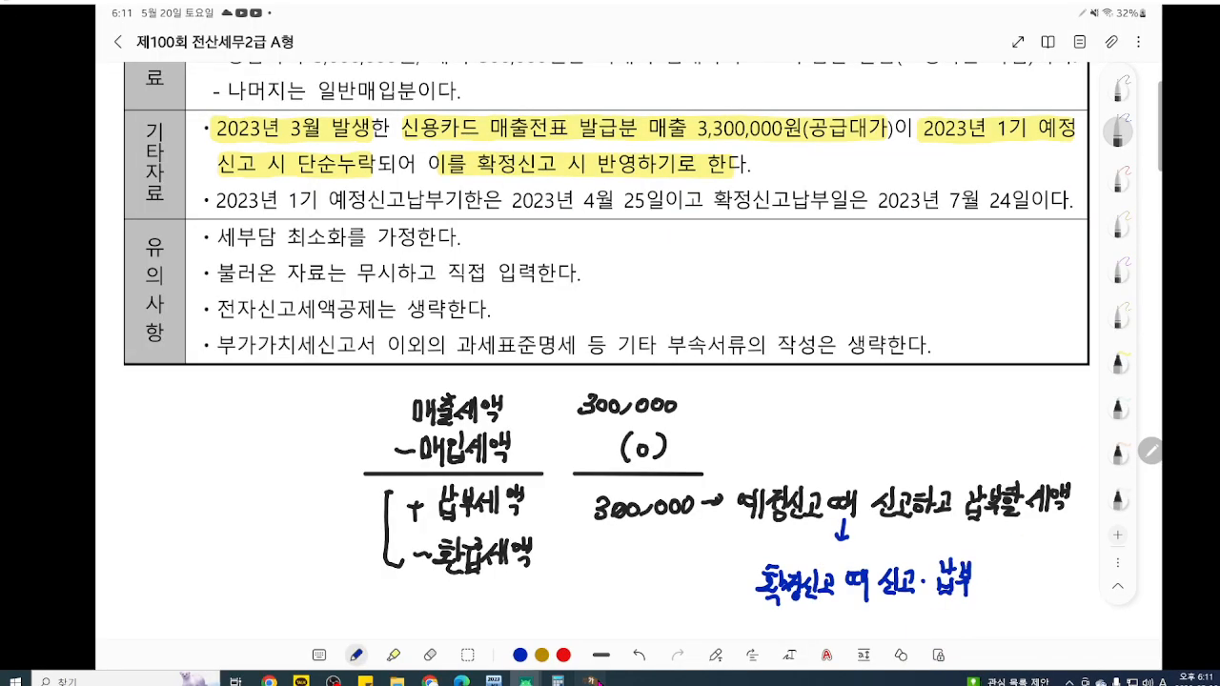
Return to the 납부지연일수 계산 dialog and set 당초납부기한 to 2023년 4월 25일.
click(590, 679)
text(2023 년 4 월 )
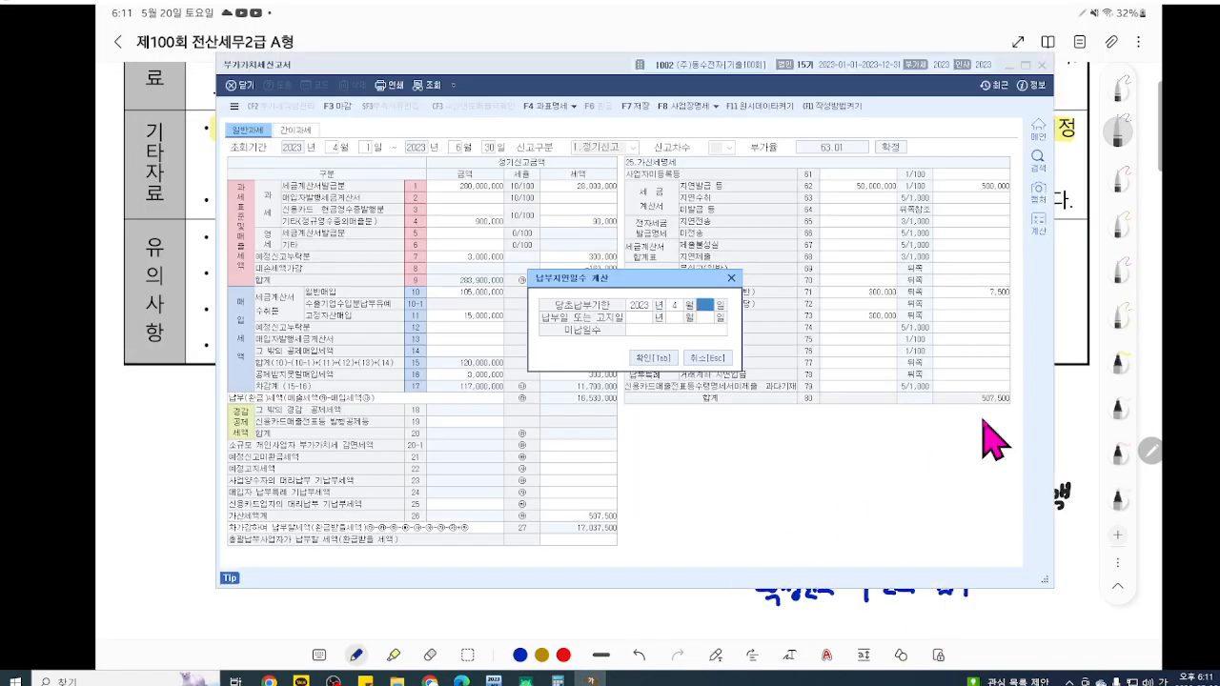
text(25)
scroll(651, 335, up, 3)
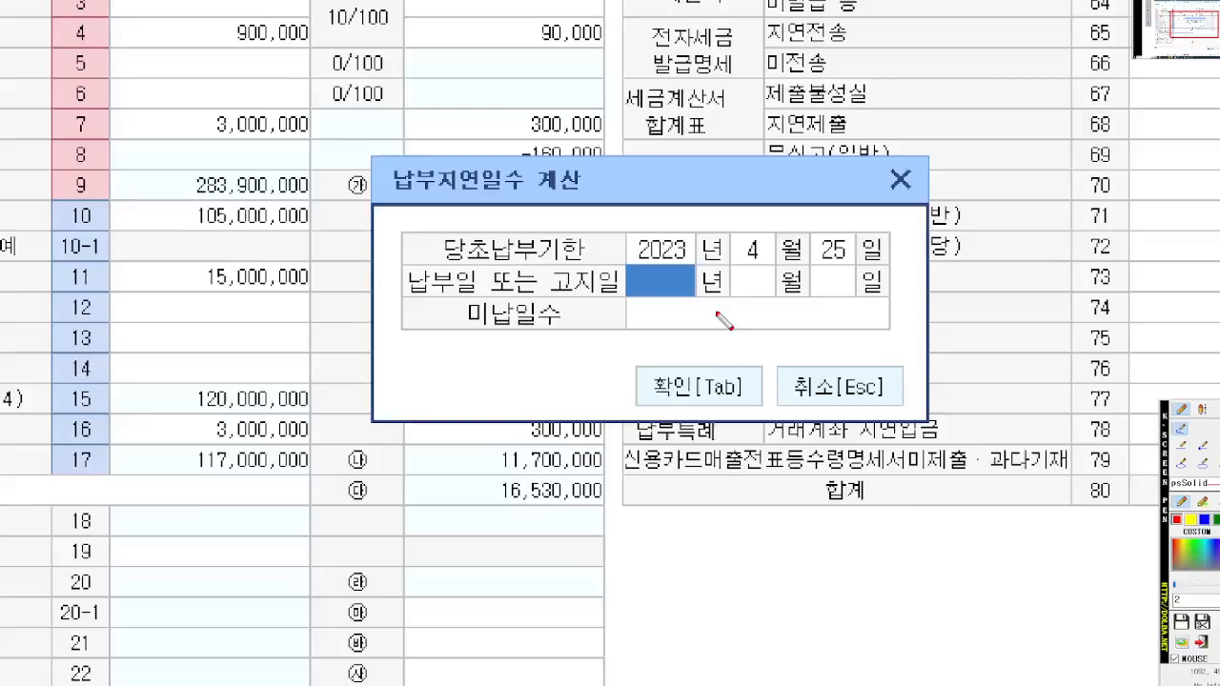
Underline the 납부일 label in red, and set 납부일 또는 고지일 to 2023년 7월 24일.
scroll(724, 322, up, 1)
drag(225, 257, 400, 258)
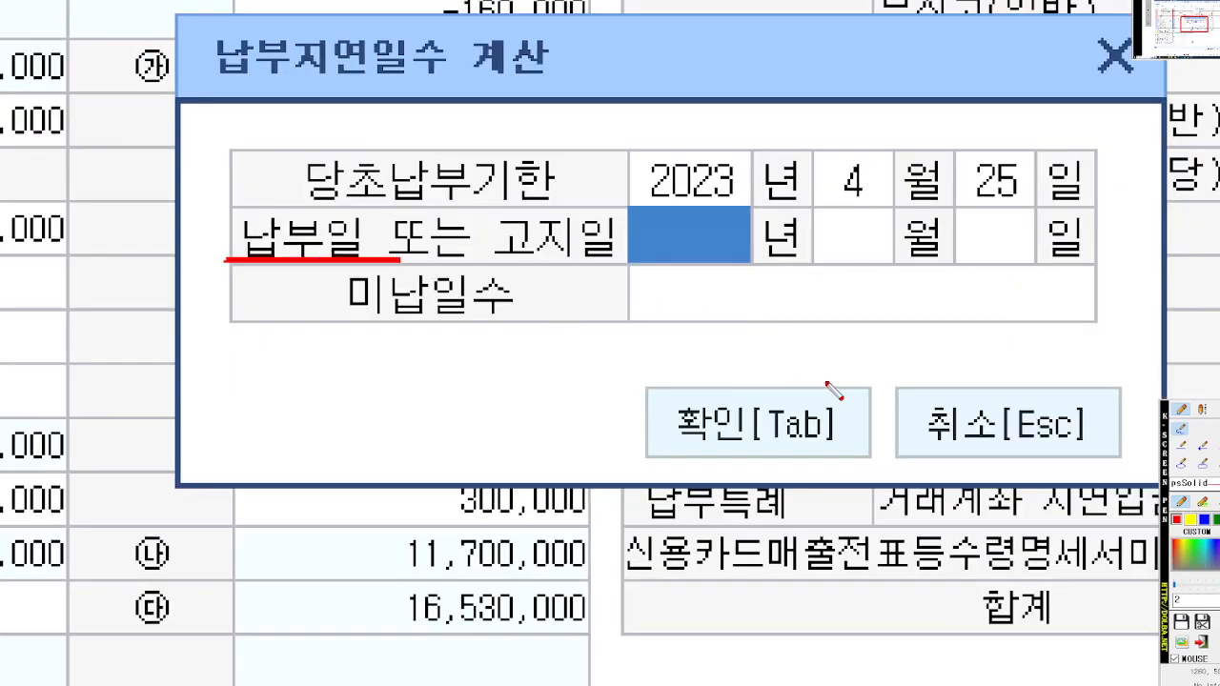
right_click(1127, 353)
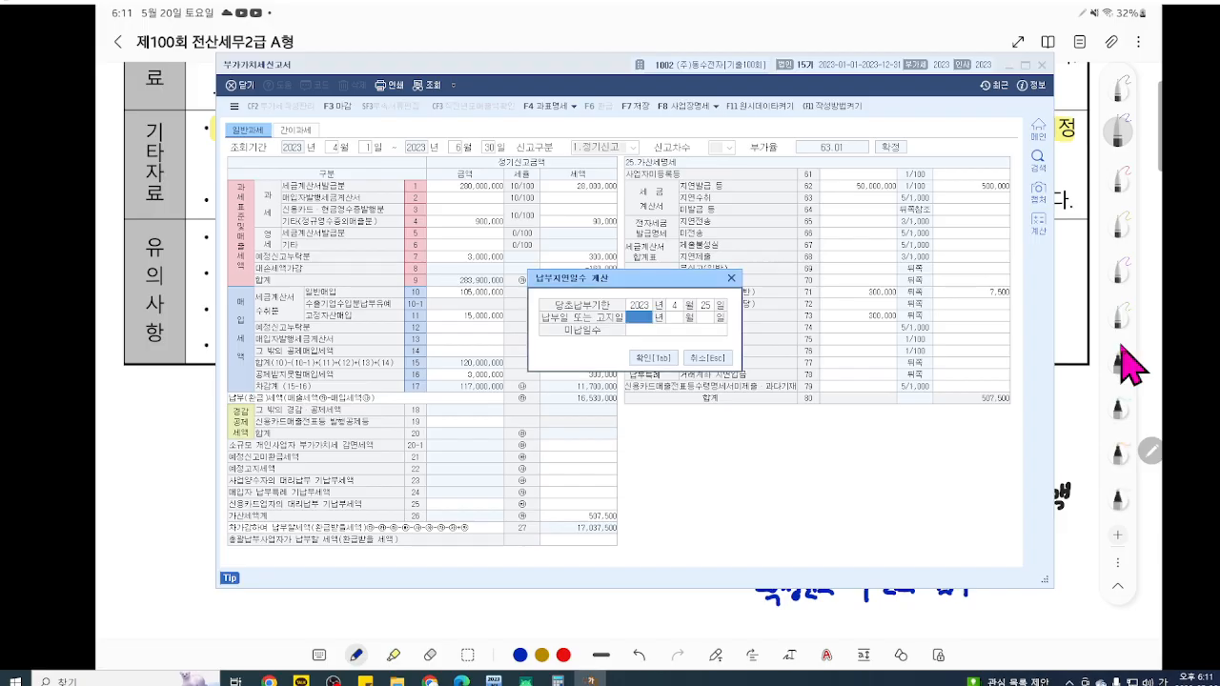
text(2023 년 7)
key(Return)
text(24)
key(Return)
Underline the 확인 option in red and confirm the 납부지연일수 계산 dialog to apply the late-payment penalty in row 73.
right_click(781, 353)
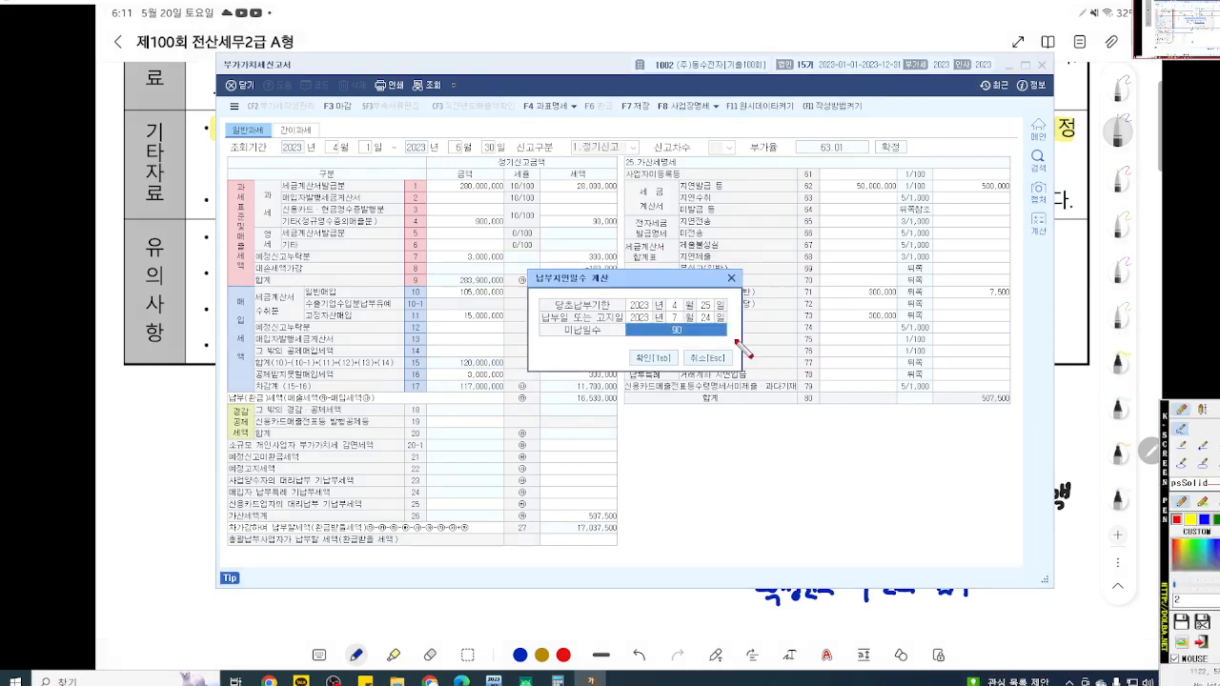
scroll(744, 350, up, 3)
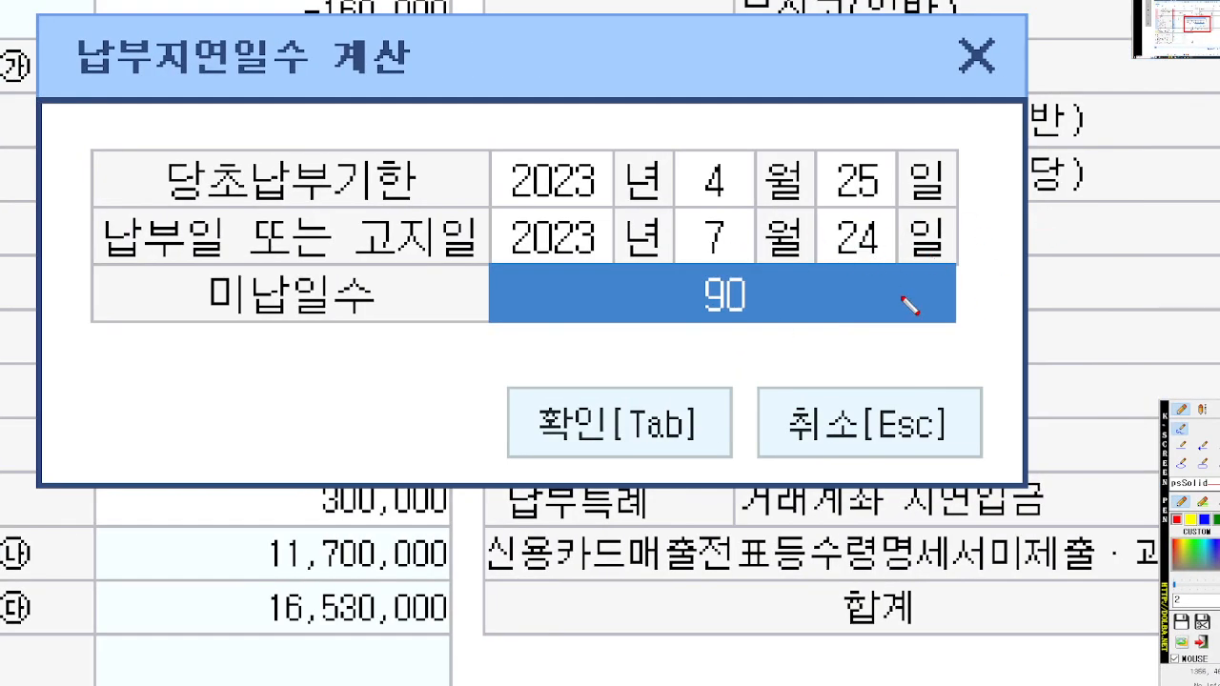
scroll(805, 368, down, 1)
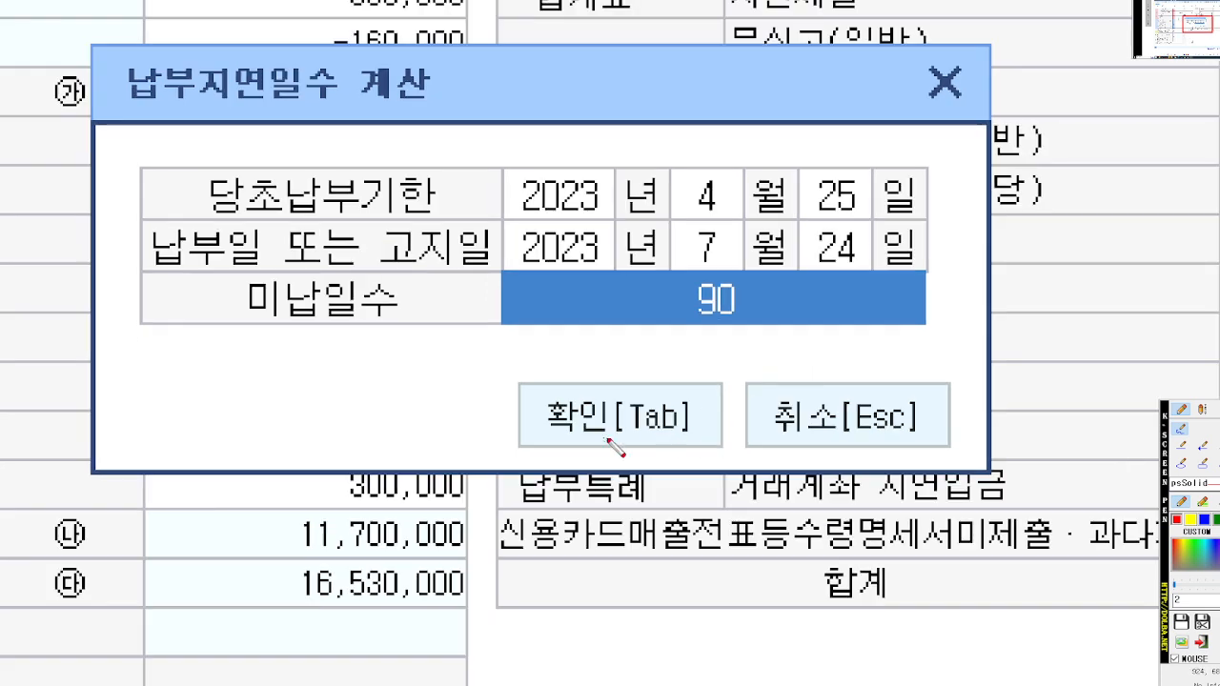
drag(661, 449, 587, 445)
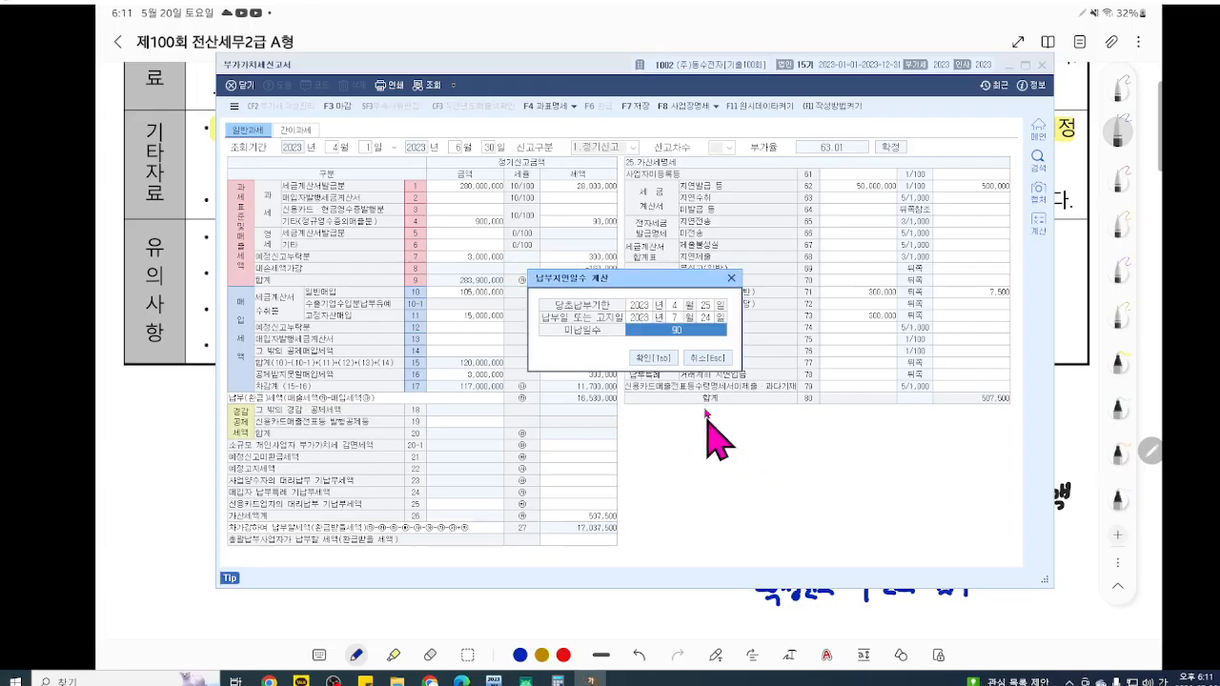
click(619, 415)
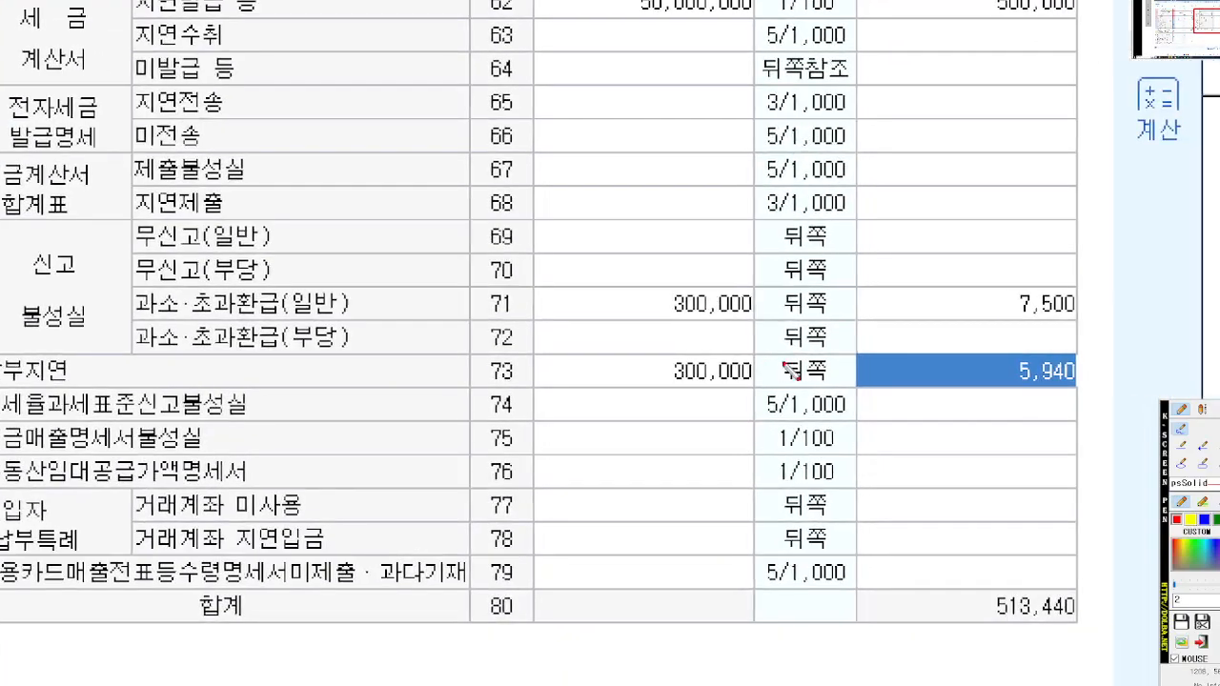
Circle the 신고불성실 category and underline the 납부지연 row 73 in red on the penalty table.
drag(96, 324, 177, 286)
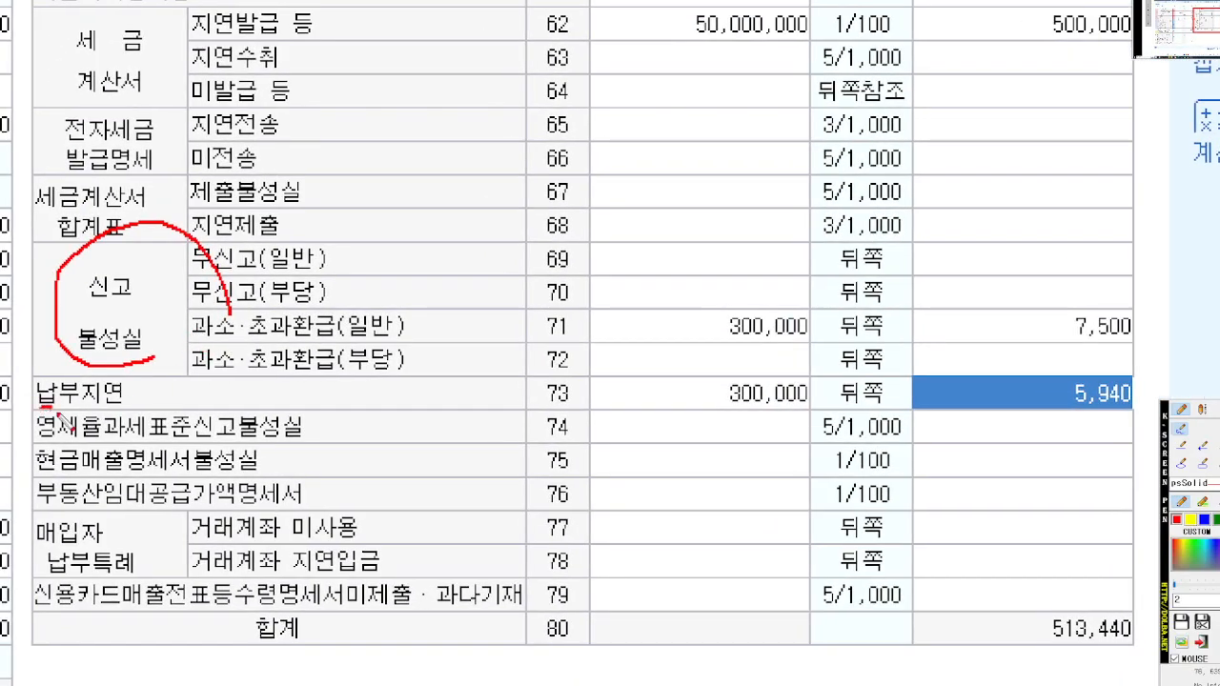
drag(0, 385, 569, 385)
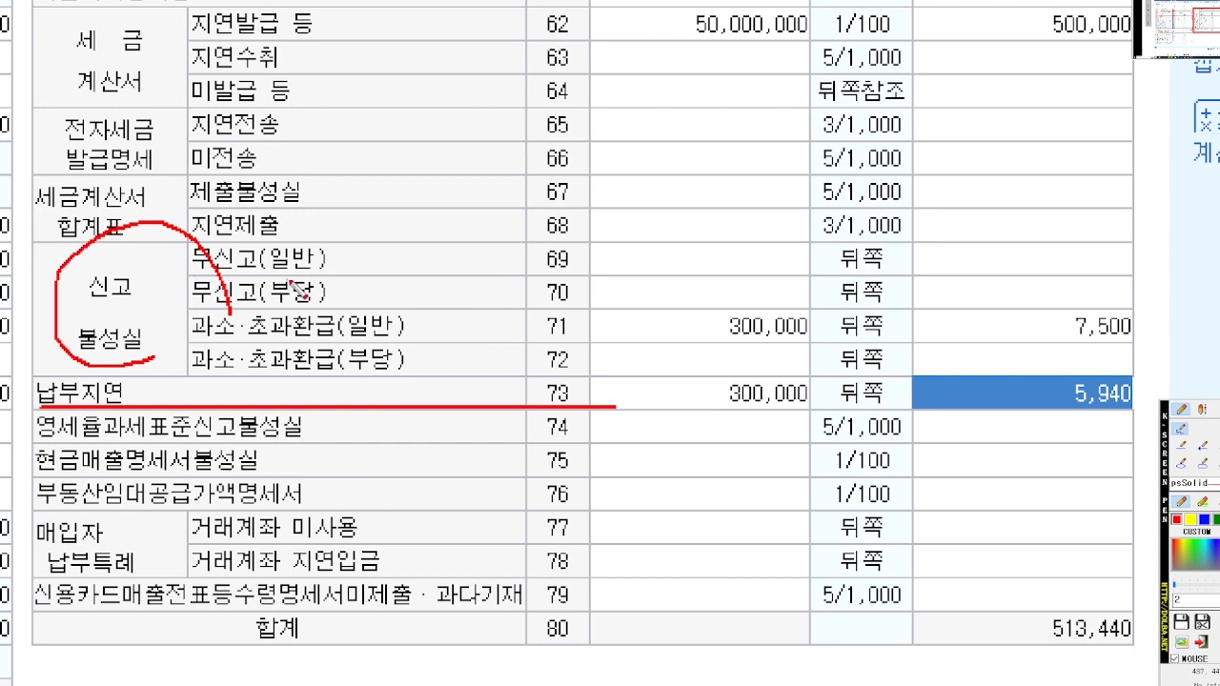